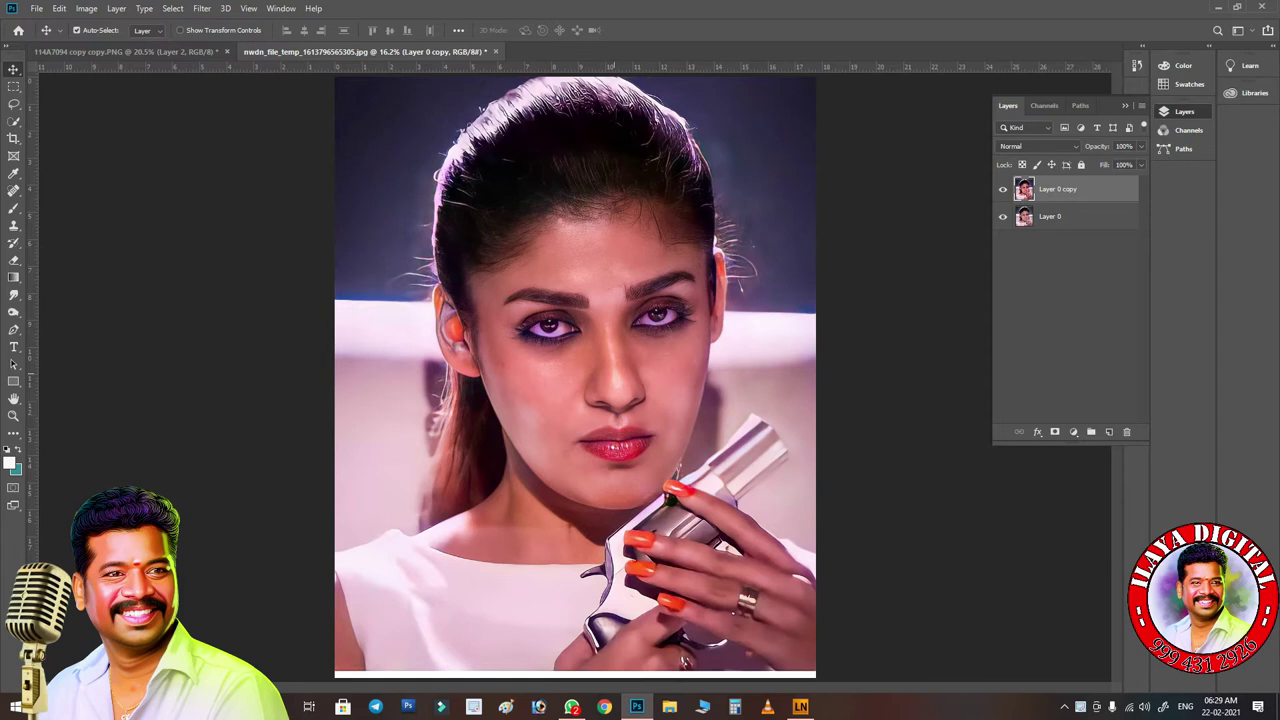
# - Select the Smudge tool for work on the nose in Layer 0 copy, with the canvas view rotated 33°
pyautogui.moveTo(604, 350); pyautogui.dragTo(688, 400)
pyautogui.moveTo(695, 626); pyautogui.dragTo(596, 303)
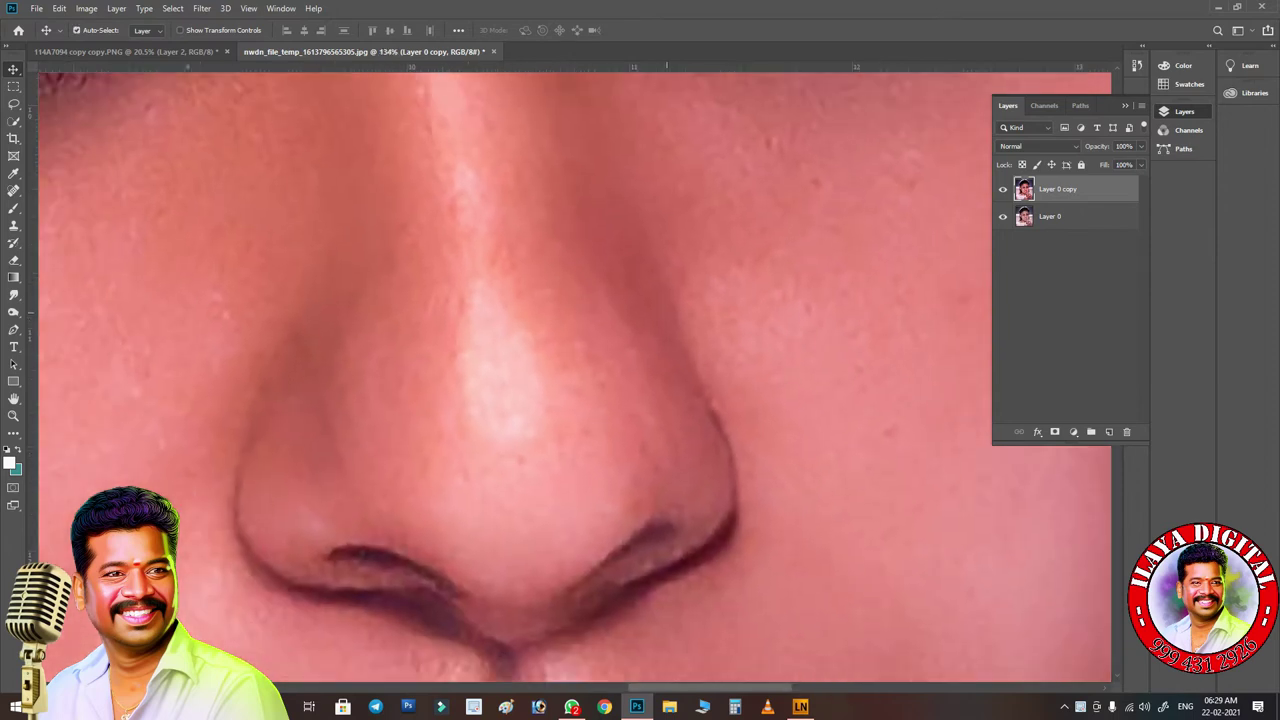
pyautogui.press('r')
pyautogui.moveTo(760, 318); pyautogui.dragTo(766, 428)
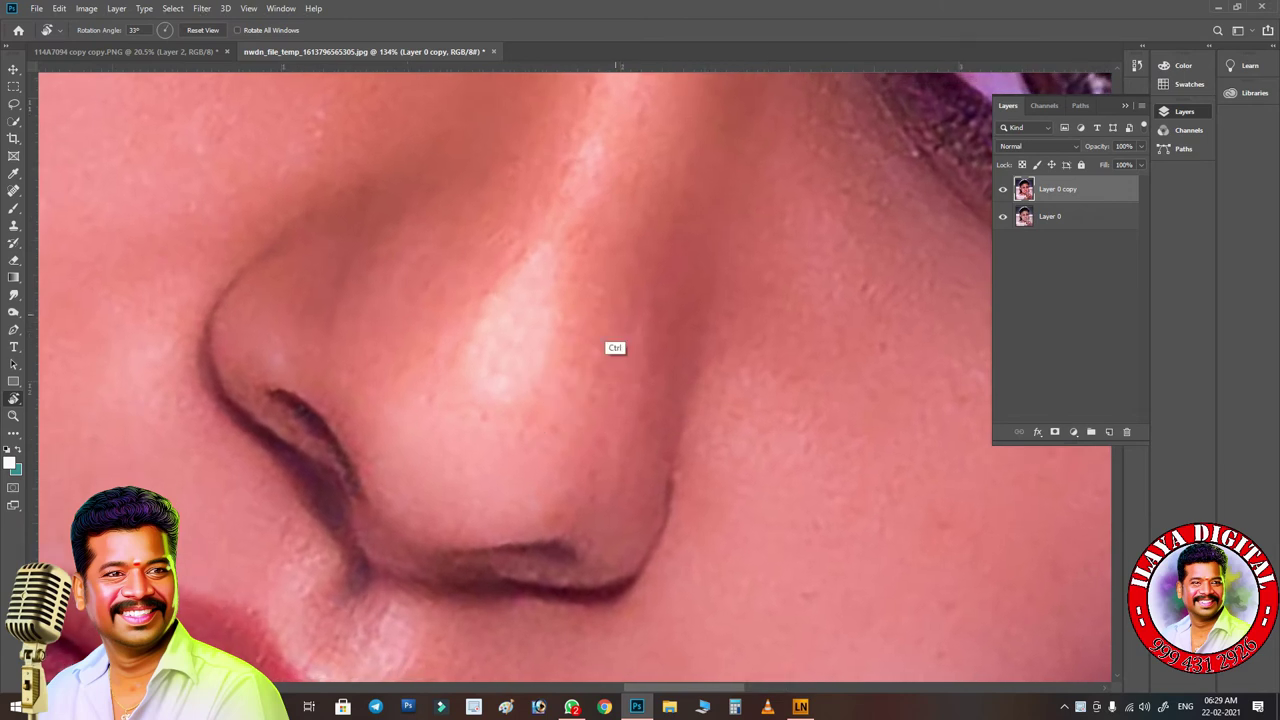
pyautogui.hotkey('ctrl', '+')
pyautogui.hotkey('ctrl', '+')
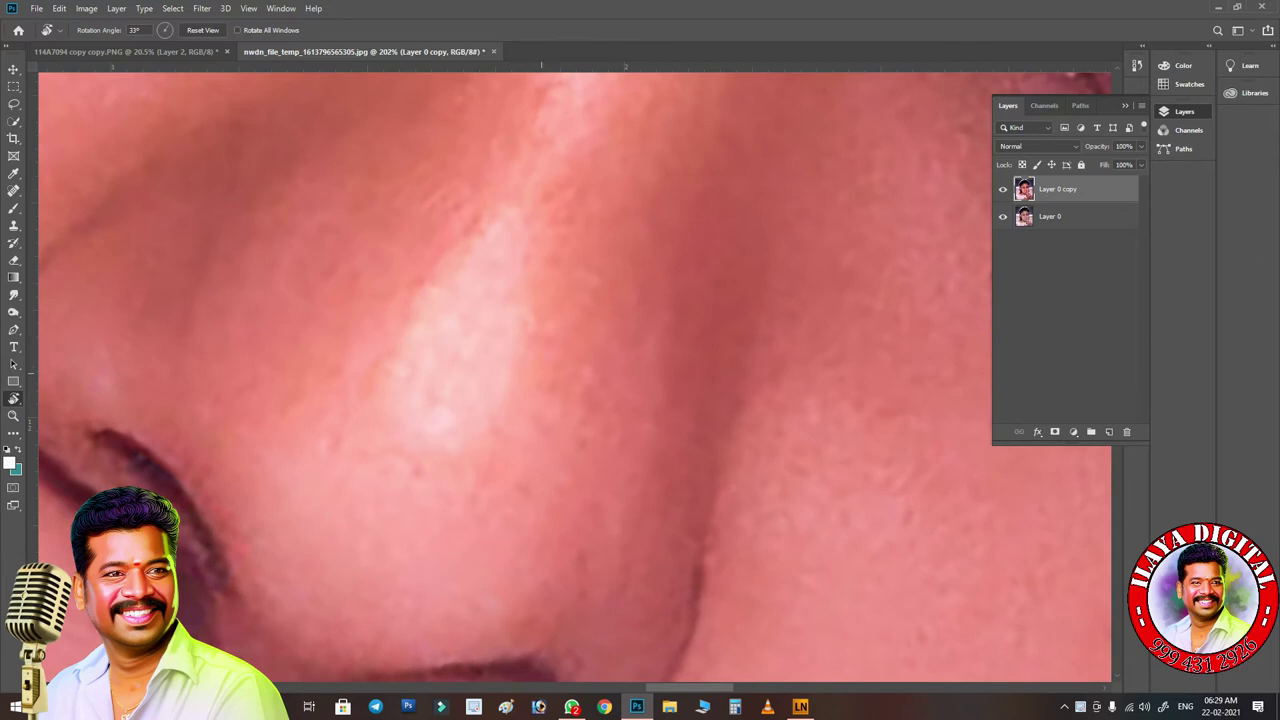
pyautogui.hscroll(-5, 575, 380)
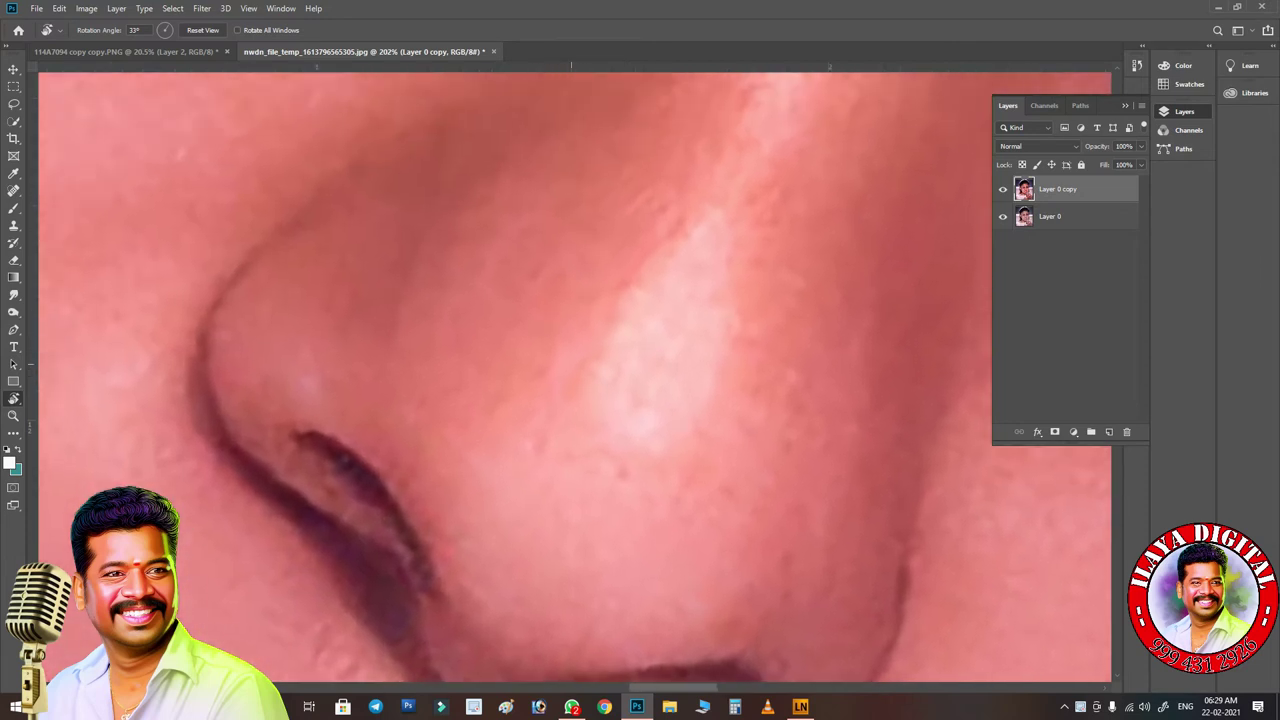
pyautogui.click(14, 294)
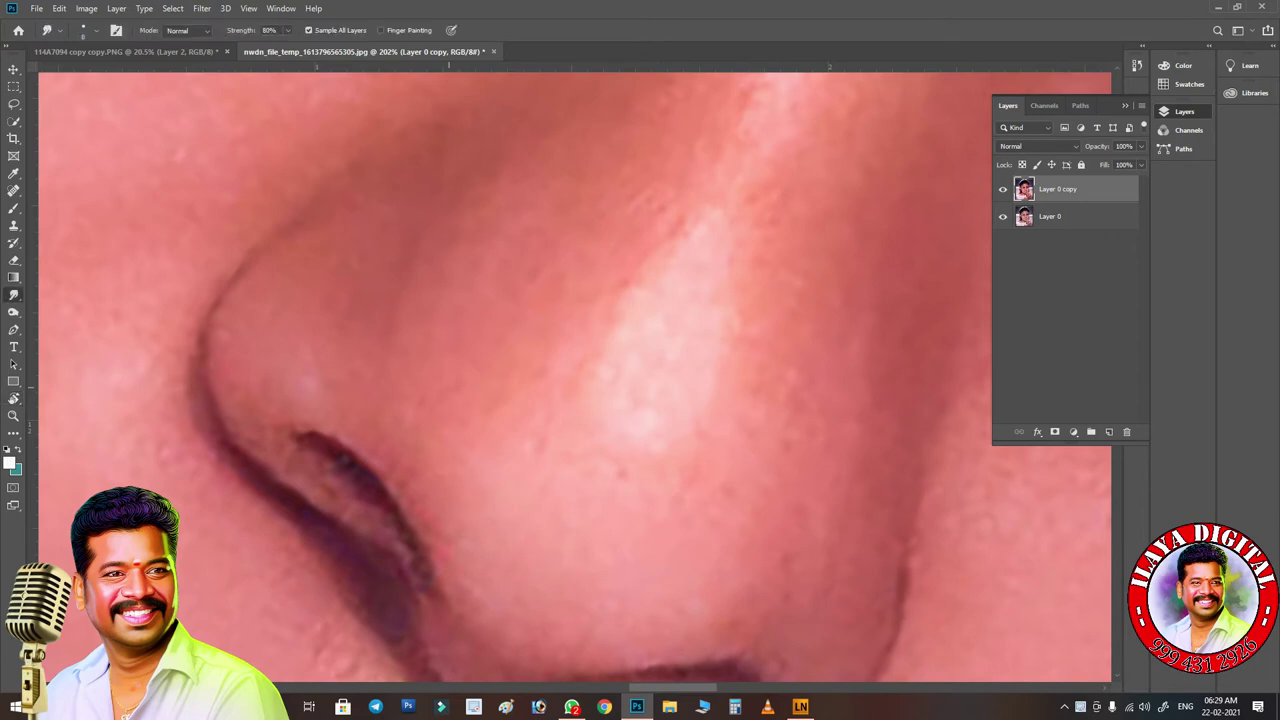
# - Choose the Finger Paint 06 brush tip for the Smudge tool
pyautogui.press(']')
pyautogui.press(']')
pyautogui.press(']')
pyautogui.press(']')
pyautogui.press(']')
pyautogui.rightClick(655, 435)
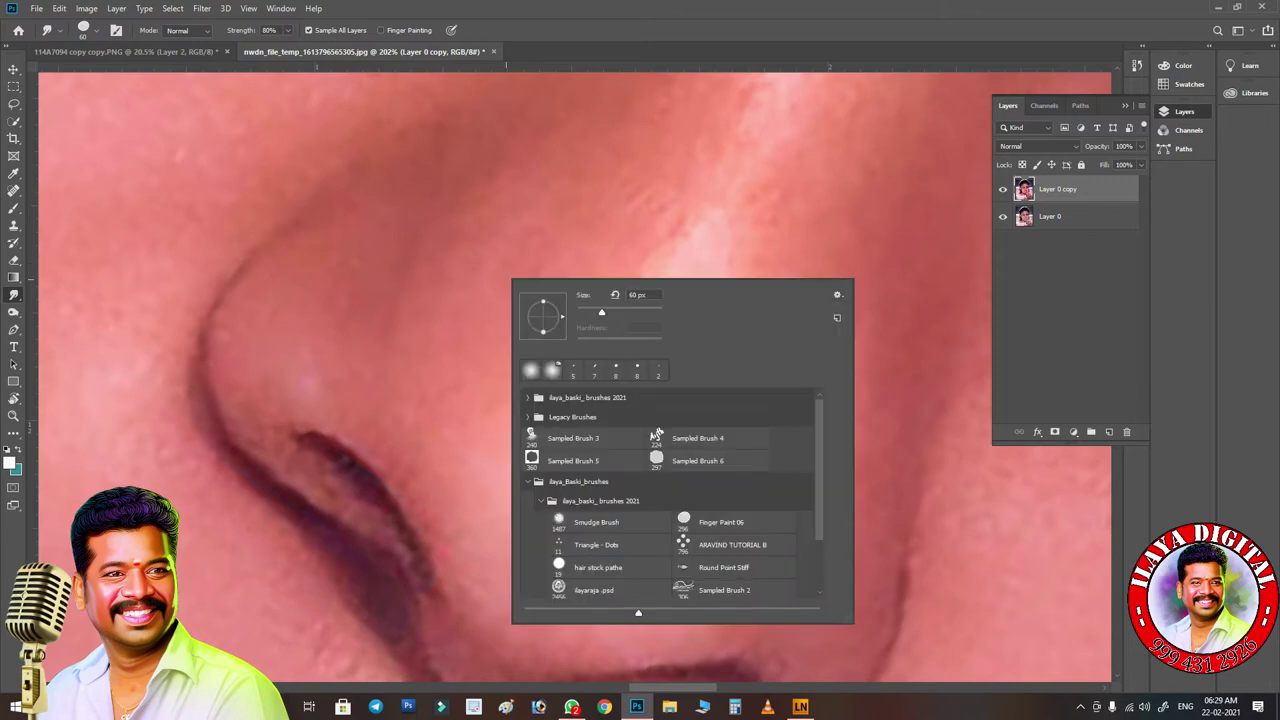
pyautogui.click(722, 522)
pyautogui.press('Return')
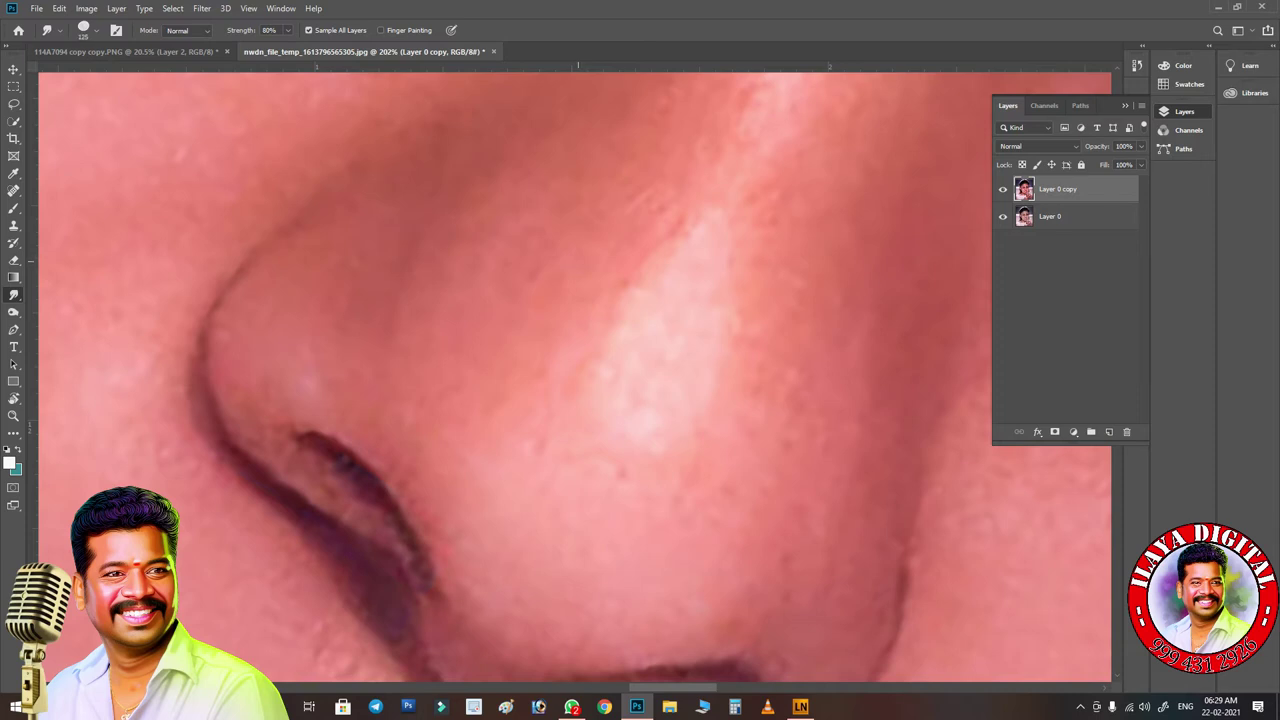
# - Enable Transfer for the smudge brush and set the Strength Jitter control to Pen Pressure
pyautogui.press('F5')
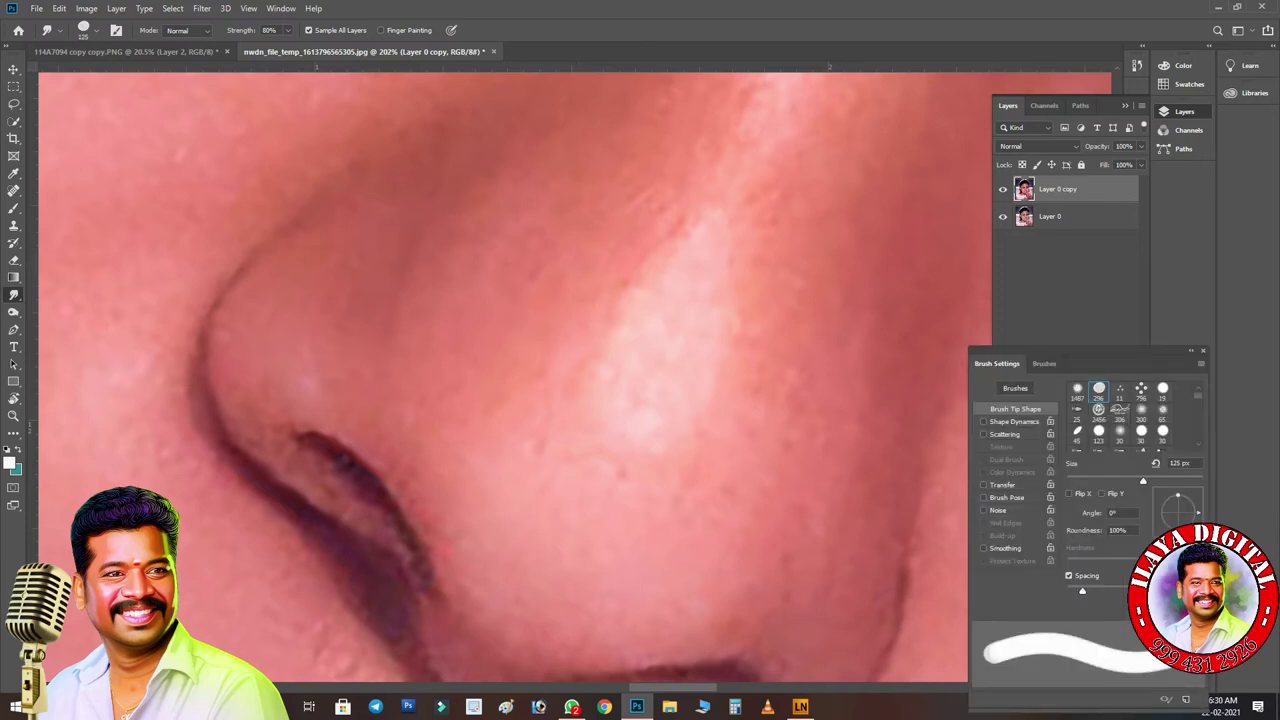
pyautogui.click(983, 484)
pyautogui.click(1003, 484)
pyautogui.click(1138, 475)
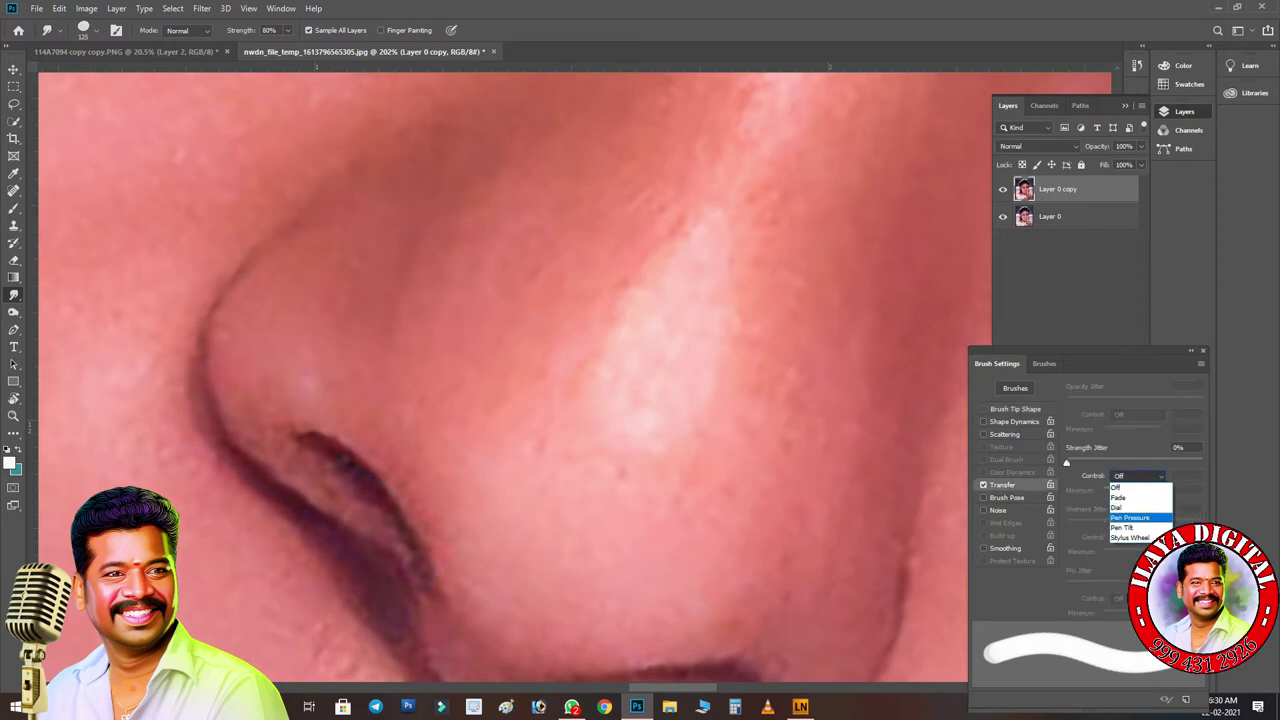
pyautogui.click(1130, 503)
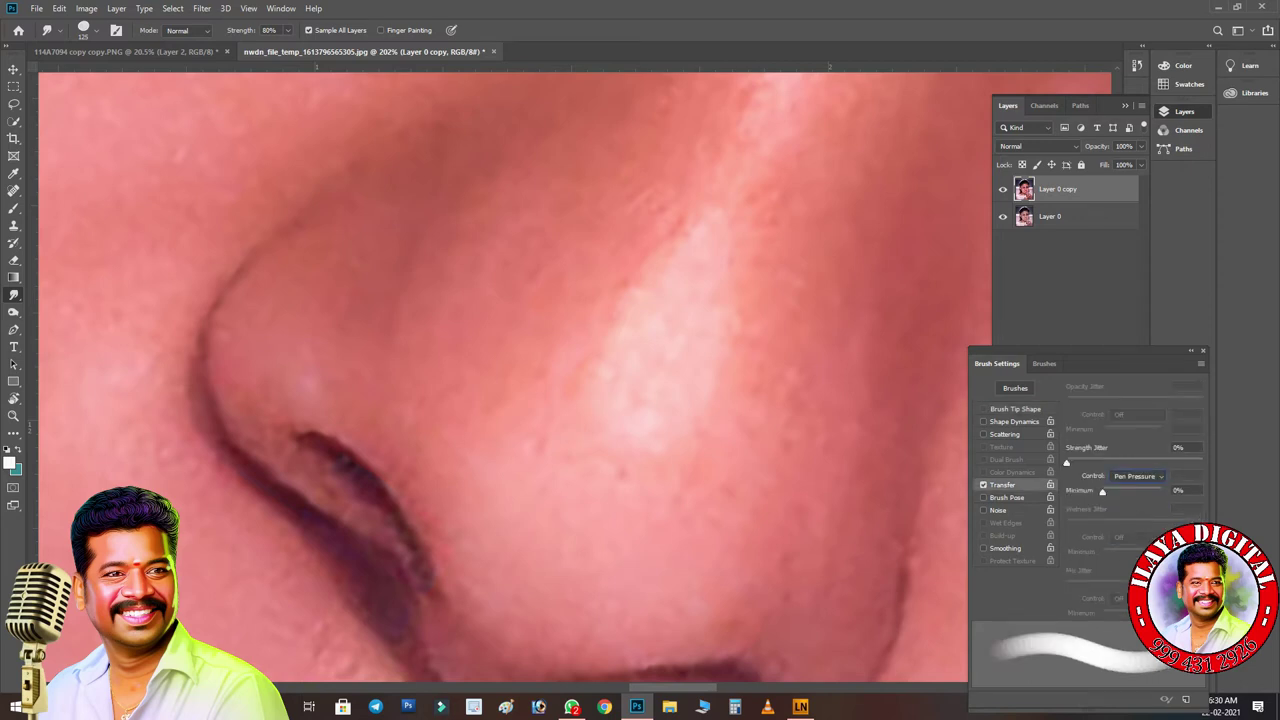
pyautogui.press('F5')
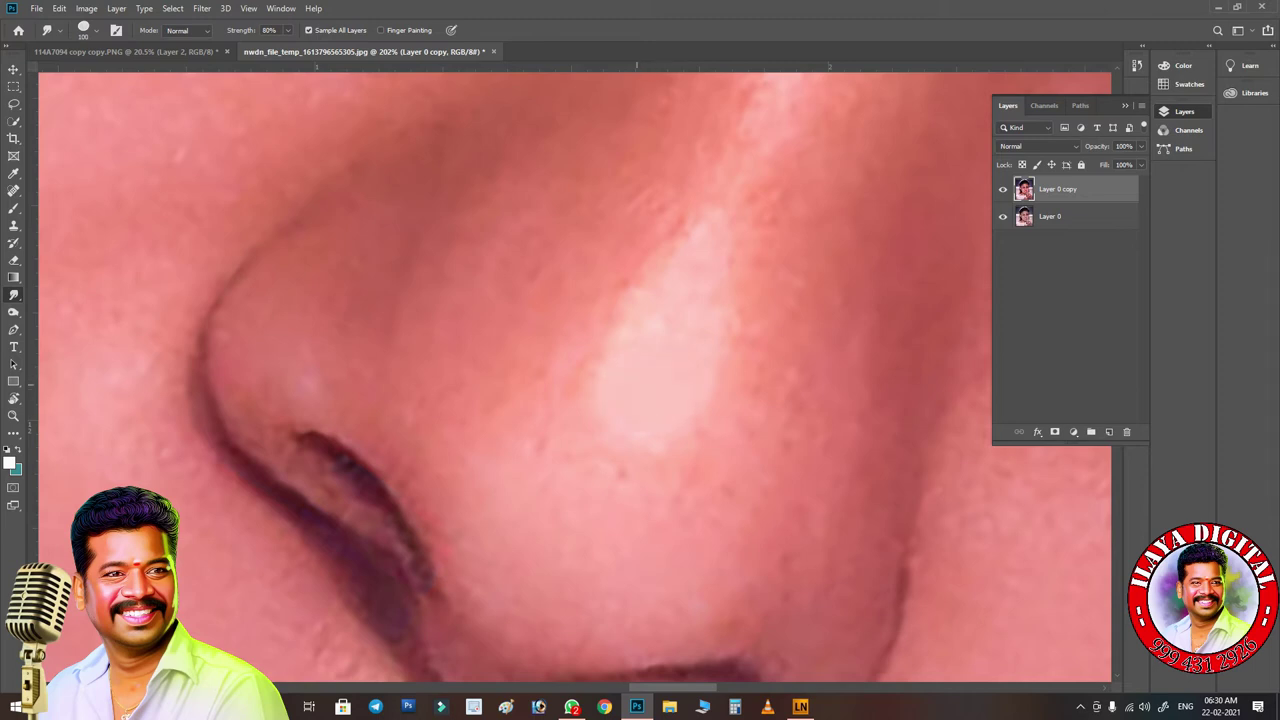
# - Smudge the nose tip highlight with a 100 px brush and the left nostril wing with a 60 px brush
pyautogui.moveTo(659, 300); pyautogui.dragTo(673, 300)
pyautogui.press('[')
pyautogui.moveTo(266, 258); pyautogui.dragTo(285, 256)
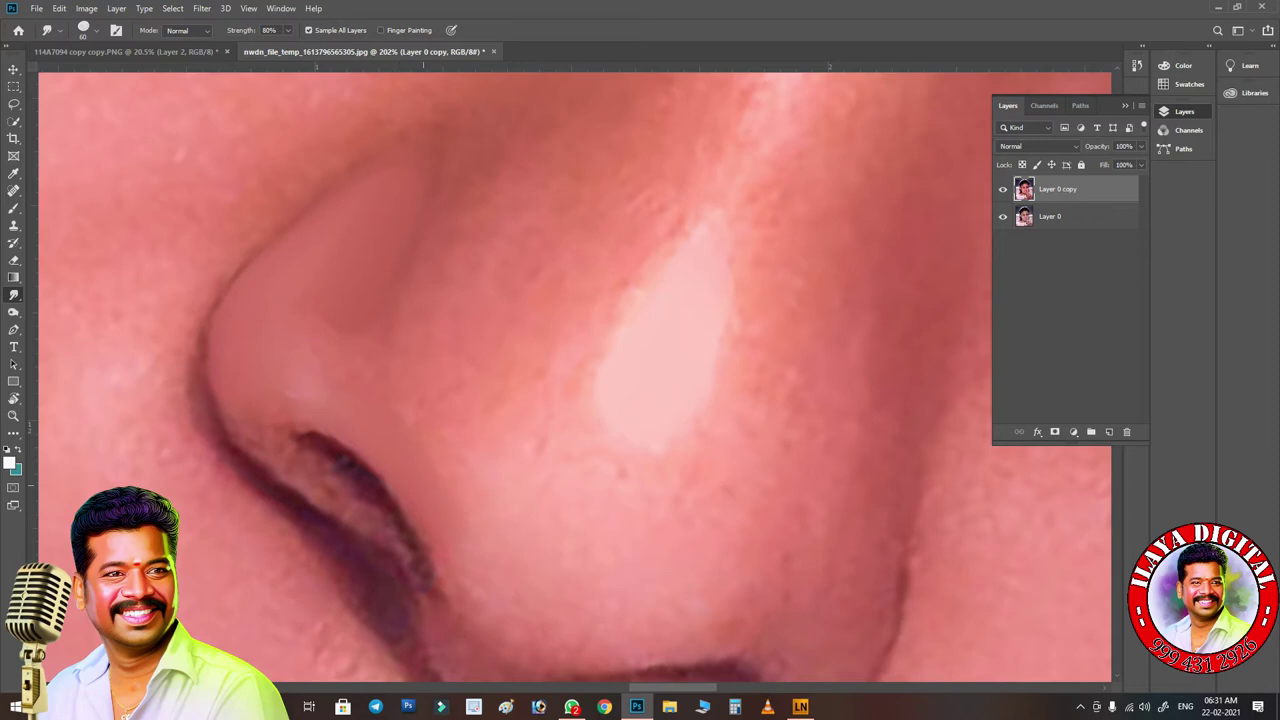
pyautogui.moveTo(340, 306); pyautogui.dragTo(350, 308)
# - Smudge the underside of the nose tip between the nostrils smooth, enlarging the brush to 125 px
pyautogui.scroll(3, 350, 308)
pyautogui.scroll(2, 591, 363)
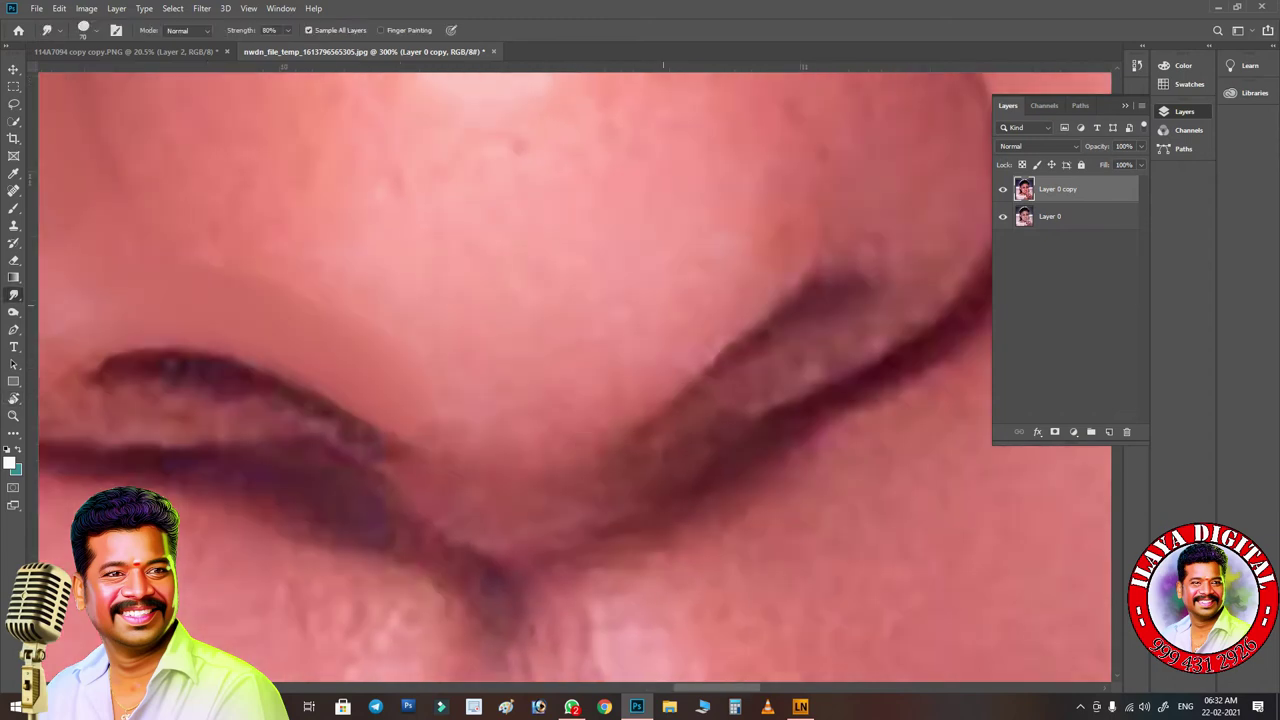
pyautogui.moveTo(630, 398); pyautogui.dragTo(598, 428)
pyautogui.moveTo(450, 432)
pyautogui.mouseDown()
pyautogui.moveTo(548, 420)
pyautogui.moveTo(580, 440)
pyautogui.moveTo(530, 430)
pyautogui.moveTo(605, 400)
pyautogui.mouseUp()
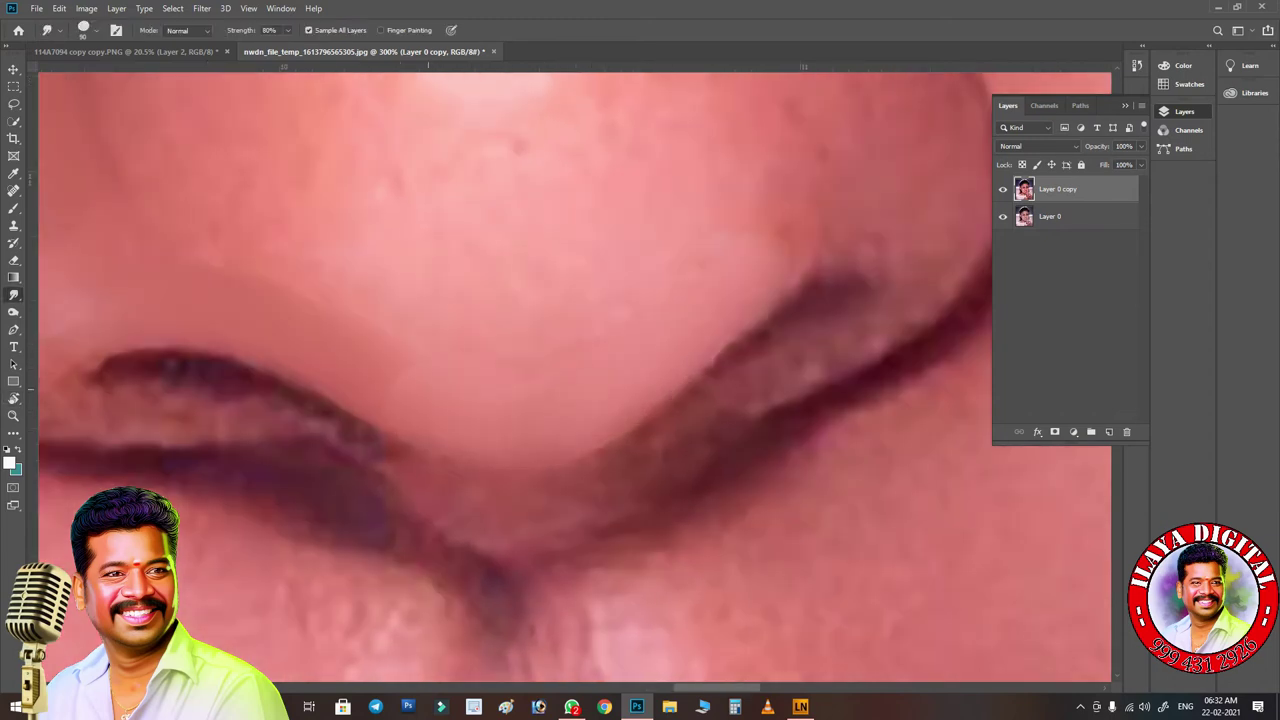
pyautogui.moveTo(515, 450)
pyautogui.mouseDown()
pyautogui.moveTo(610, 390)
pyautogui.moveTo(540, 410)
pyautogui.mouseUp()
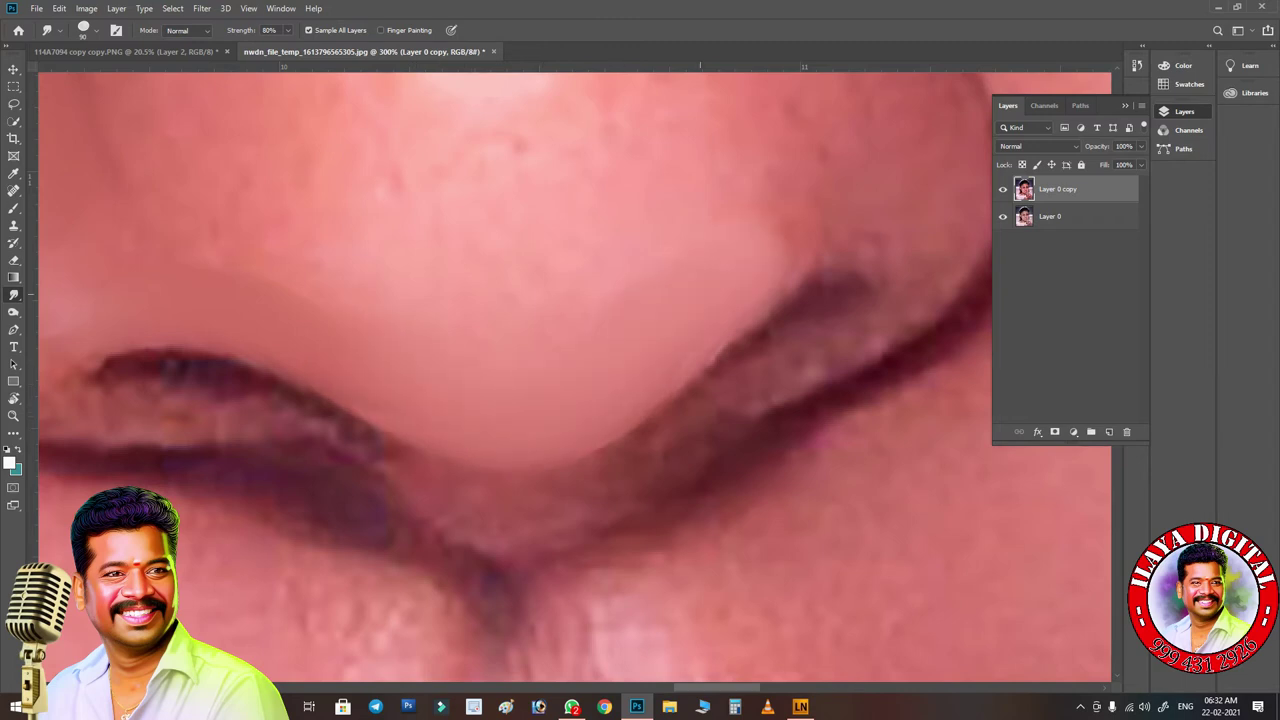
pyautogui.press(']')
pyautogui.press(']')
pyautogui.hotkey('ctrl', '-')
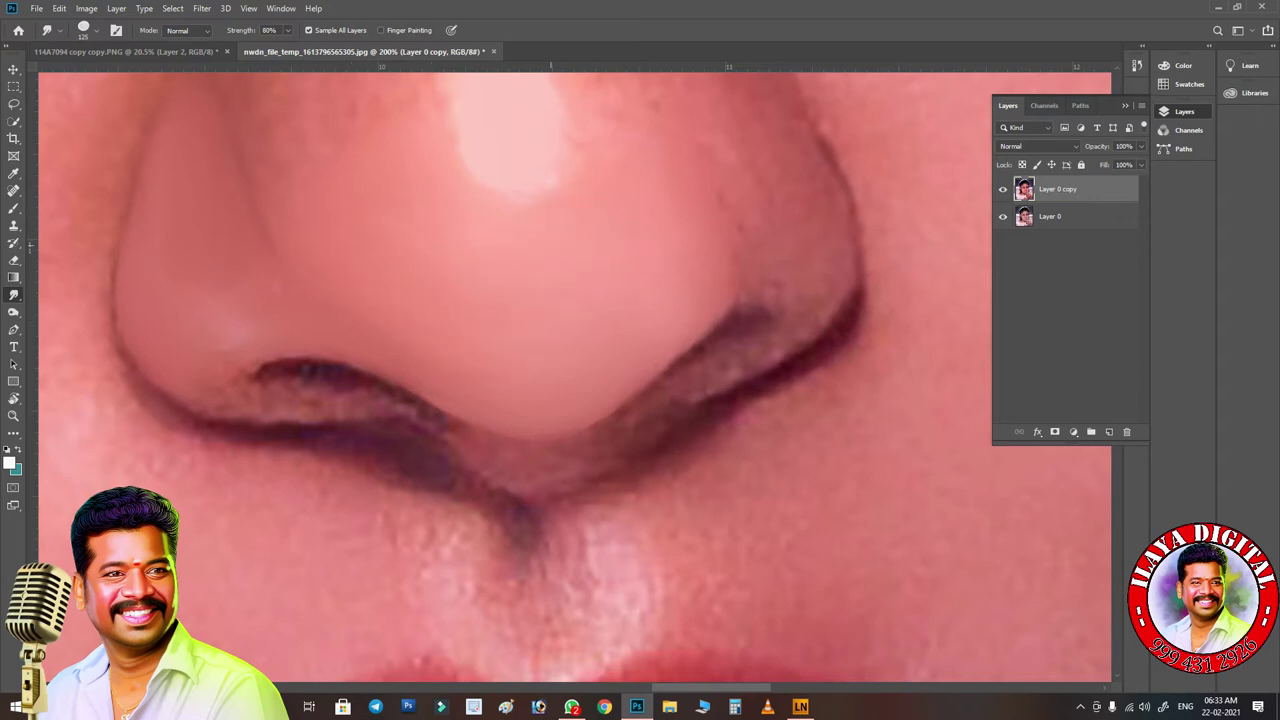
# - Smudge the edge of the nose tip beside the right nostril with the brush reduced to 70 px
pyautogui.press('F5')
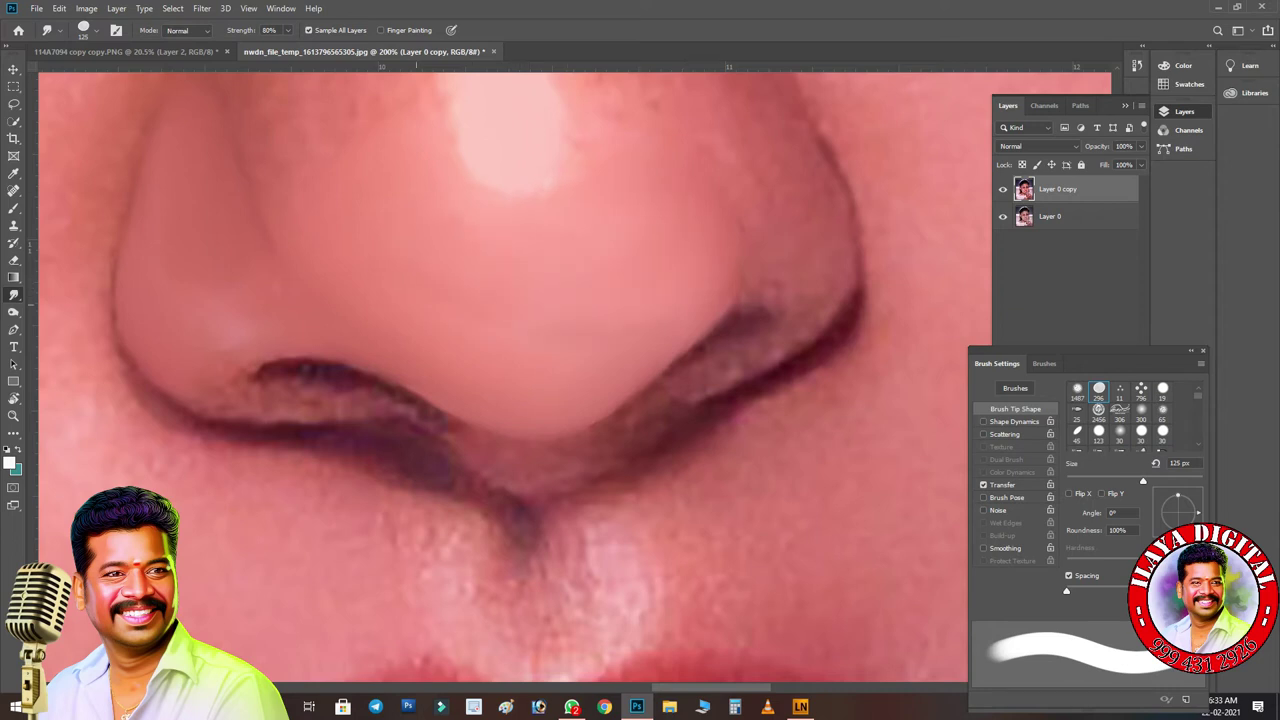
pyautogui.press('[')
pyautogui.press('[')
pyautogui.press('[')
pyautogui.press('[')
pyautogui.hotkey('ctrl', '+')
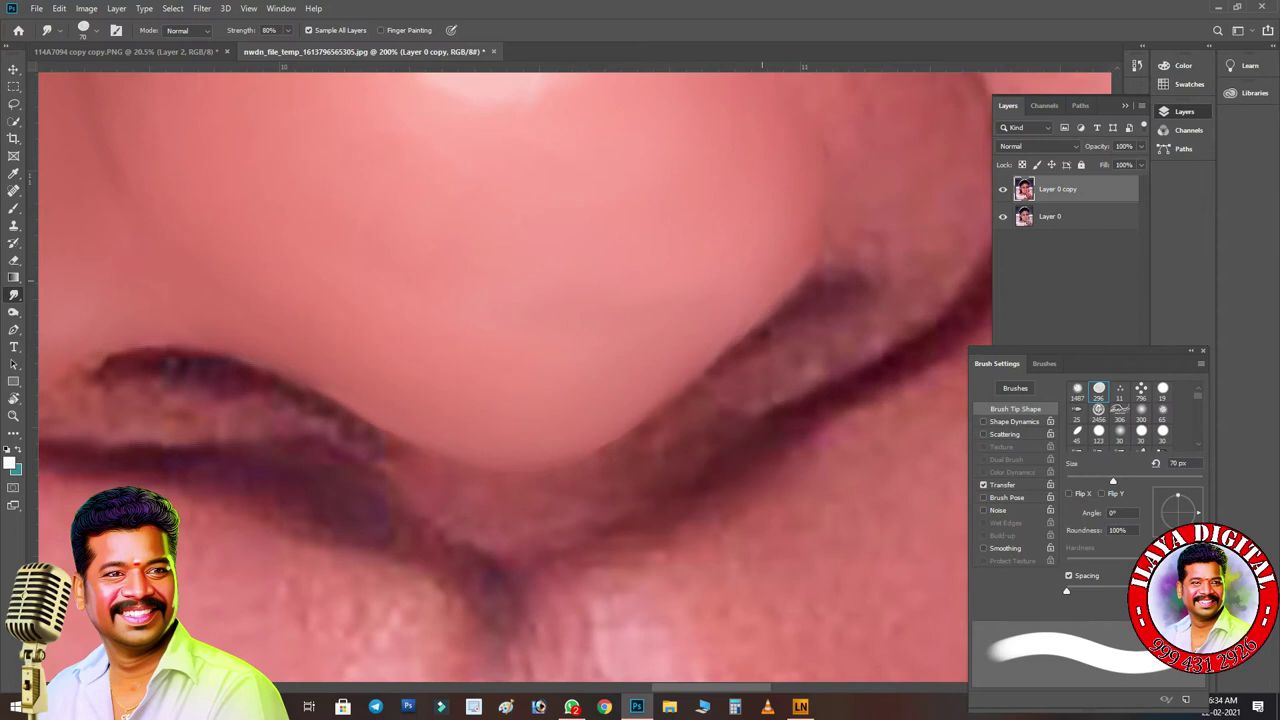
# - Blend the whole nose tip around the highlight with the smudge brush enlarged to 175 px
pyautogui.press(']')
pyautogui.press(']')
pyautogui.press(']')
pyautogui.press(']')
pyautogui.press(']')
pyautogui.press(']')
pyautogui.hotkey('ctrl', '+')
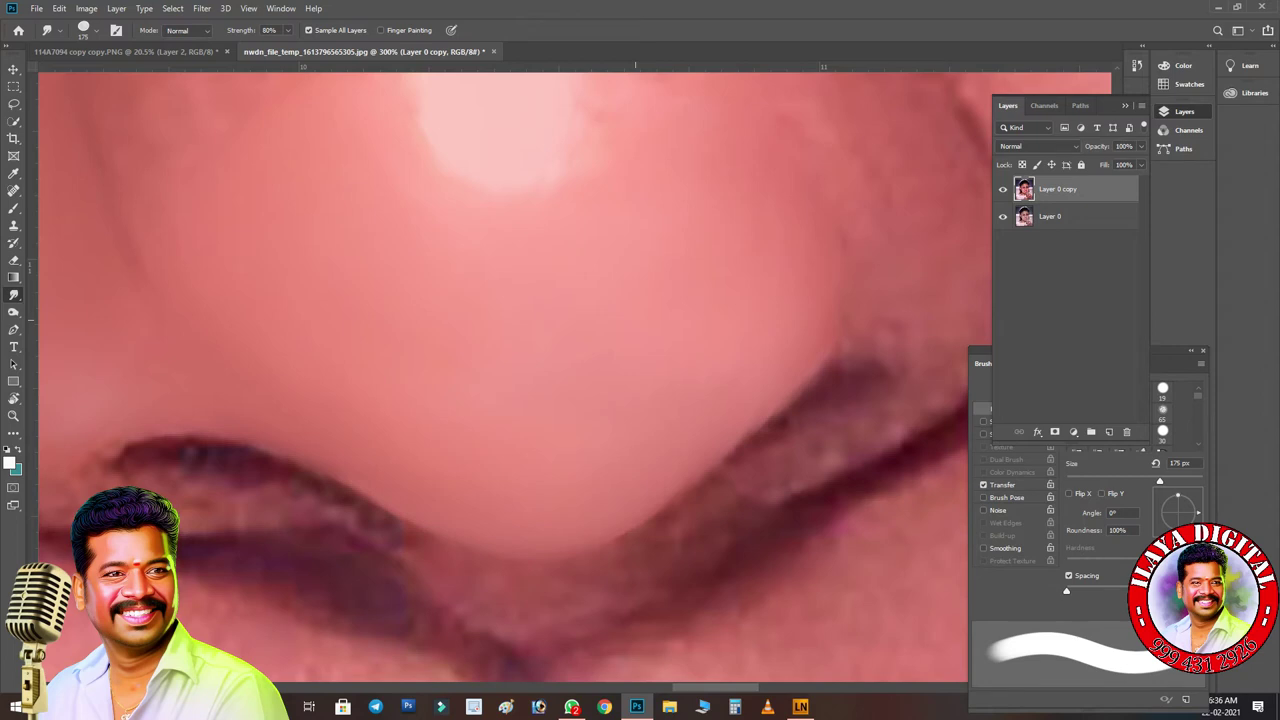
# - Turn off Sample All Layers and smudge the cheek beside the ear on Layer 0 copy with a 200 px brush
pyautogui.hotkey('ctrl', '1')
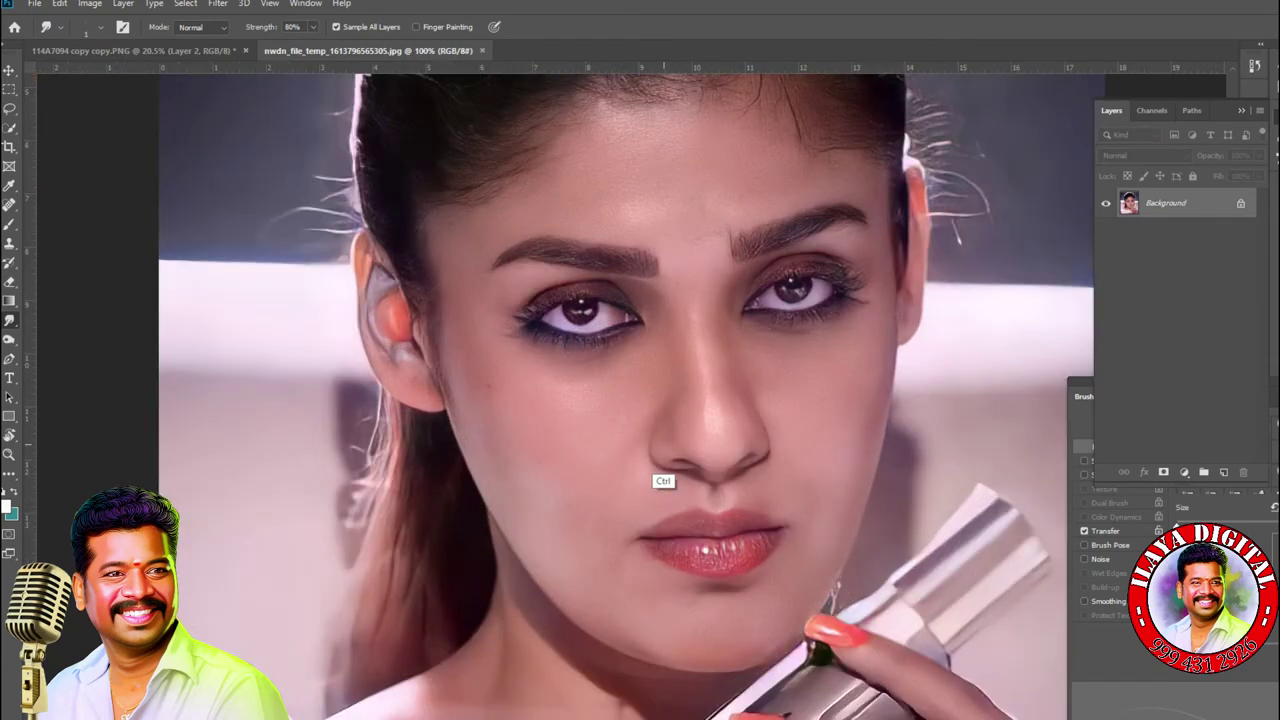
pyautogui.hotkey('ctrl', '+')
pyautogui.hotkey('ctrl', '+')
pyautogui.hotkey('ctrl', '+')
pyautogui.hotkey('ctrl', '+')
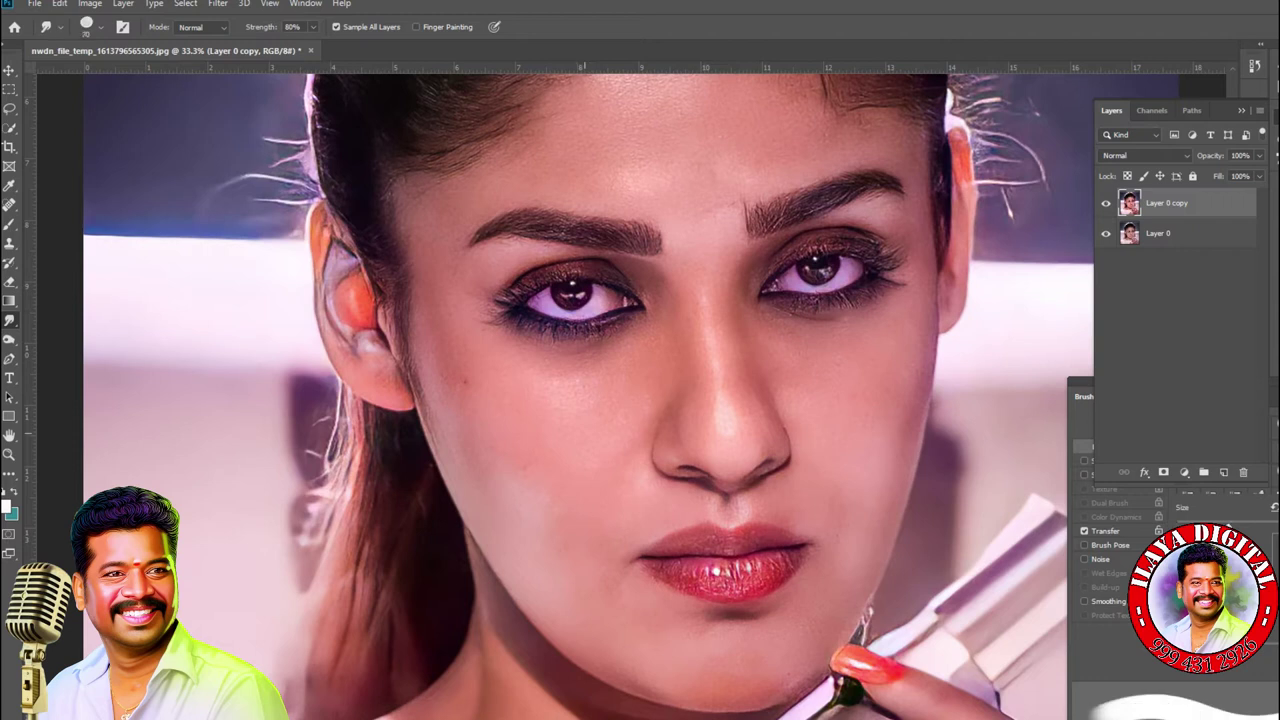
pyautogui.press('F5')
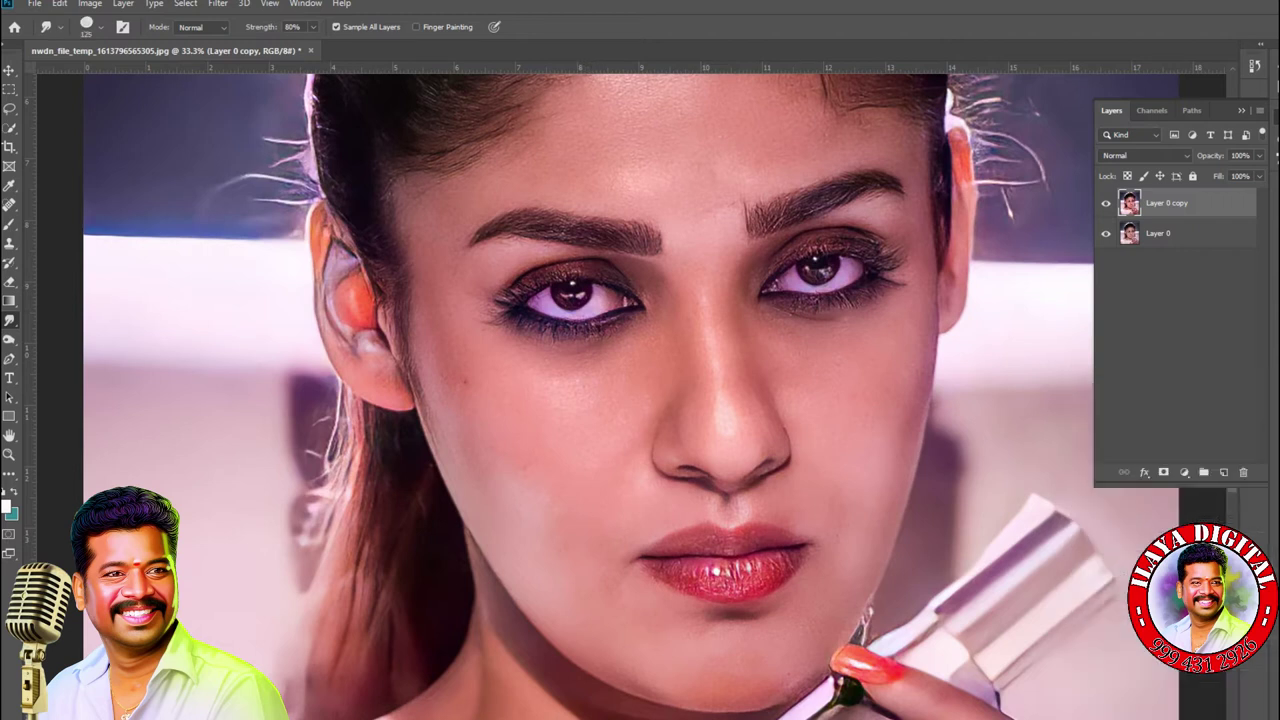
pyautogui.press('ctrl')
pyautogui.hotkey('ctrl', '+')
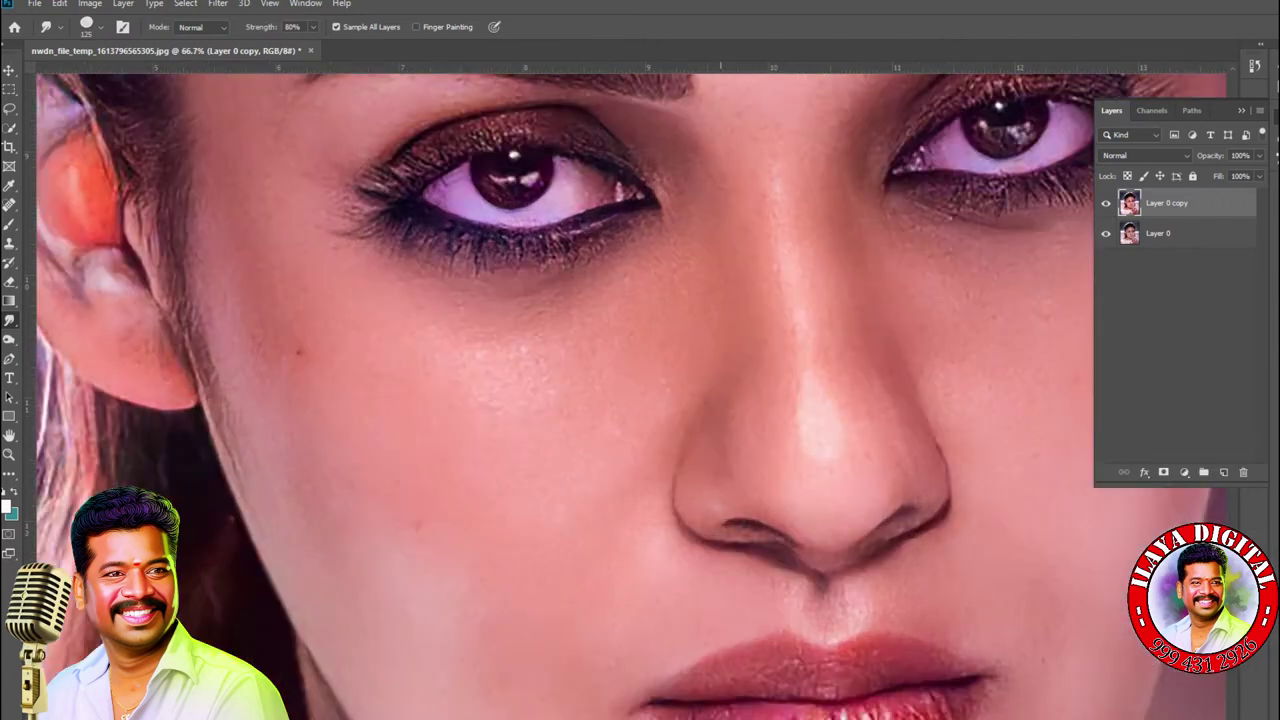
pyautogui.click(336, 27)
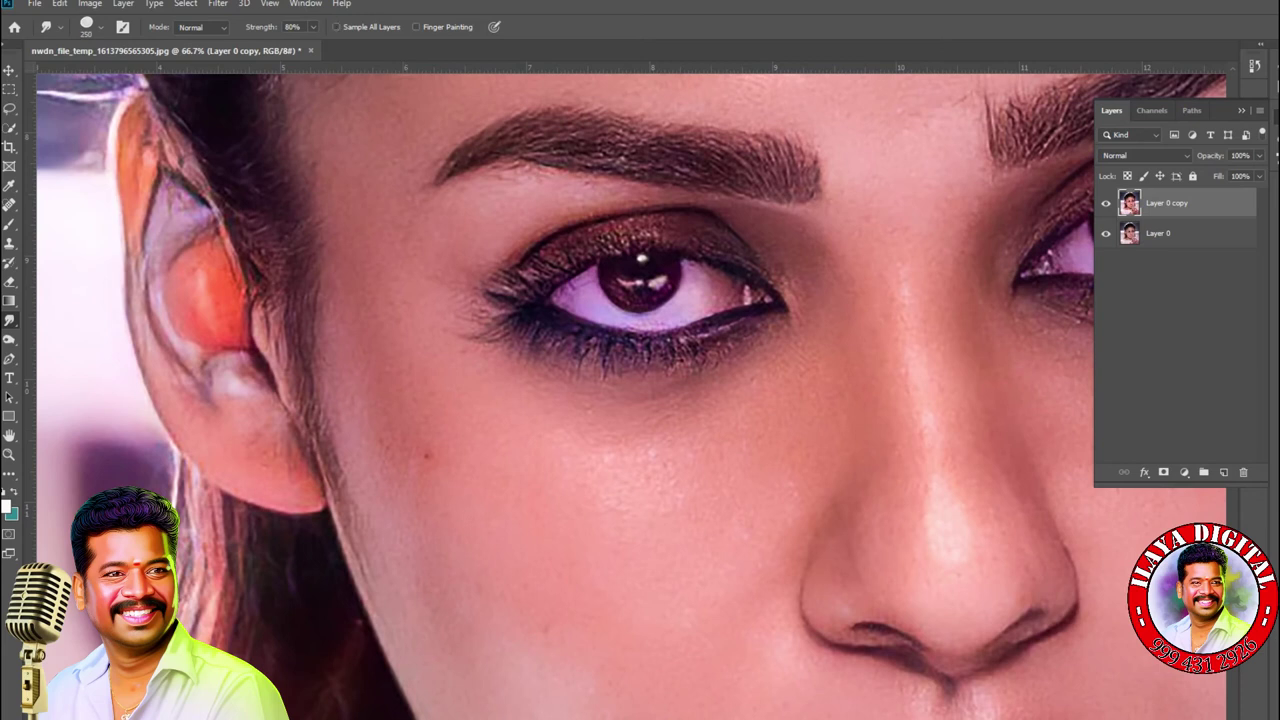
pyautogui.press(']')
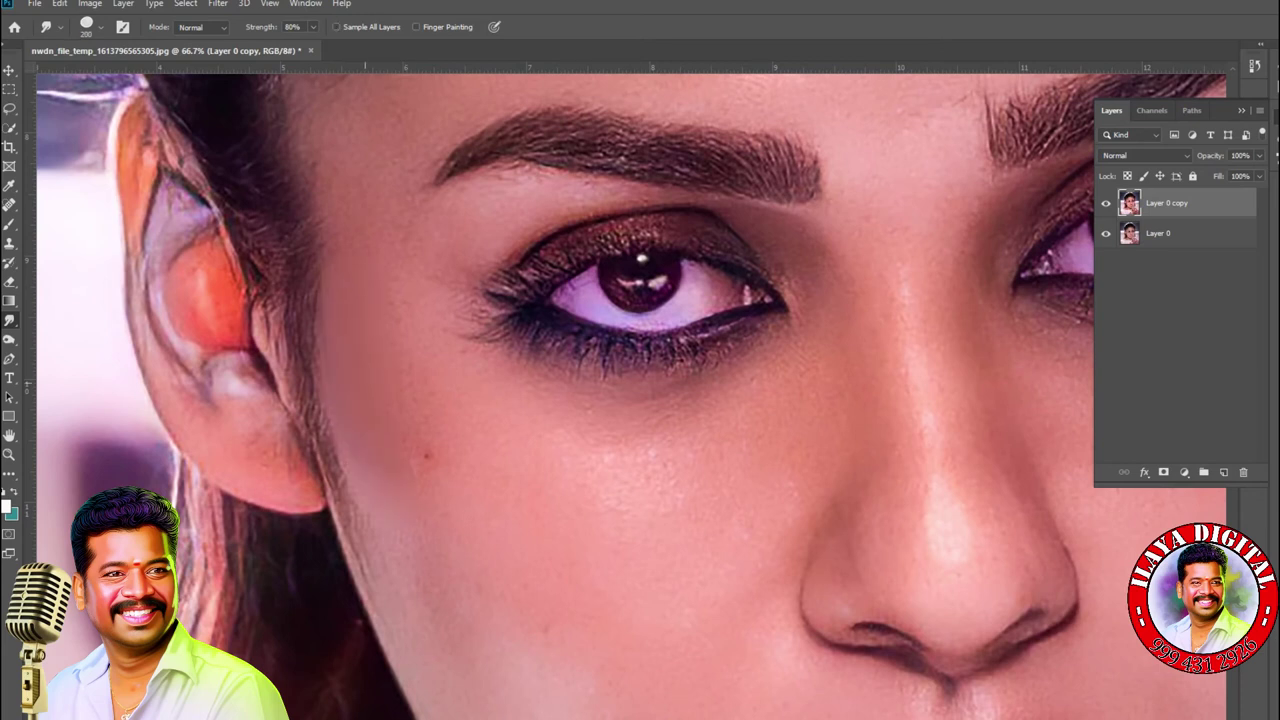
pyautogui.press('F5')
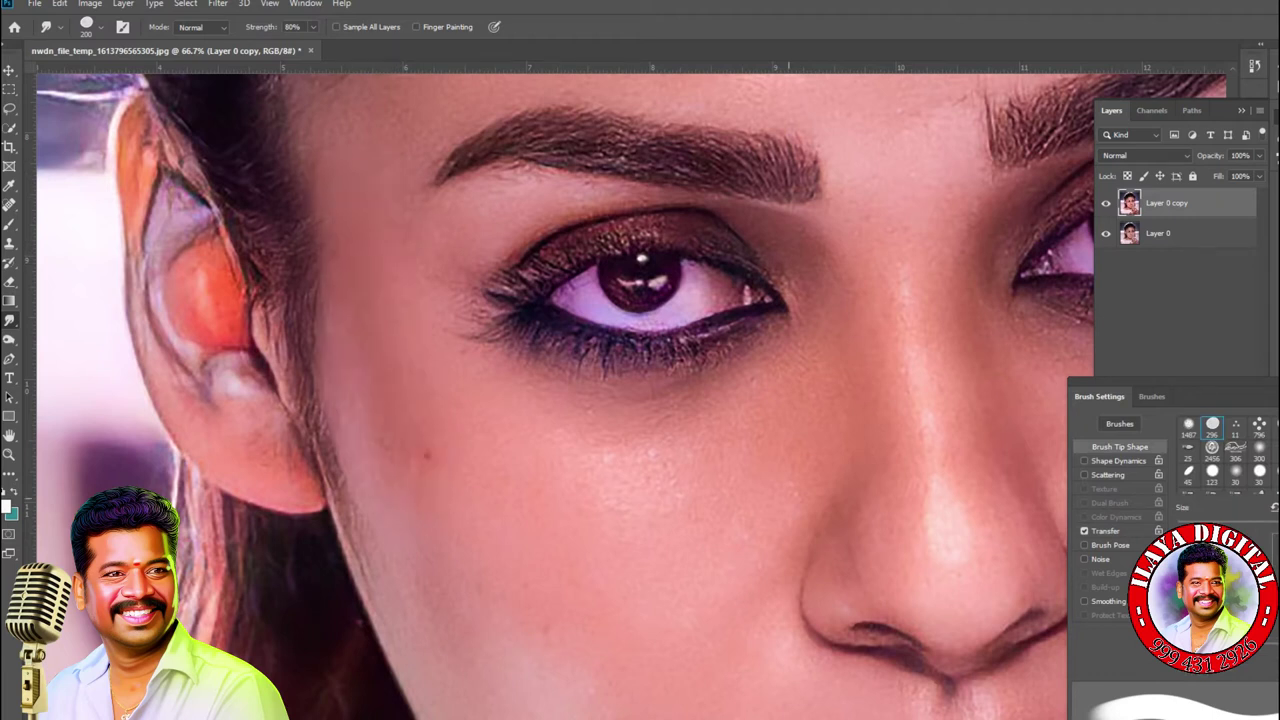
# - Add a new empty layer above Layer 0 copy and smudge the cheek on it with Sample All Layers enabled
pyautogui.hotkey('ctrl', 'shift', 'alt', 'n')
pyautogui.press('r')
pyautogui.moveTo(427, 455)
pyautogui.mouseDown()
pyautogui.moveTo(455, 297)
pyautogui.moveTo(625, 200)
pyautogui.mouseUp()
pyautogui.press('r')
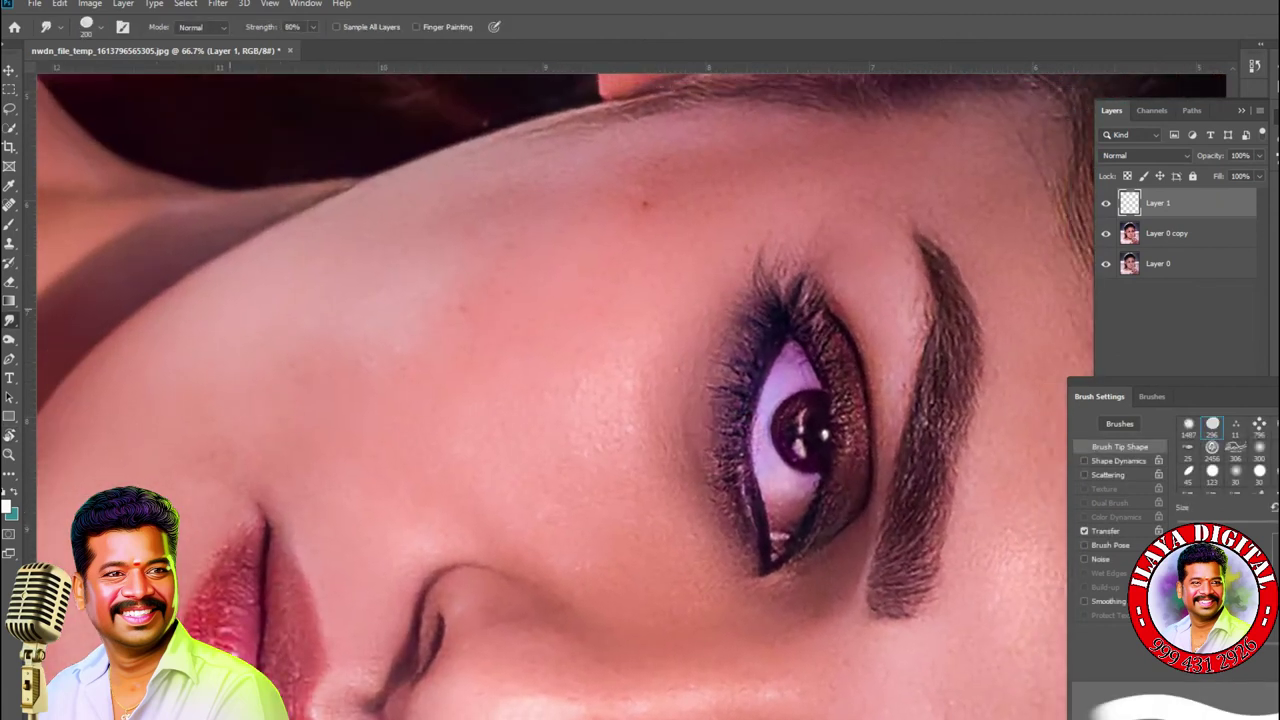
pyautogui.click(336, 27)
pyautogui.moveTo(330, 240)
pyautogui.mouseDown()
pyautogui.moveTo(300, 215)
pyautogui.moveTo(450, 190)
pyautogui.moveTo(391, 207)
pyautogui.mouseUp()
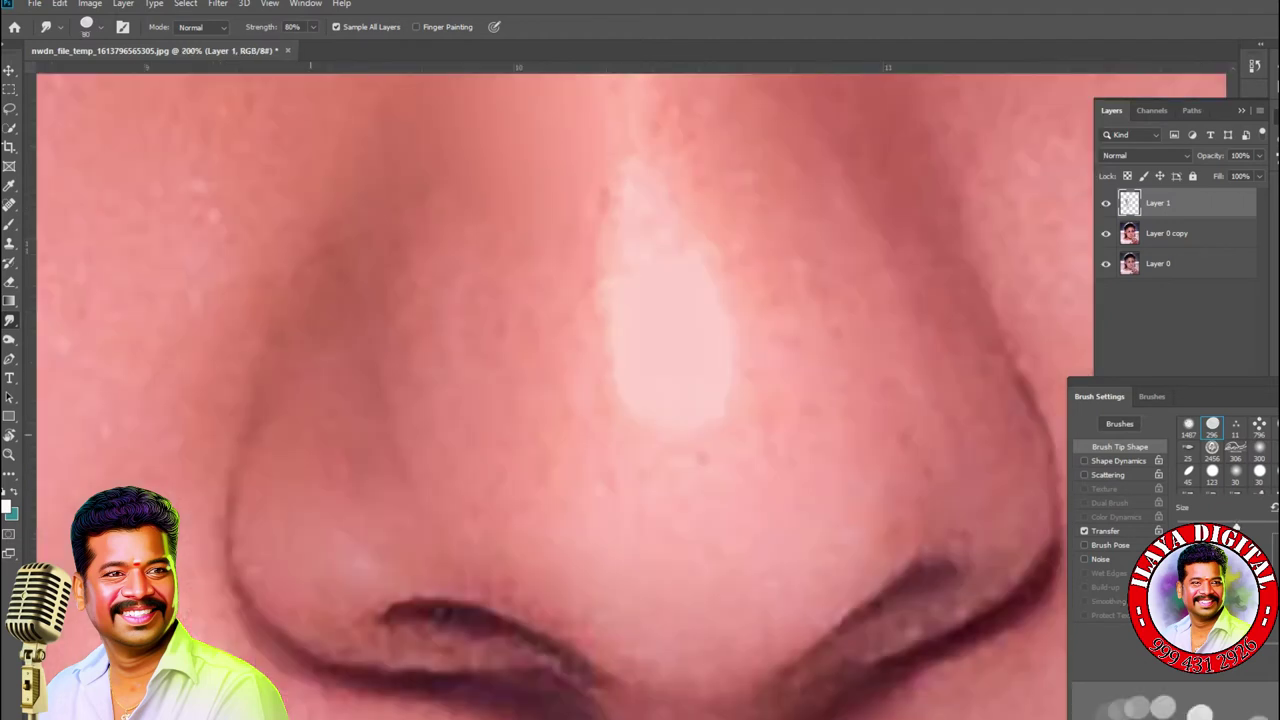
# - Smudge the left nostril wing and the small highlight on it smooth on Layer 1, reducing the brush to about 50–60 px
pyautogui.moveTo(327, 503)
pyautogui.mouseDown()
pyautogui.moveTo(305, 508)
pyautogui.moveTo(275, 414)
pyautogui.moveTo(330, 326)
pyautogui.mouseUp()
pyautogui.press('[')
pyautogui.press('[')
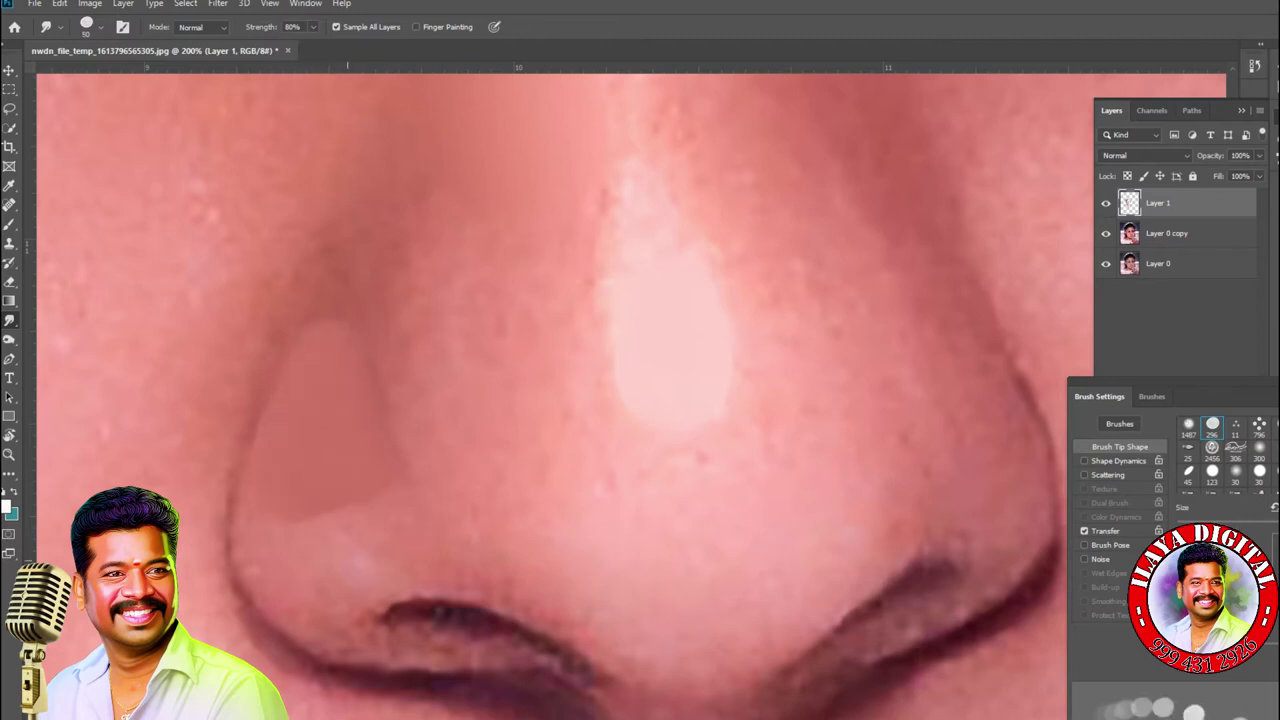
pyautogui.moveTo(286, 535); pyautogui.dragTo(290, 560)
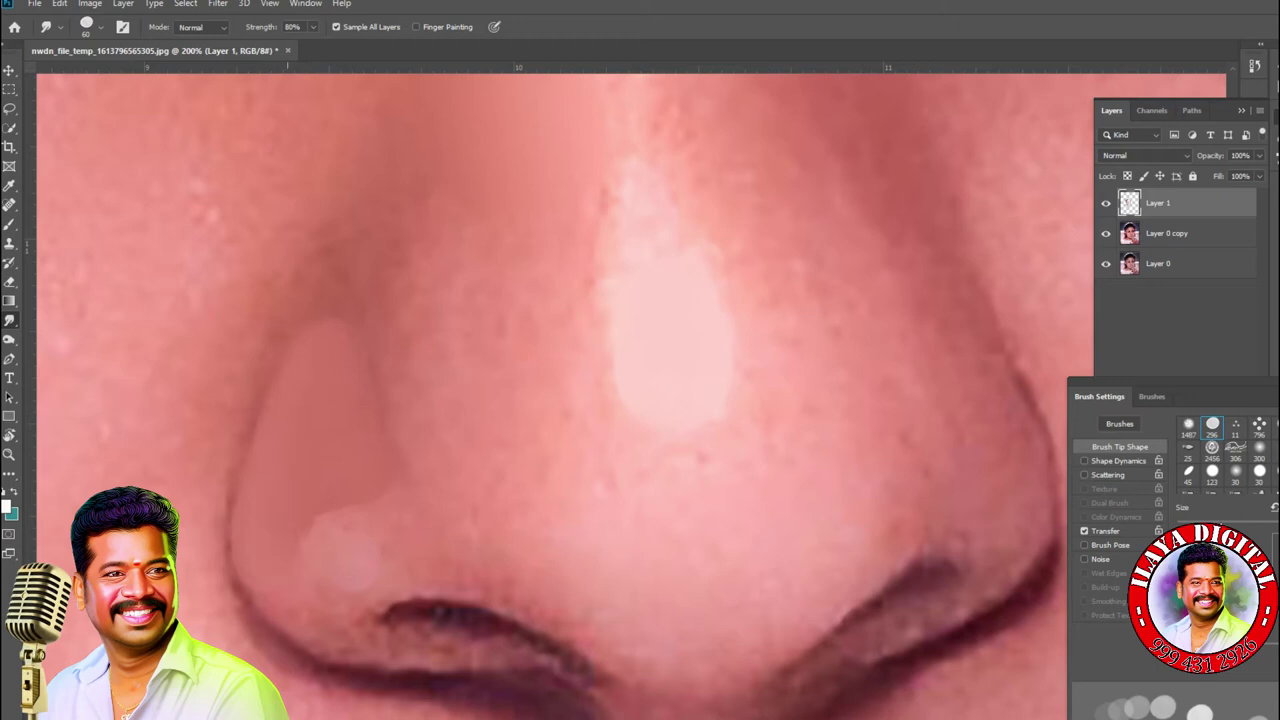
# - Smudge the shaded left side of the nose up to the central highlight, enlarging the brush to 150 px
pyautogui.press('[')
pyautogui.press(']')
pyautogui.press(']')
pyautogui.press(']')
pyautogui.press(']')
pyautogui.press(']')
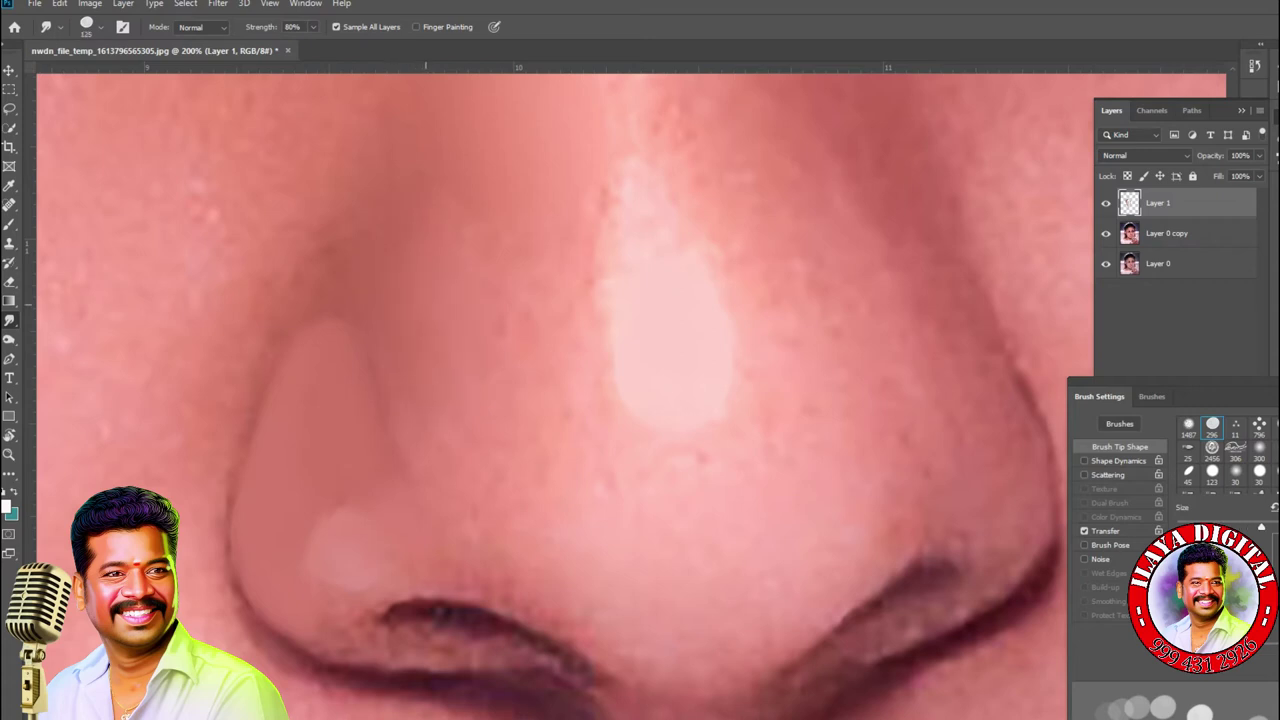
pyautogui.press(']')
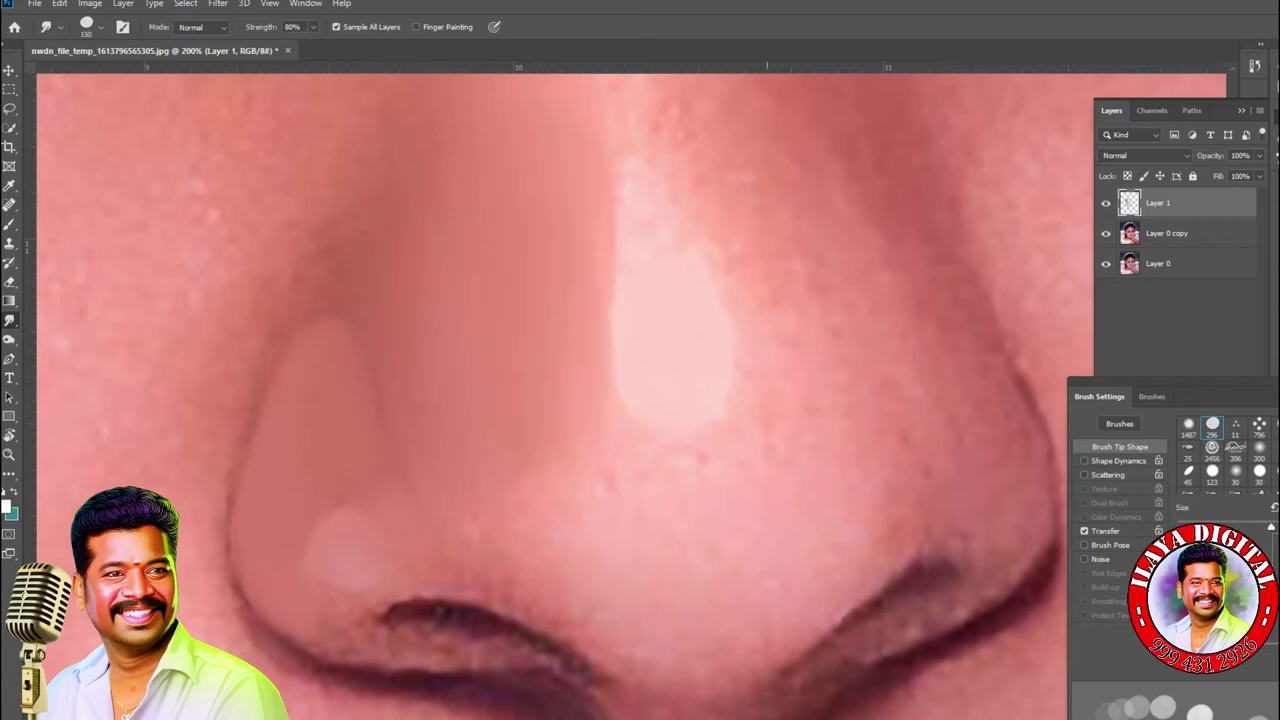
# - Smudge the right part of the nose tip above the nostril with a smaller brush of about 90 px
pyautogui.moveTo(879, 515); pyautogui.dragTo(740, 345)
pyautogui.press('[')
pyautogui.press('[')
pyautogui.press('[')
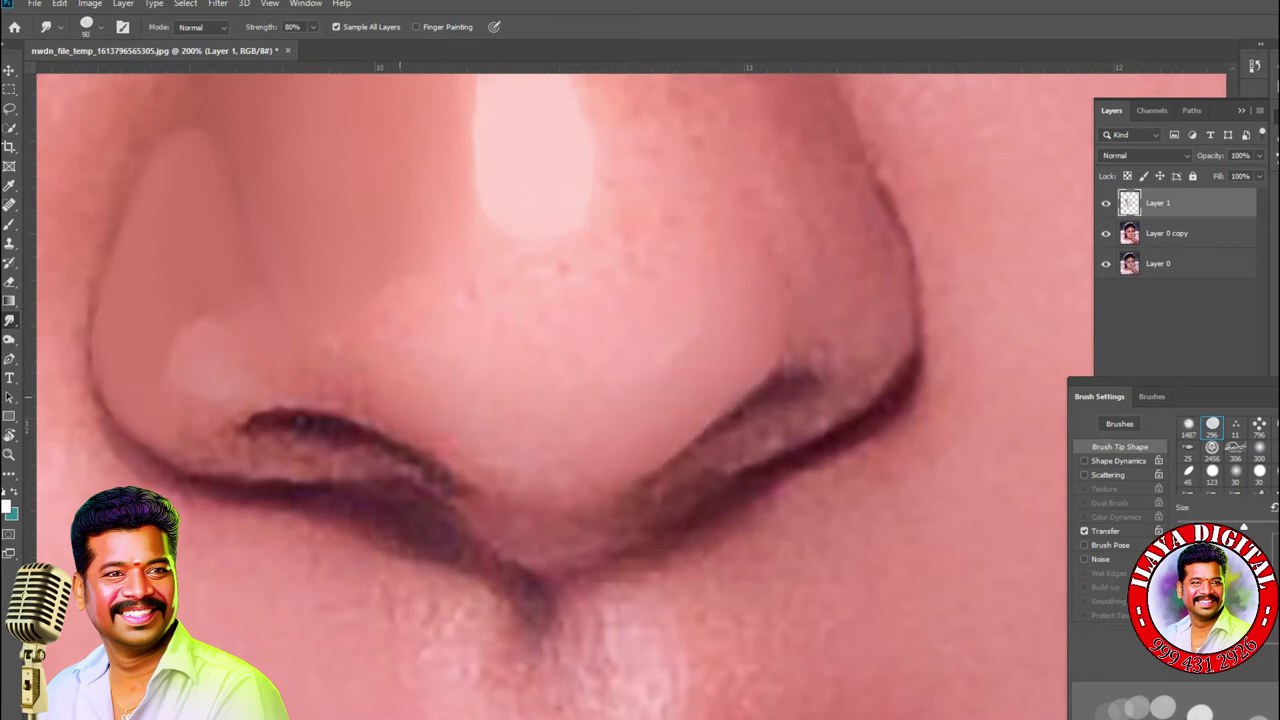
pyautogui.press('[')
pyautogui.press('[')
# - Blend the nose tip below the highlight and above the left nostril with a 125 px smudge brush
pyautogui.press(']')
pyautogui.press(']')
pyautogui.press(']')
pyautogui.press(']')
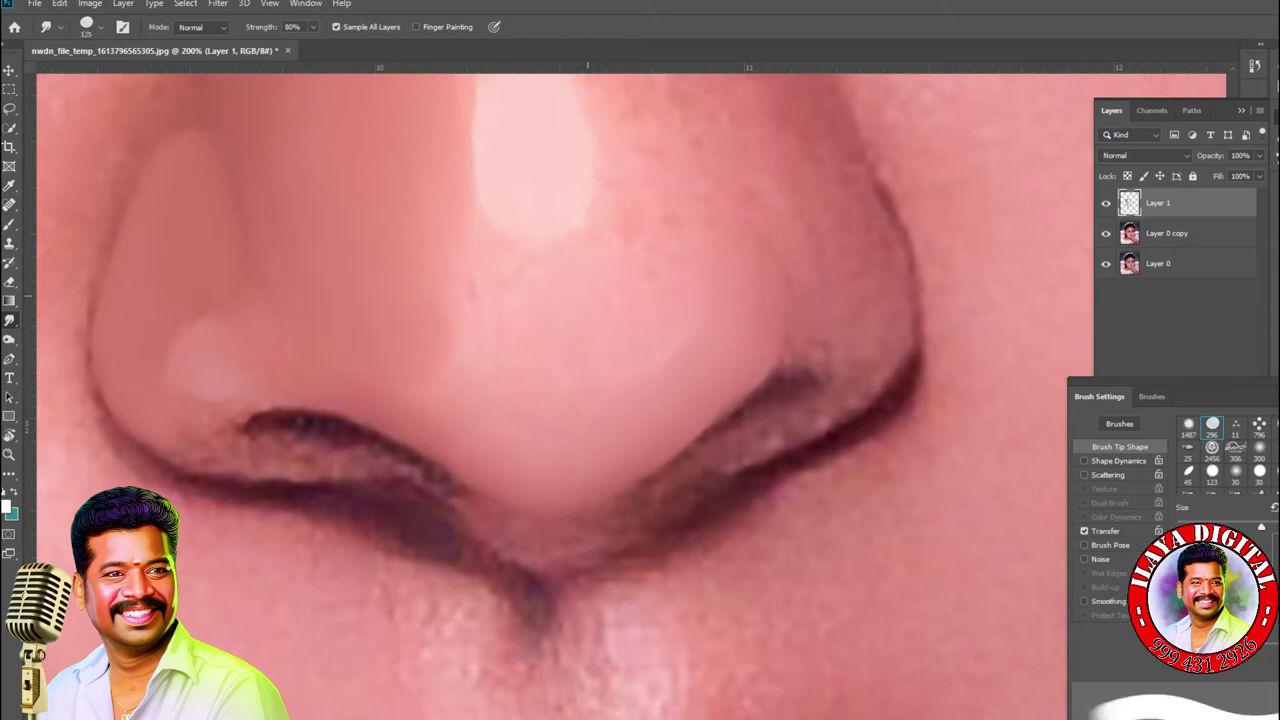
pyautogui.moveTo(489, 285); pyautogui.dragTo(524, 340)
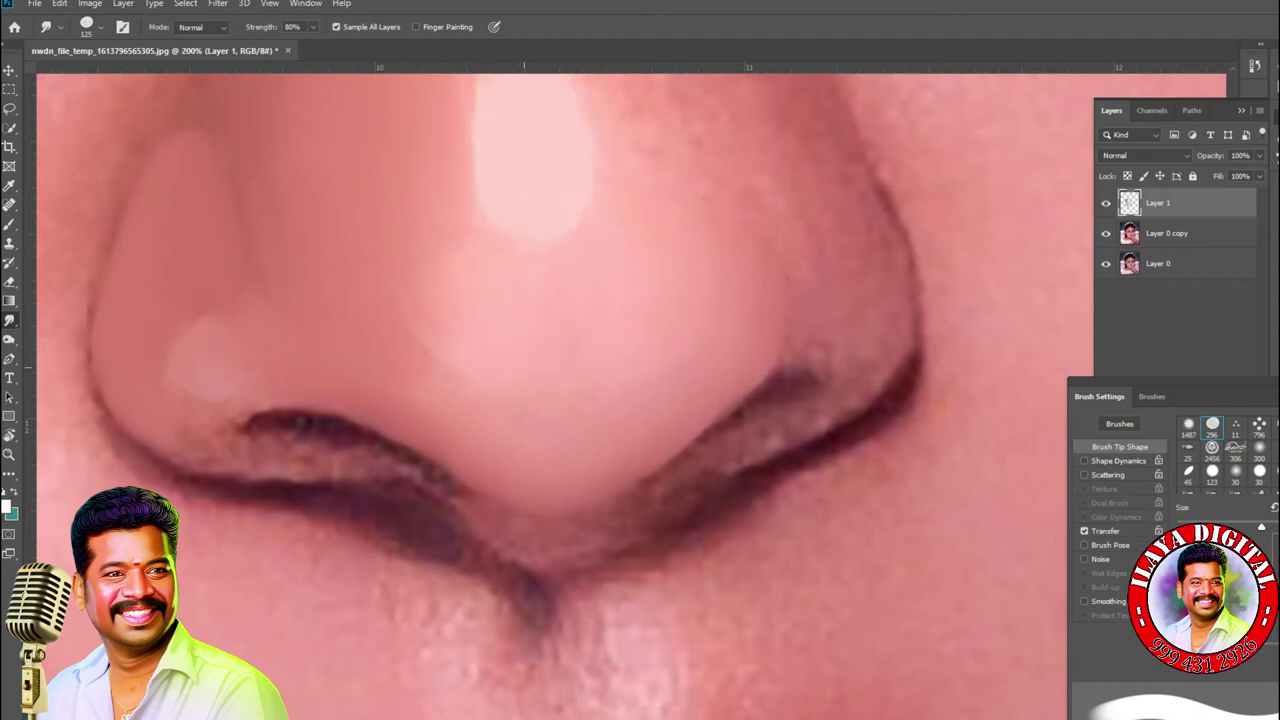
# - Blend the nose tip beside and below the central highlight with a 150–175 px smudge brush
pyautogui.moveTo(434, 280); pyautogui.dragTo(426, 262)
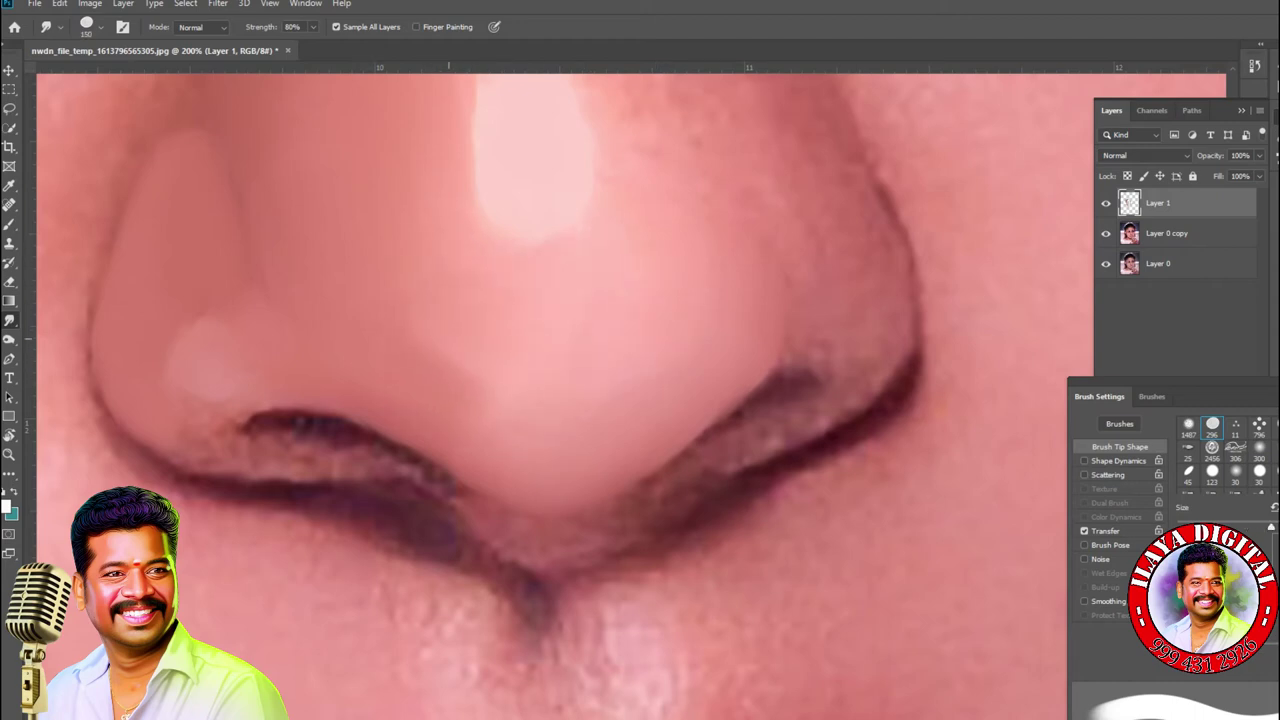
pyautogui.press(']')
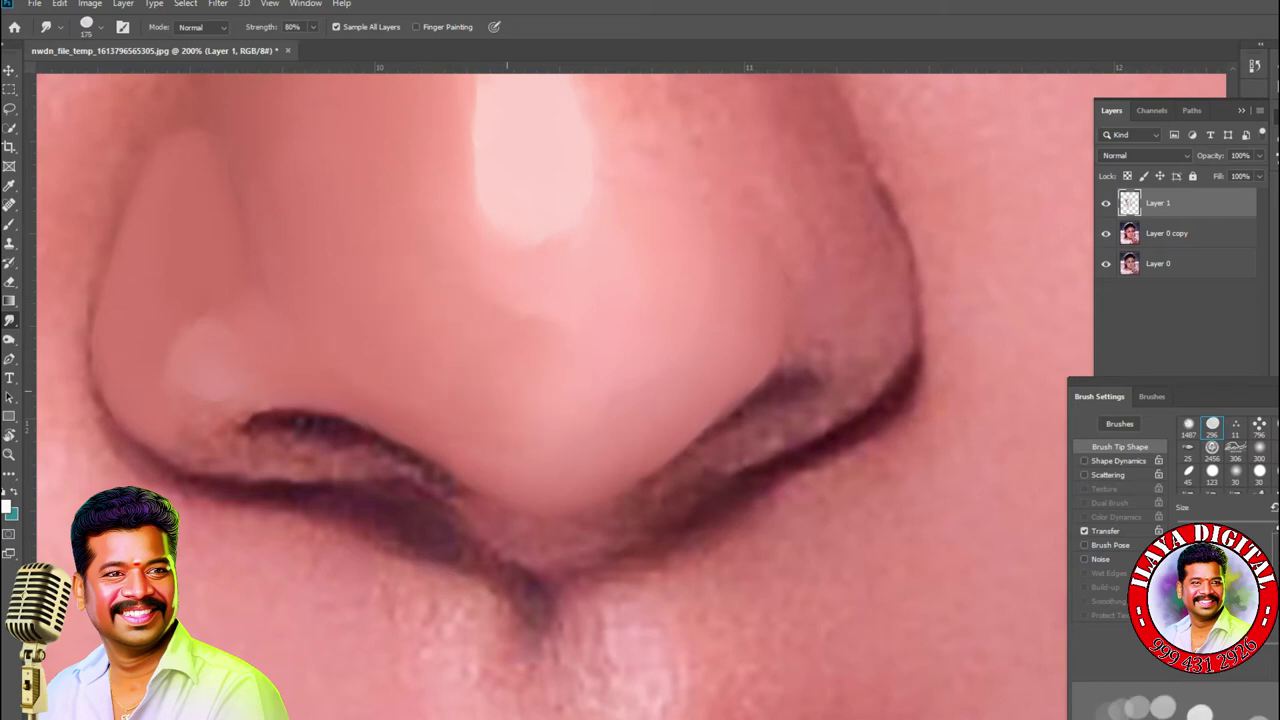
pyautogui.press('[')
pyautogui.press('[')
pyautogui.press('[')
pyautogui.press('[')
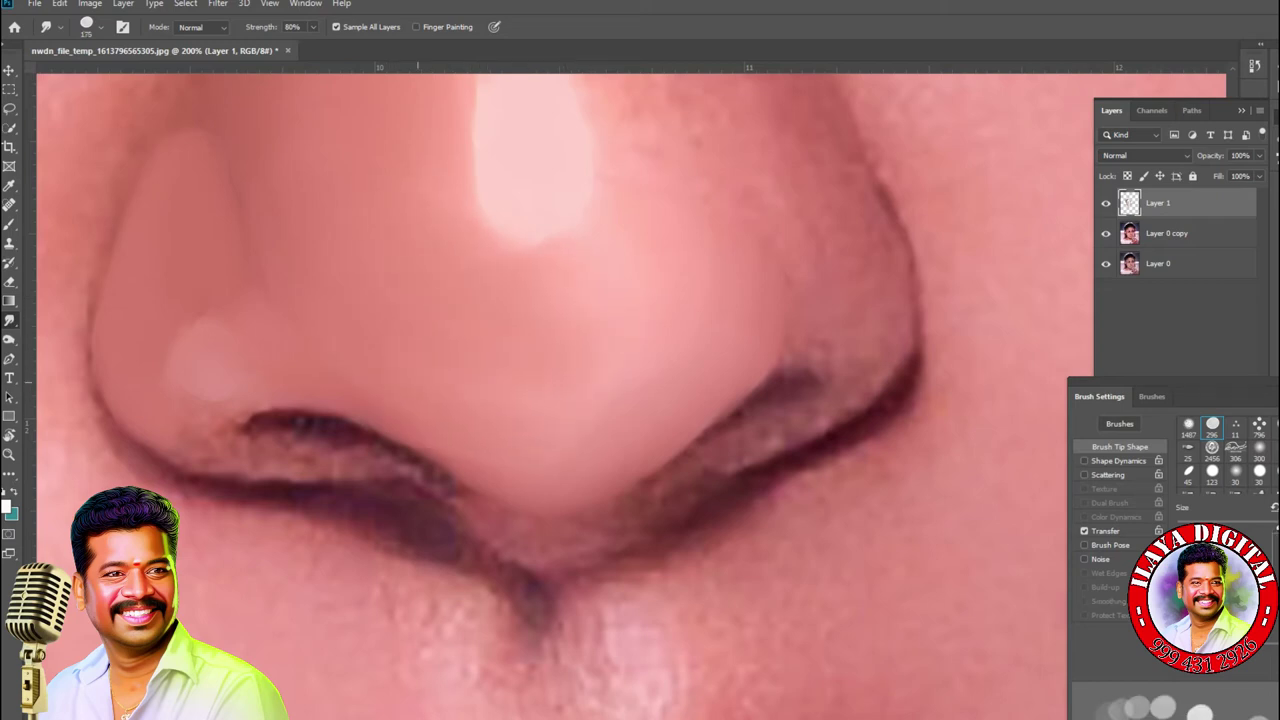
pyautogui.press(']')
pyautogui.press(']')
pyautogui.press(']')
# - Smudge the right nostril wing smooth, from the side of the nose to its lower rim, using a brush of about 40–70 px
pyautogui.hotkey('ctrl', '-')
pyautogui.hotkey('ctrl', '-')
pyautogui.press('[')
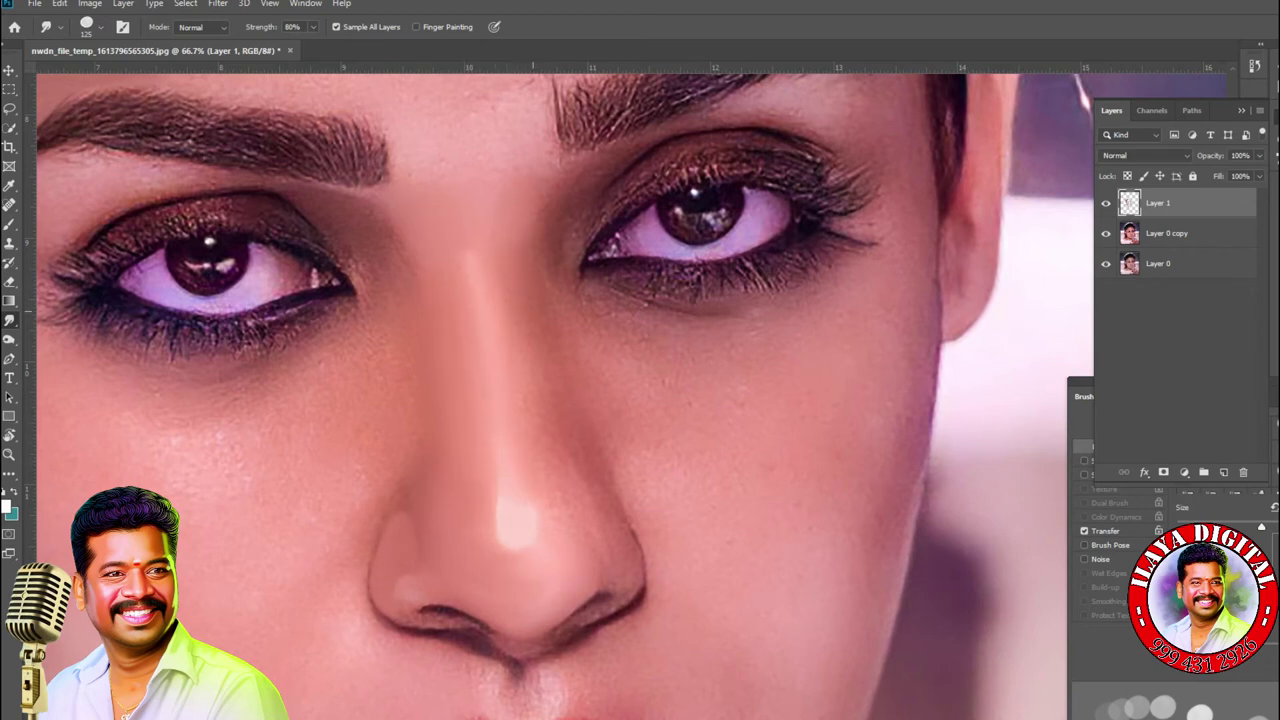
pyautogui.hotkey('ctrl', '+')
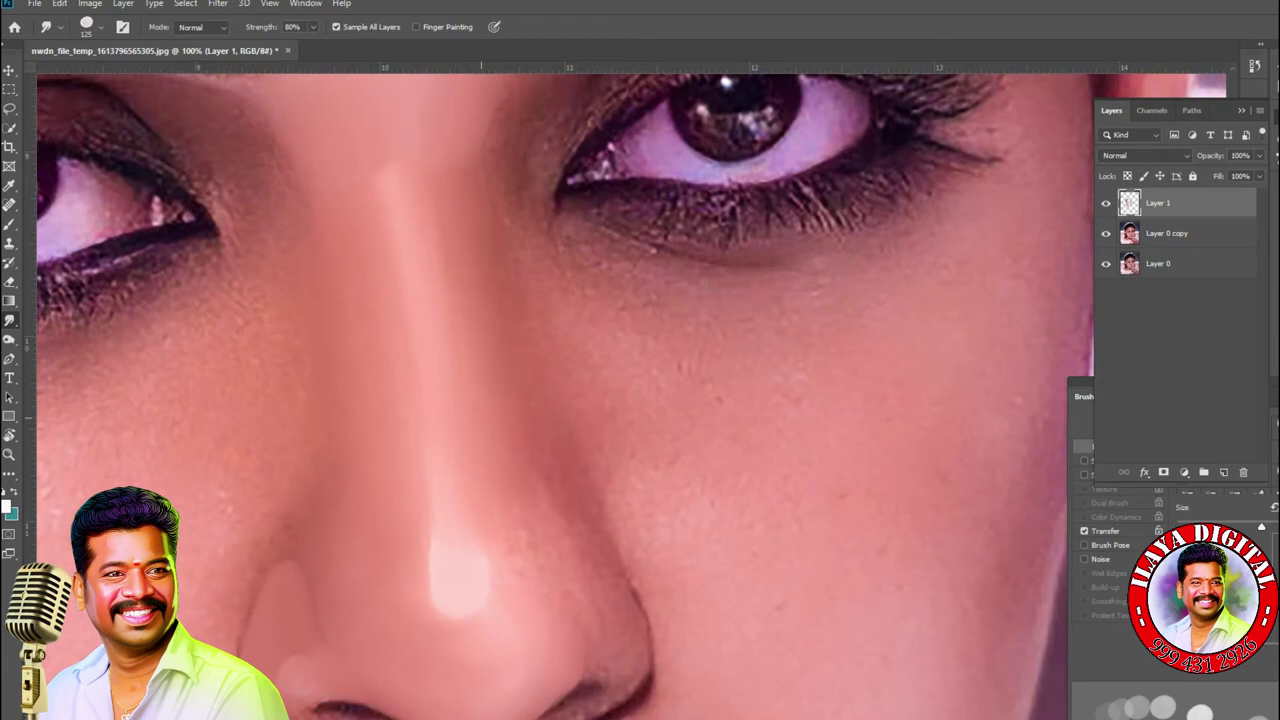
pyautogui.scroll(-3, 550, 400)
pyautogui.scroll(2, 550, 400)
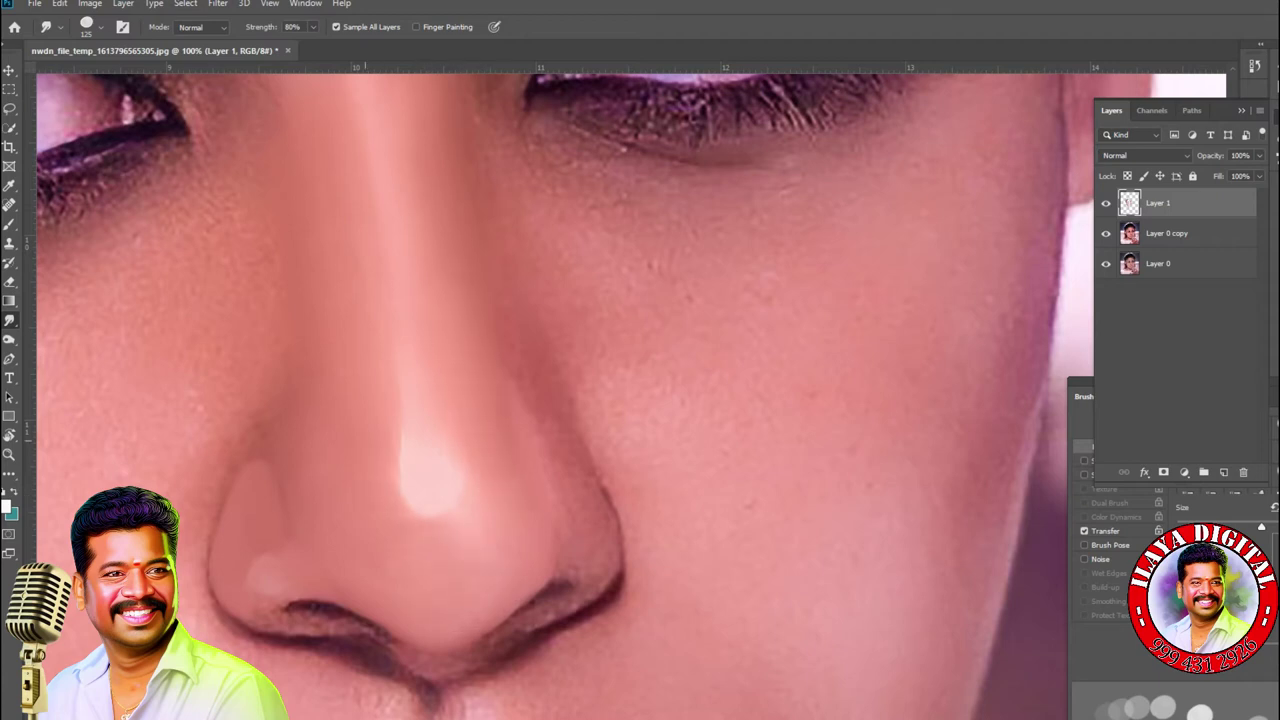
pyautogui.press('[')
pyautogui.press('[')
pyautogui.press('[')
pyautogui.press('[')
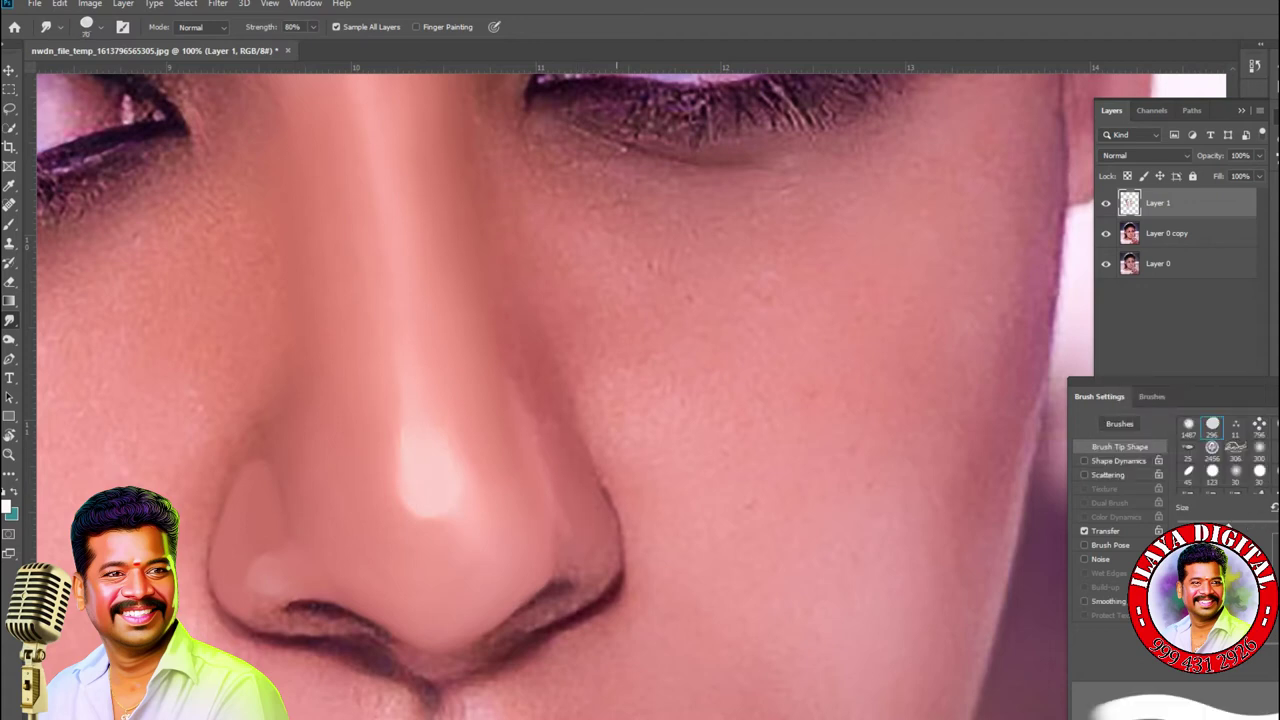
pyautogui.scroll(1, 615, 630)
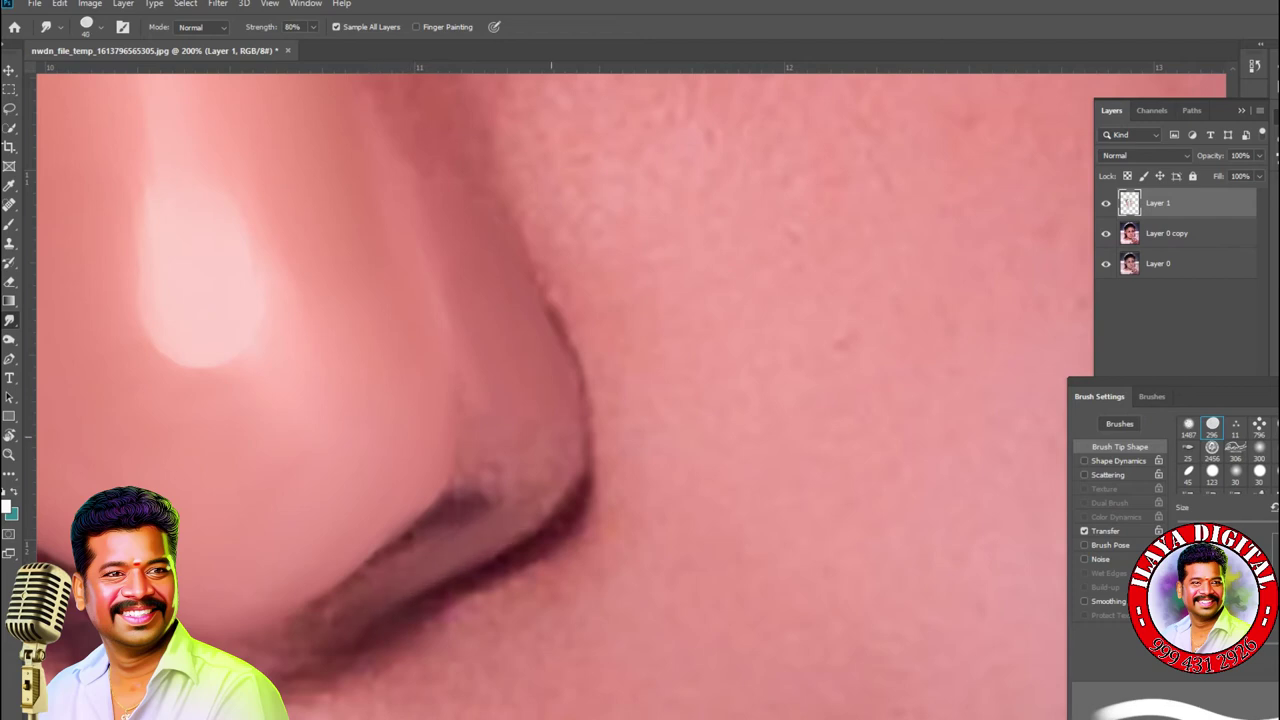
pyautogui.moveTo(565, 480); pyautogui.dragTo(505, 545)
pyautogui.moveTo(572, 484); pyautogui.dragTo(499, 548)
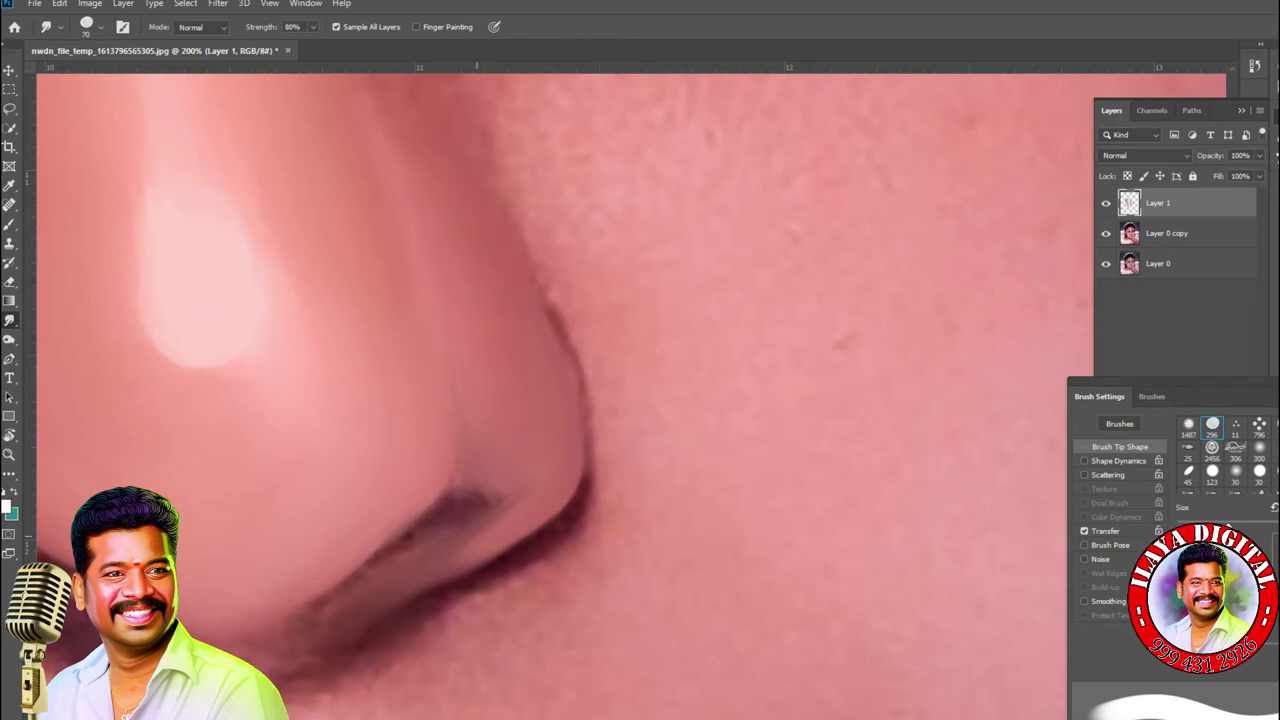
# - Smudge the dark upper edge of the right nostril into a clean line with a rounded end, using a 25–35 px brush
pyautogui.hotkey('ctrl', '+')
pyautogui.hotkey('ctrl', '+')
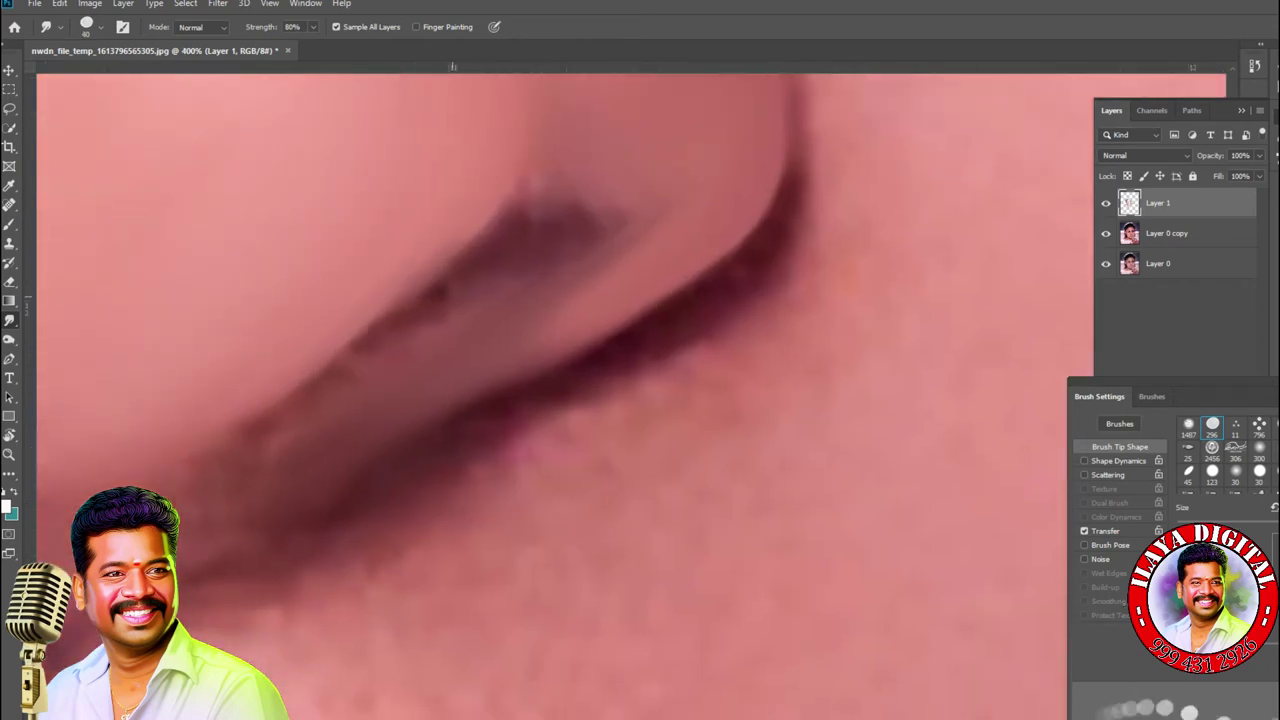
pyautogui.click(1105, 530)
pyautogui.click(1120, 446)
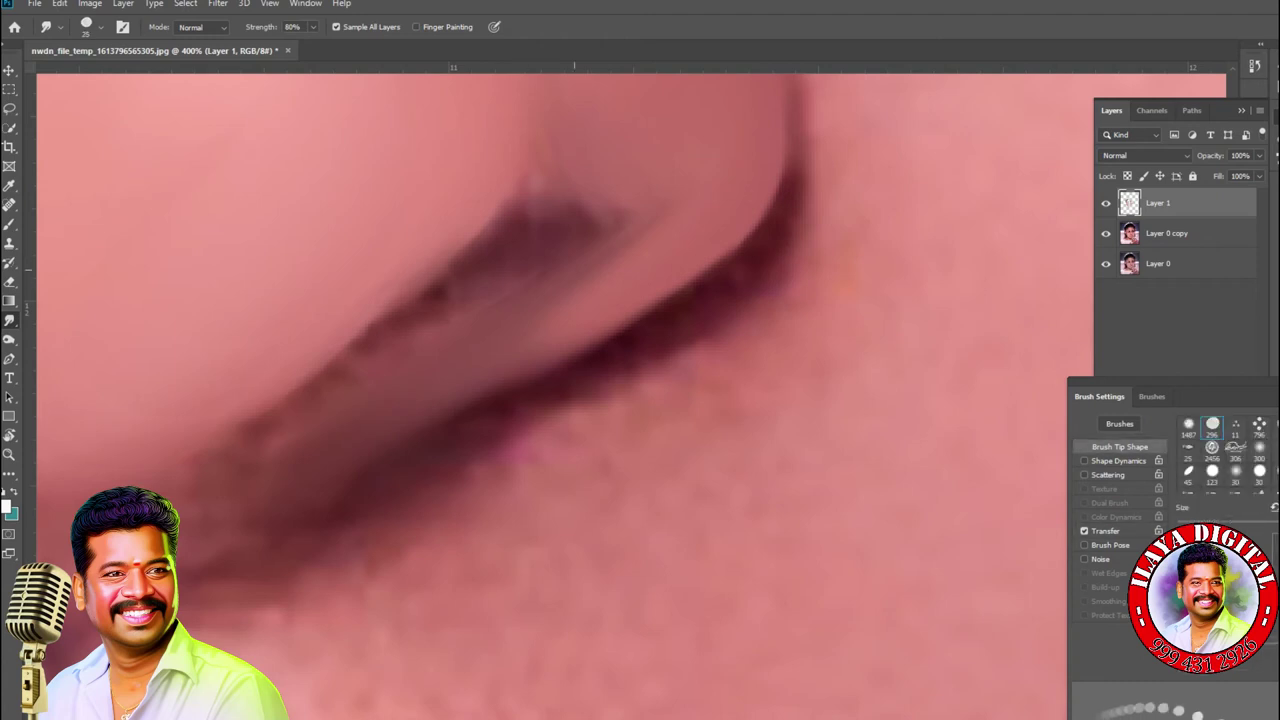
pyautogui.moveTo(472, 284)
pyautogui.mouseDown()
pyautogui.moveTo(190, 470)
pyautogui.moveTo(380, 320)
pyautogui.moveTo(160, 465)
pyautogui.mouseUp()
pyautogui.moveTo(480, 250)
pyautogui.mouseDown()
pyautogui.moveTo(535, 205)
pyautogui.moveTo(595, 215)
pyautogui.mouseUp()
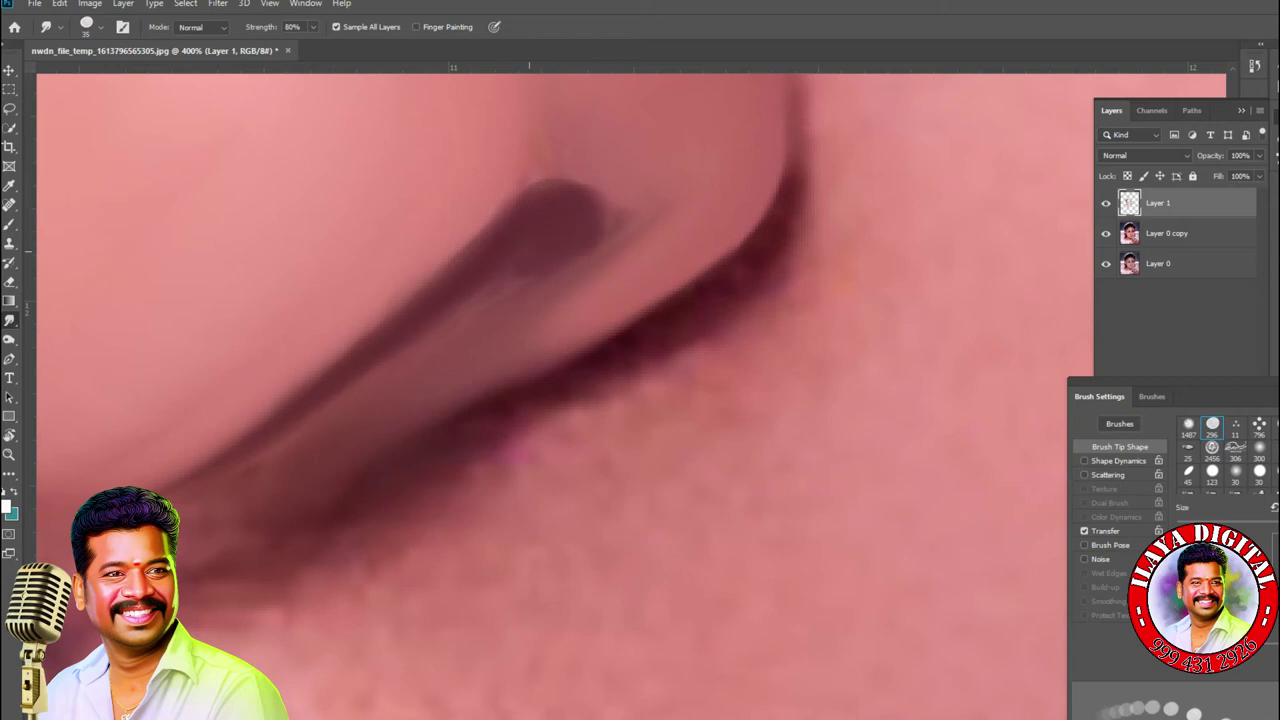
# - Blend the inside of the right nostril and the skin around its rounded end with a 35 px brush
pyautogui.moveTo(465, 310); pyautogui.dragTo(540, 270)
pyautogui.moveTo(630, 220)
pyautogui.mouseDown()
pyautogui.moveTo(600, 255)
pyautogui.moveTo(410, 355)
pyautogui.mouseUp()
pyautogui.moveTo(470, 245); pyautogui.dragTo(360, 345)
pyautogui.press('[')
pyautogui.moveTo(445, 415); pyautogui.dragTo(488, 395)
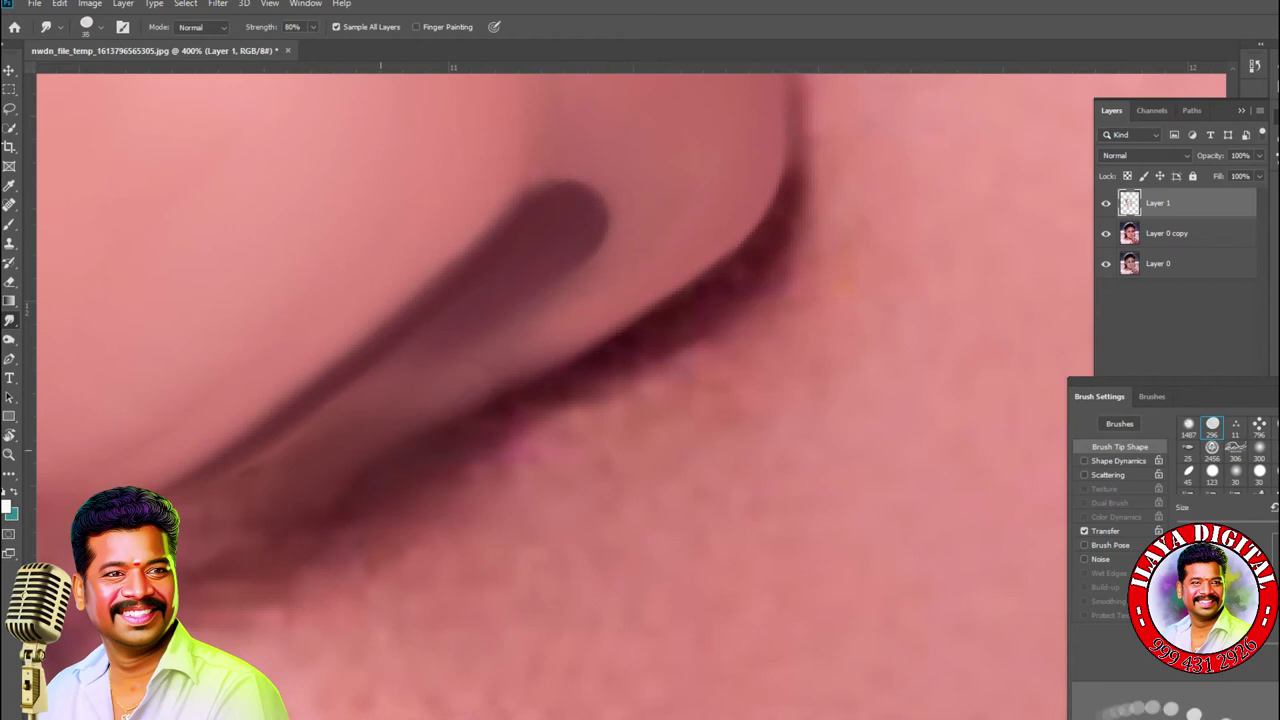
# - Smudge the dark crease beneath the right nostril wing smooth with a 25 px brush
pyautogui.moveTo(615, 380); pyautogui.dragTo(472, 432)
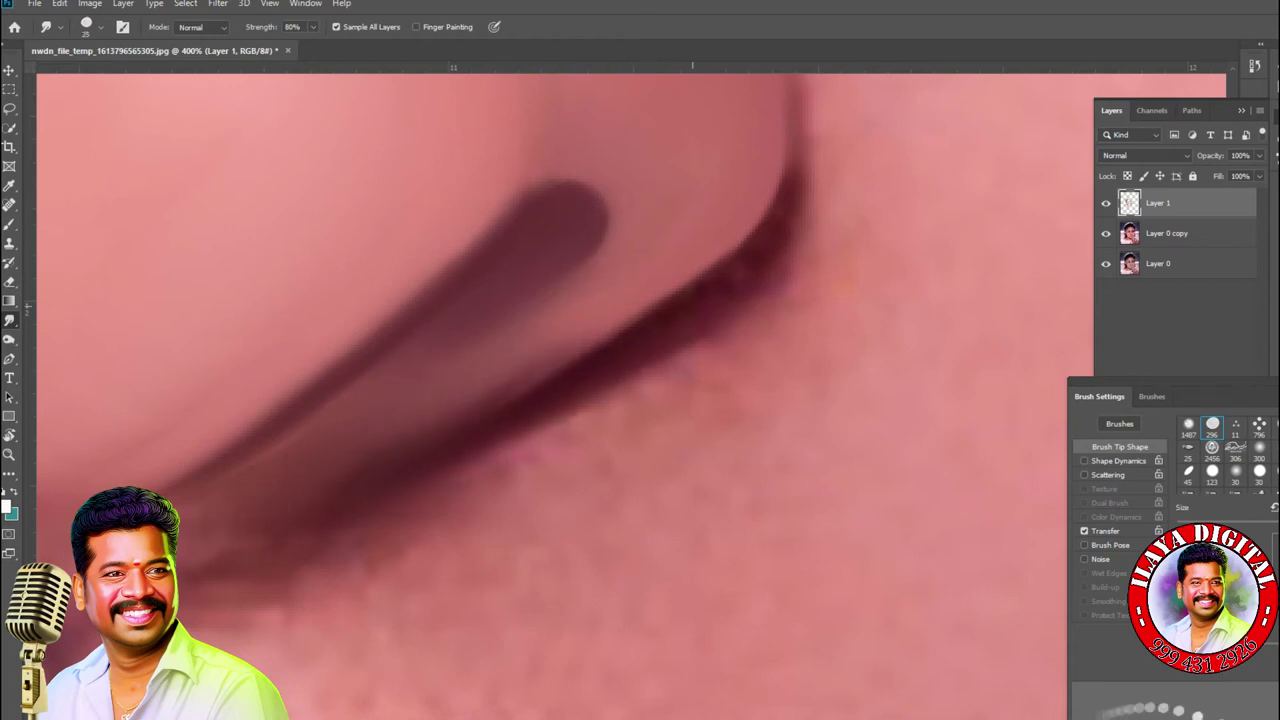
pyautogui.moveTo(735, 265); pyautogui.dragTo(800, 140)
pyautogui.moveTo(560, 250); pyautogui.dragTo(650, 590)
# - Smudge the dark outer contour of the right nostril wing upward with a 25 px brush
pyautogui.press(']')
pyautogui.press(']')
pyautogui.press(']')
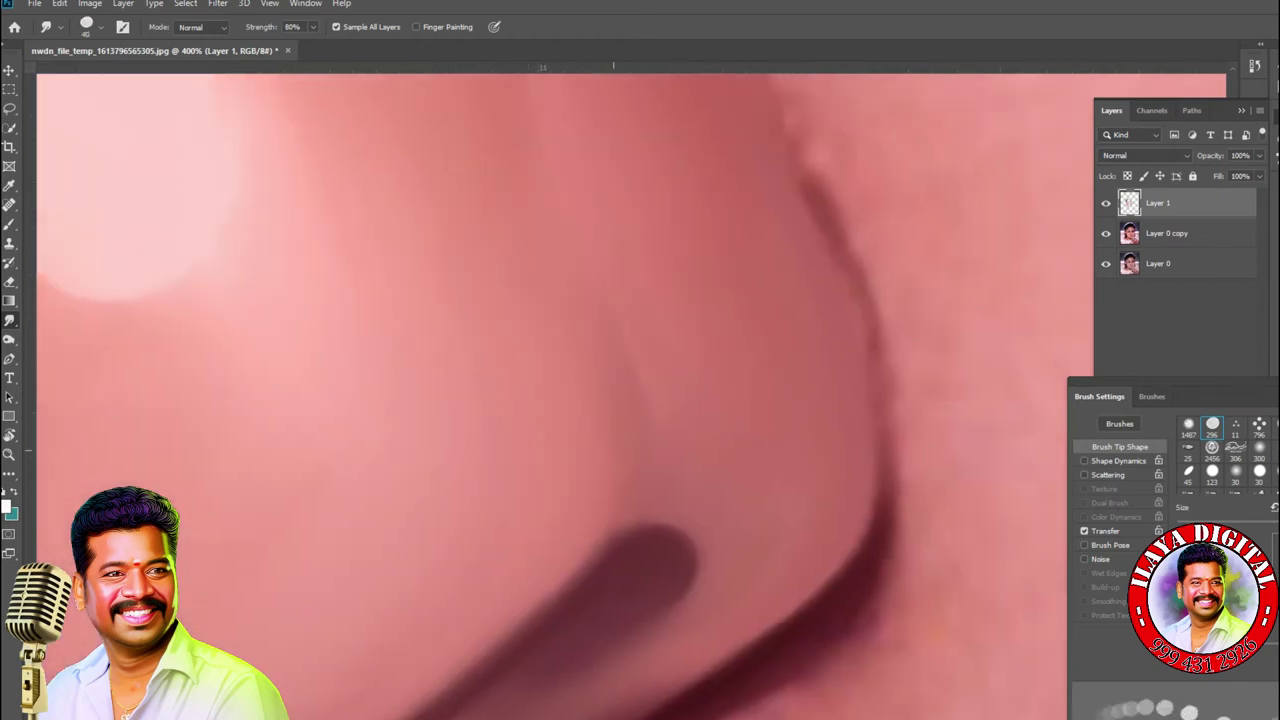
pyautogui.press('[')
pyautogui.press('[')
pyautogui.press('[')
pyautogui.press('[')
pyautogui.press('[')
pyautogui.moveTo(845, 582)
pyautogui.mouseDown()
pyautogui.moveTo(882, 405)
pyautogui.moveTo(805, 218)
pyautogui.mouseUp()
pyautogui.scroll(2, 543, 397)
pyautogui.hscroll(3, 543, 397)
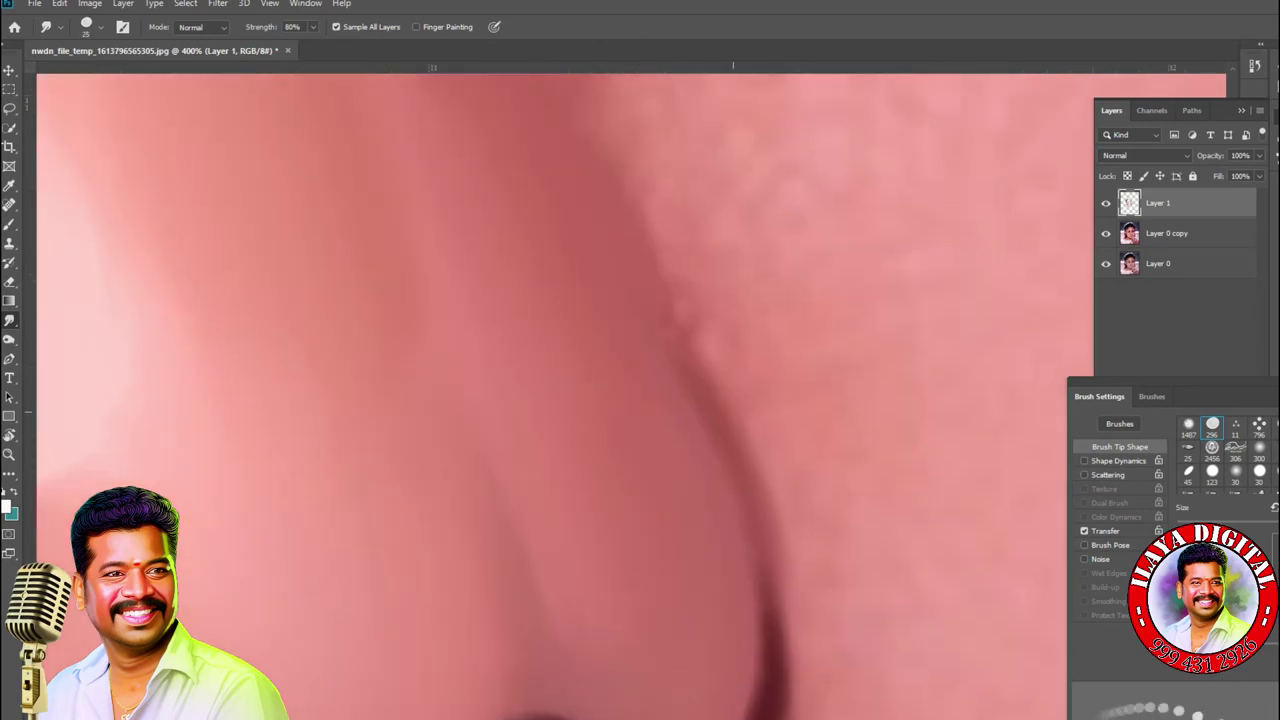
# - Smudge the left nostril opening into a smooth dark shape tapering toward the nose tip and blend the rim below it
pyautogui.press('r')
pyautogui.moveTo(663, 437)
pyautogui.mouseDown()
pyautogui.moveTo(598, 439)
pyautogui.moveTo(560, 470)
pyautogui.mouseUp()
pyautogui.moveTo(362, 404)
pyautogui.mouseDown()
pyautogui.moveTo(526, 436)
pyautogui.moveTo(810, 356)
pyautogui.mouseUp()
pyautogui.moveTo(278, 322)
pyautogui.mouseDown()
pyautogui.moveTo(304, 352)
pyautogui.moveTo(458, 418)
pyautogui.mouseUp()
pyautogui.moveTo(309, 400); pyautogui.dragTo(333, 400)
pyautogui.moveTo(605, 400); pyautogui.dragTo(231, 400)
pyautogui.moveTo(250, 465)
pyautogui.mouseDown()
pyautogui.moveTo(425, 458)
pyautogui.moveTo(586, 482)
pyautogui.moveTo(640, 455)
pyautogui.moveTo(617, 425)
pyautogui.mouseUp()
pyautogui.moveTo(445, 395)
pyautogui.mouseDown()
pyautogui.moveTo(680, 405)
pyautogui.moveTo(990, 605)
pyautogui.mouseUp()
pyautogui.moveTo(780, 500); pyautogui.dragTo(820, 515)
pyautogui.moveTo(330, 425); pyautogui.dragTo(370, 420)
pyautogui.moveTo(440, 400); pyautogui.dragTo(396, 415)
pyautogui.press(']')
pyautogui.press('[')
pyautogui.moveTo(458, 438); pyautogui.dragTo(552, 442)
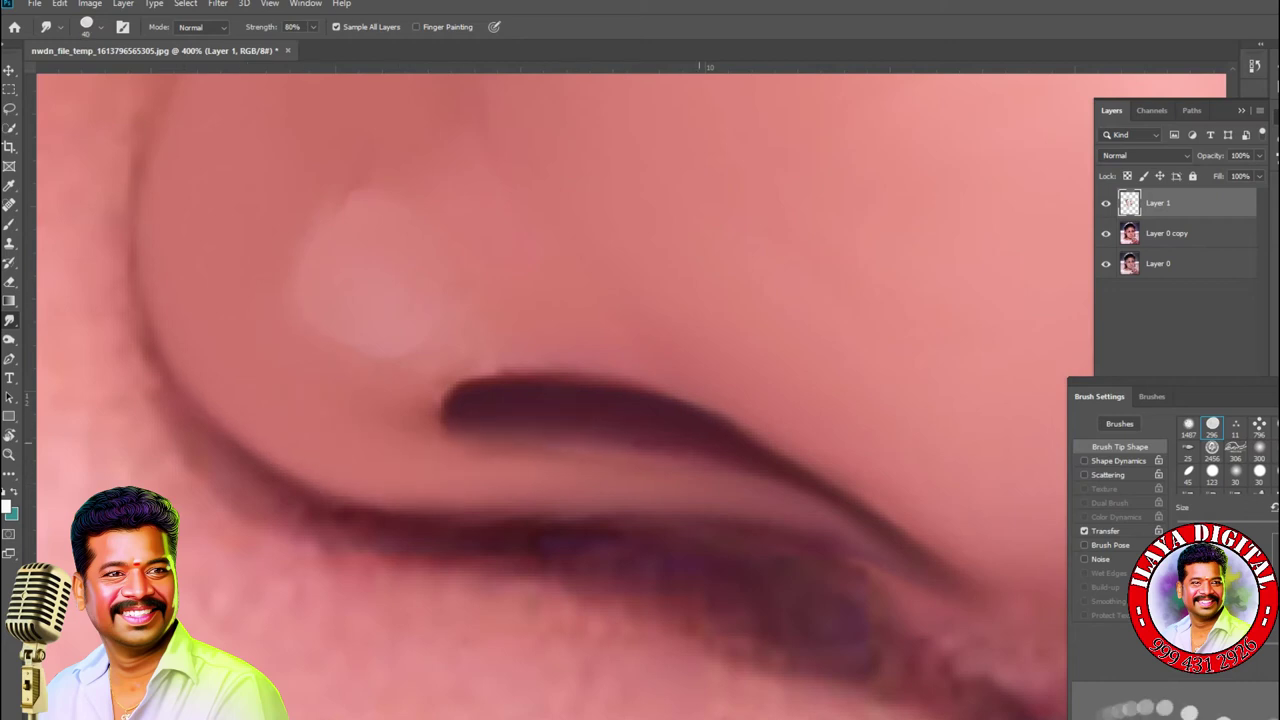
# - Smudge the dark crease beneath the left nostril with a 40 px brush and round off the nostril's outer end
pyautogui.moveTo(150, 420)
pyautogui.mouseDown()
pyautogui.moveTo(270, 485)
pyautogui.moveTo(668, 528)
pyautogui.mouseUp()
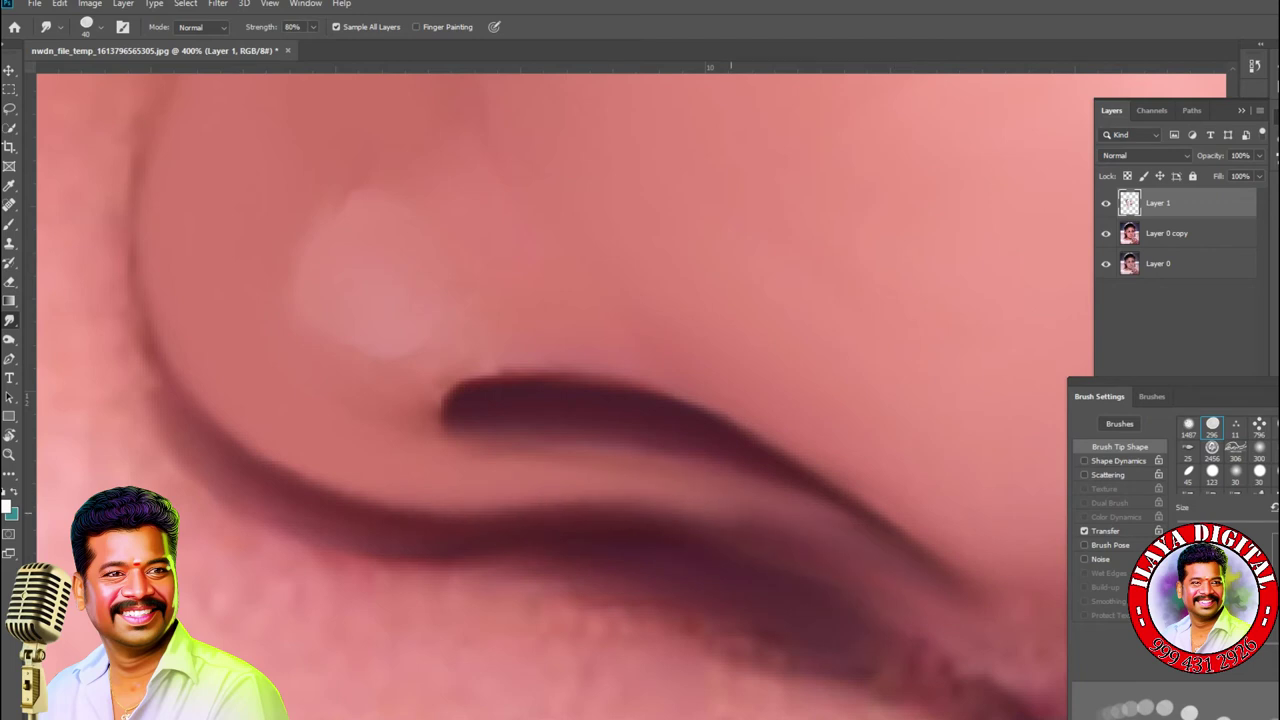
pyautogui.moveTo(490, 400); pyautogui.dragTo(438, 425)
pyautogui.press(']')
pyautogui.press(']')
pyautogui.press(']')
pyautogui.press(']')
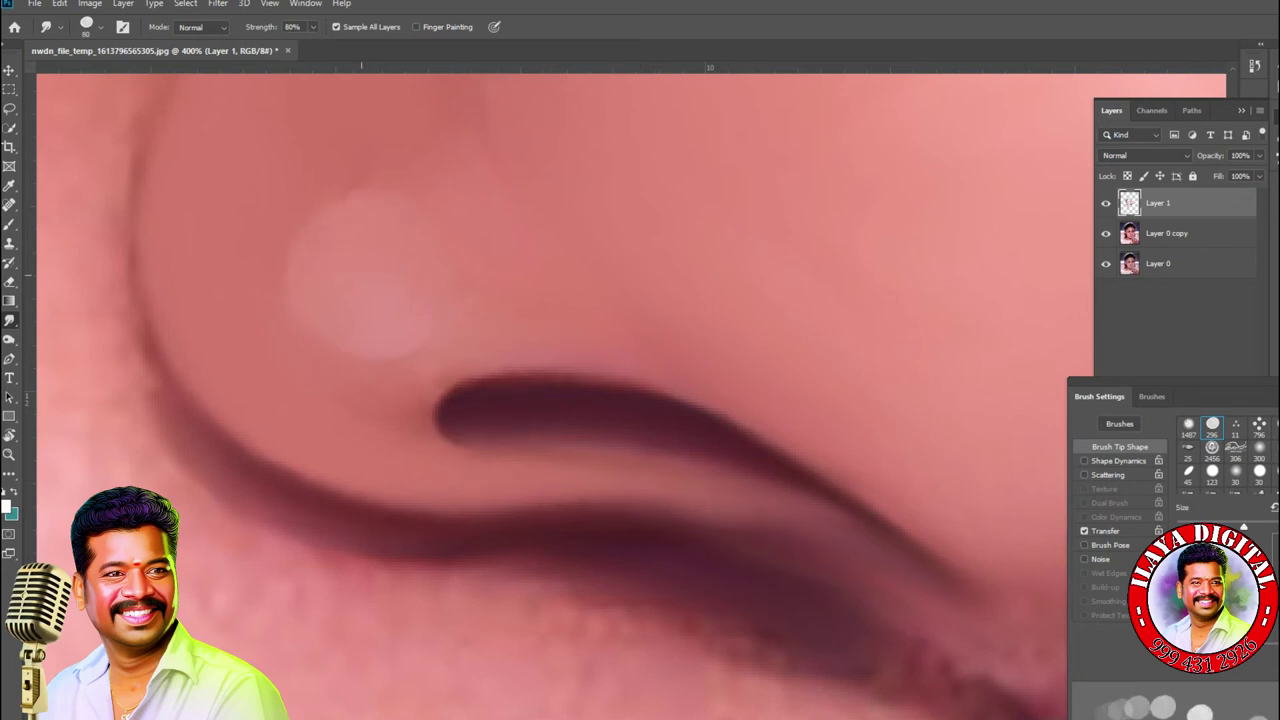
# - Rotate the canvas and smudge the outer contour of the left nostril wing into a smooth curved line, using a 25–40 px brush
pyautogui.press('r')
pyautogui.moveTo(700, 330); pyautogui.dragTo(670, 440)
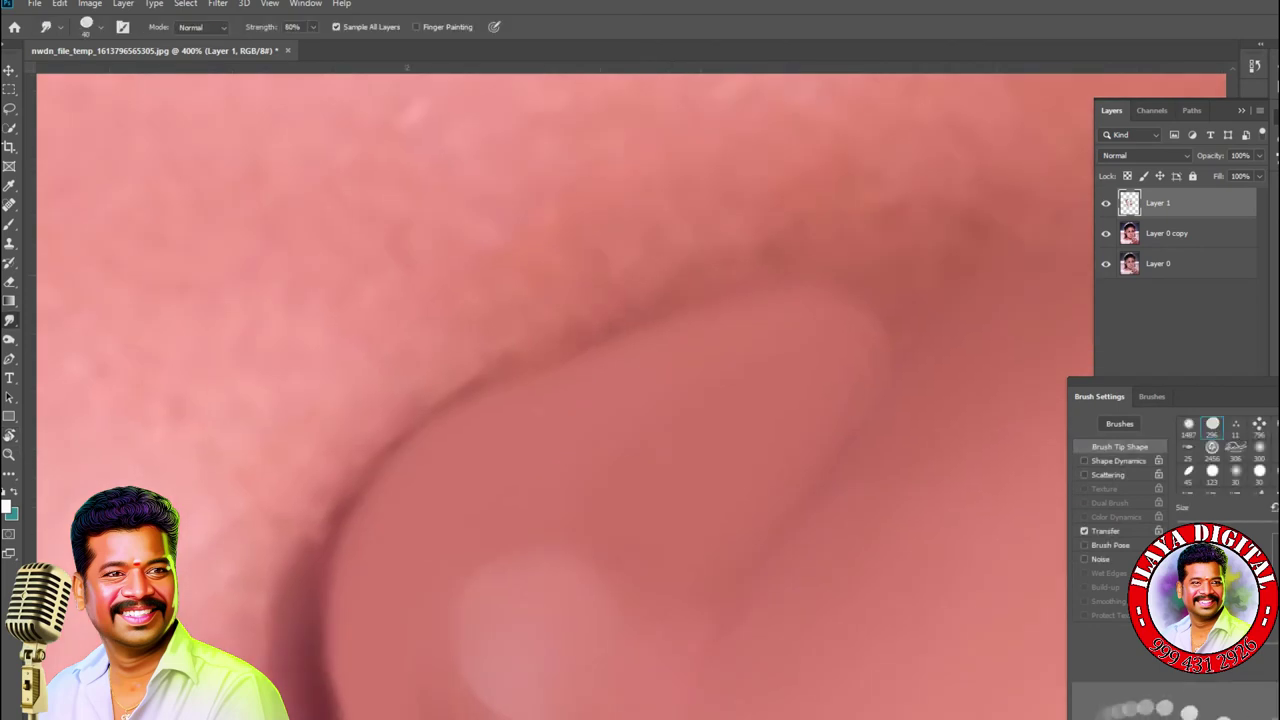
pyautogui.moveTo(320, 545); pyautogui.dragTo(465, 375)
pyautogui.moveTo(350, 480); pyautogui.dragTo(470, 368)
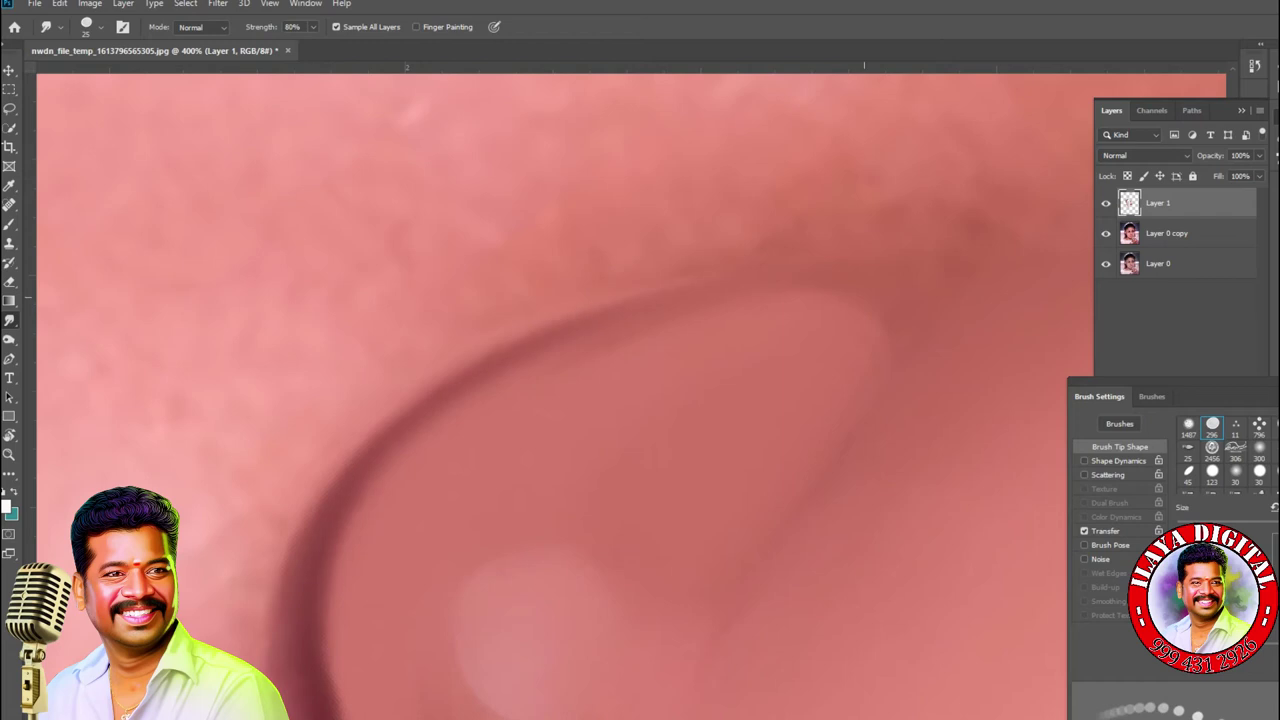
pyautogui.scroll(-3, 560, 400)
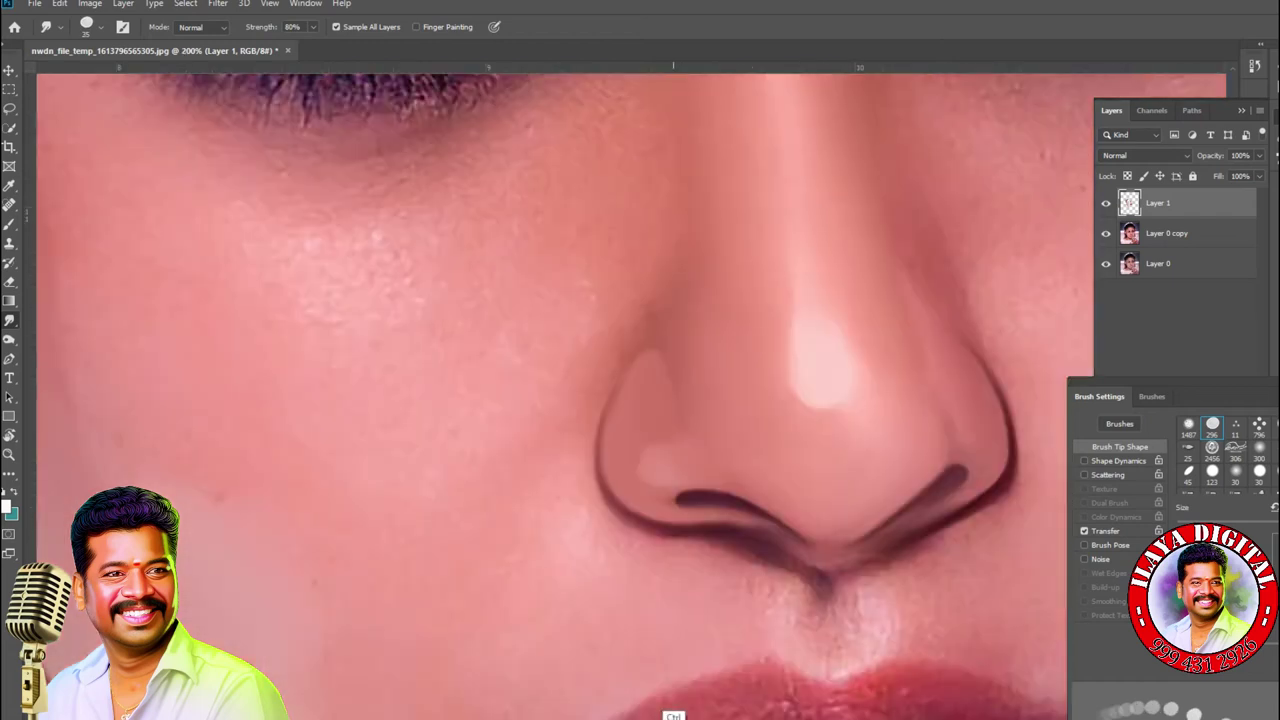
# - Rotate the canvas and blend the nose bridge alongside its long highlight with a 150 px smudge brush
pyautogui.scroll(2, 560, 400)
pyautogui.press(']')
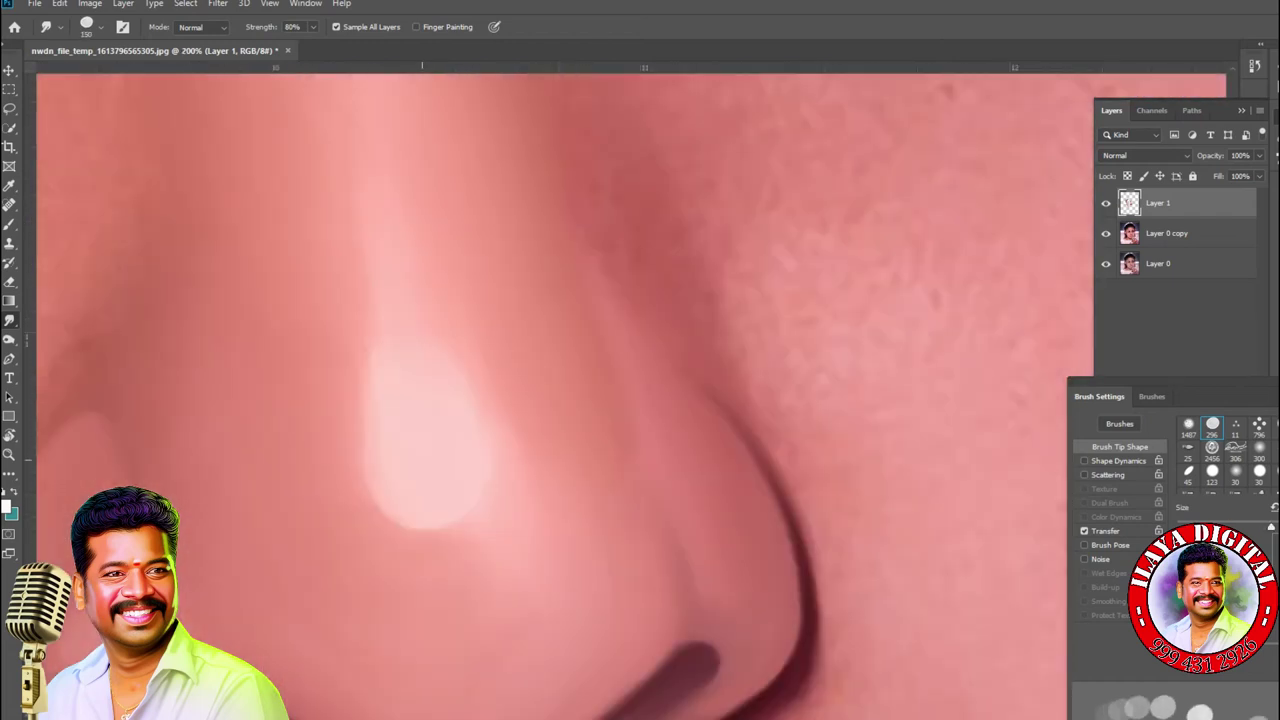
pyautogui.press(']')
pyautogui.press('[')
pyautogui.press('[')
pyautogui.press('r')
pyautogui.moveTo(640, 300)
pyautogui.mouseDown()
pyautogui.moveTo(706, 531)
pyautogui.moveTo(600, 580)
pyautogui.mouseUp()
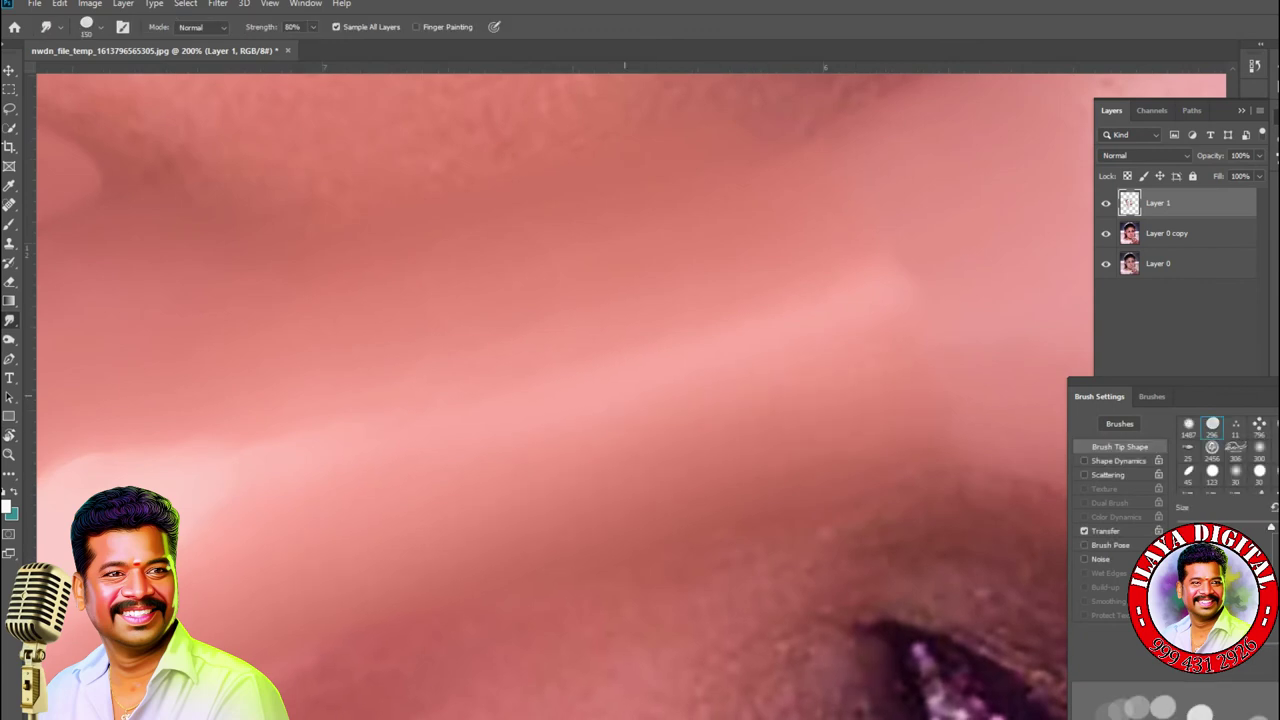
# - Smudge the forehead skin smooth between the hairline and the eyebrows, enlarging the brush from 200 to 700 px
pyautogui.press('[')
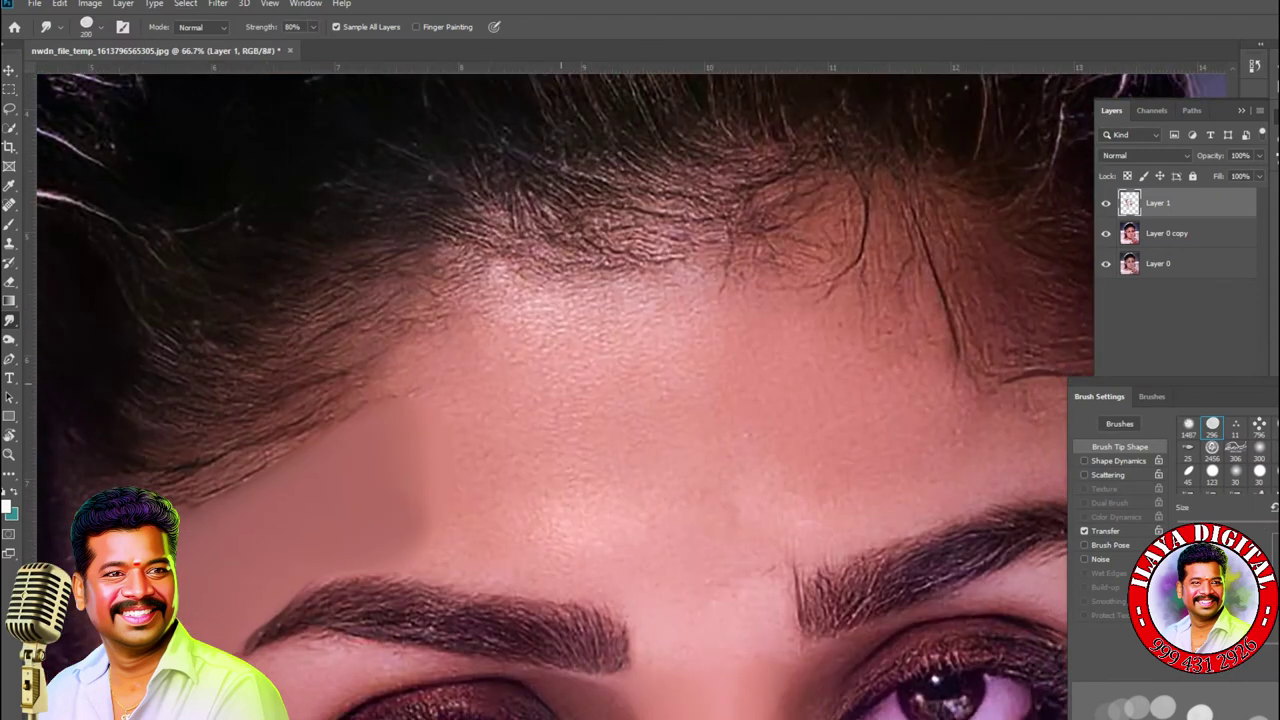
pyautogui.moveTo(555, 328)
pyautogui.mouseDown()
pyautogui.moveTo(590, 388)
pyautogui.moveTo(712, 360)
pyautogui.mouseUp()
pyautogui.moveTo(427, 460); pyautogui.dragTo(390, 400)
pyautogui.moveTo(470, 330)
pyautogui.mouseDown()
pyautogui.moveTo(594, 278)
pyautogui.moveTo(735, 286)
pyautogui.moveTo(458, 338)
pyautogui.moveTo(533, 300)
pyautogui.moveTo(700, 380)
pyautogui.moveTo(520, 550)
pyautogui.moveTo(410, 545)
pyautogui.moveTo(433, 570)
pyautogui.moveTo(553, 560)
pyautogui.mouseUp()
pyautogui.moveTo(767, 500)
pyautogui.mouseDown()
pyautogui.moveTo(830, 300)
pyautogui.moveTo(780, 290)
pyautogui.moveTo(900, 300)
pyautogui.moveTo(769, 320)
pyautogui.moveTo(817, 290)
pyautogui.mouseUp()
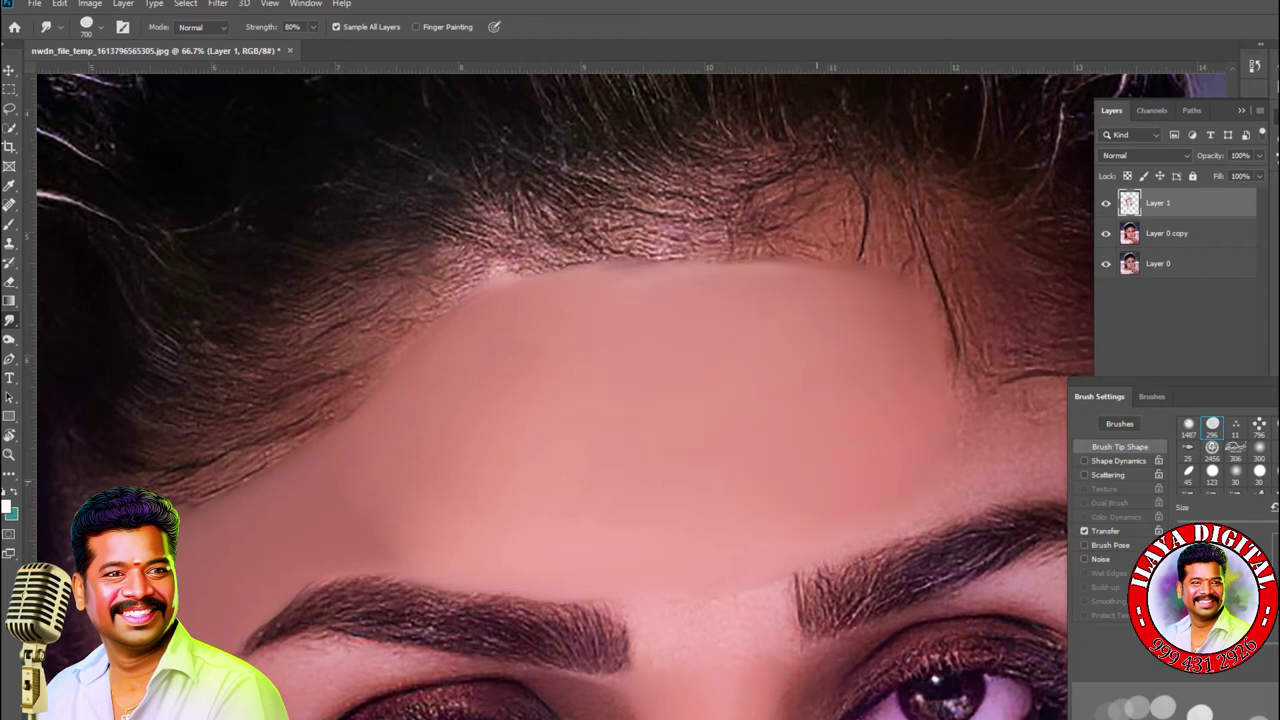
# - Smudge the skin between the eyebrows into the forehead and nose bridge, enlarging the brush from 200 to 400 px
pyautogui.hscroll(5, 565, 396)
pyautogui.hotkey('ctrl', '+')
pyautogui.scroll(-3, 550, 400)
pyautogui.hscroll(-3, 550, 400)
pyautogui.press(']')
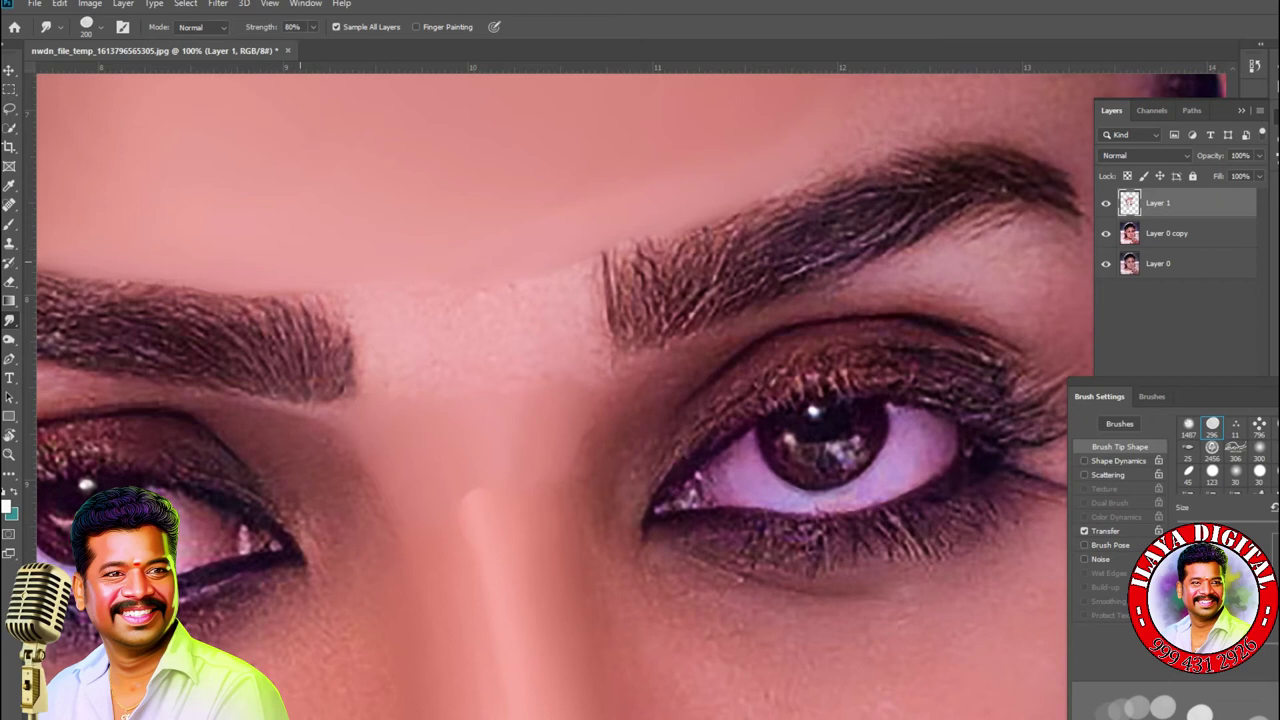
pyautogui.press(']')
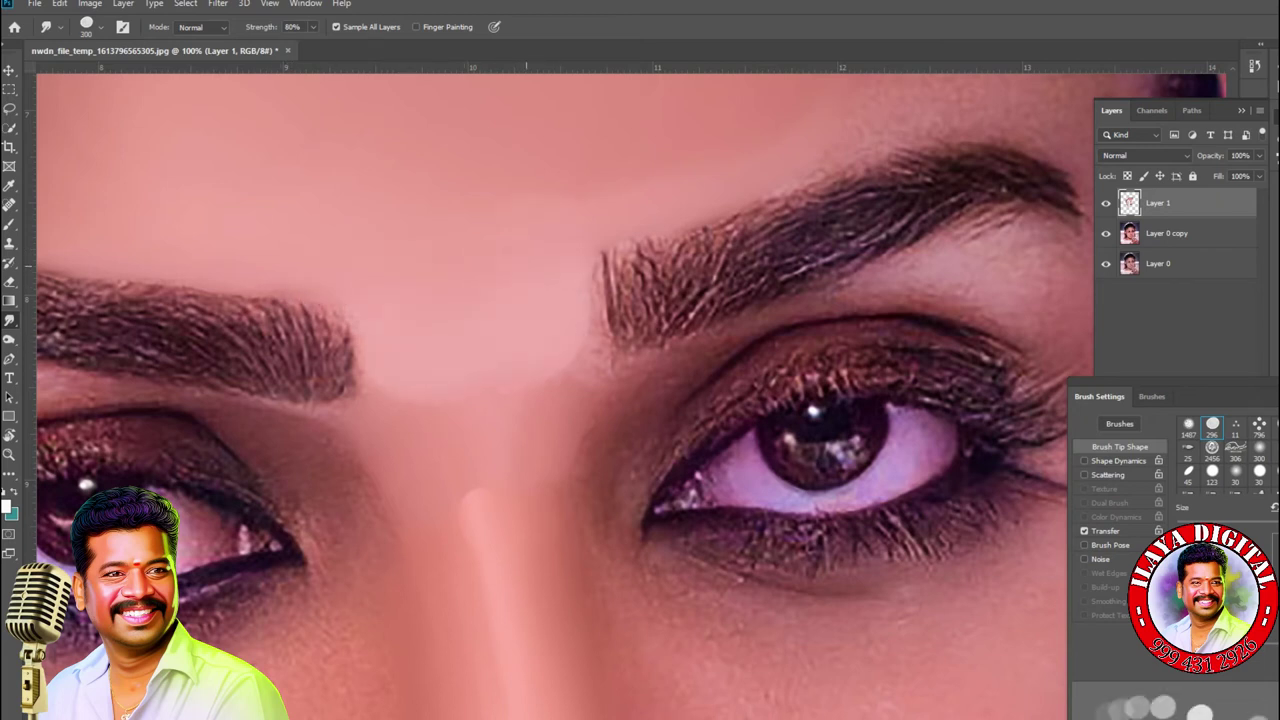
pyautogui.press(']')
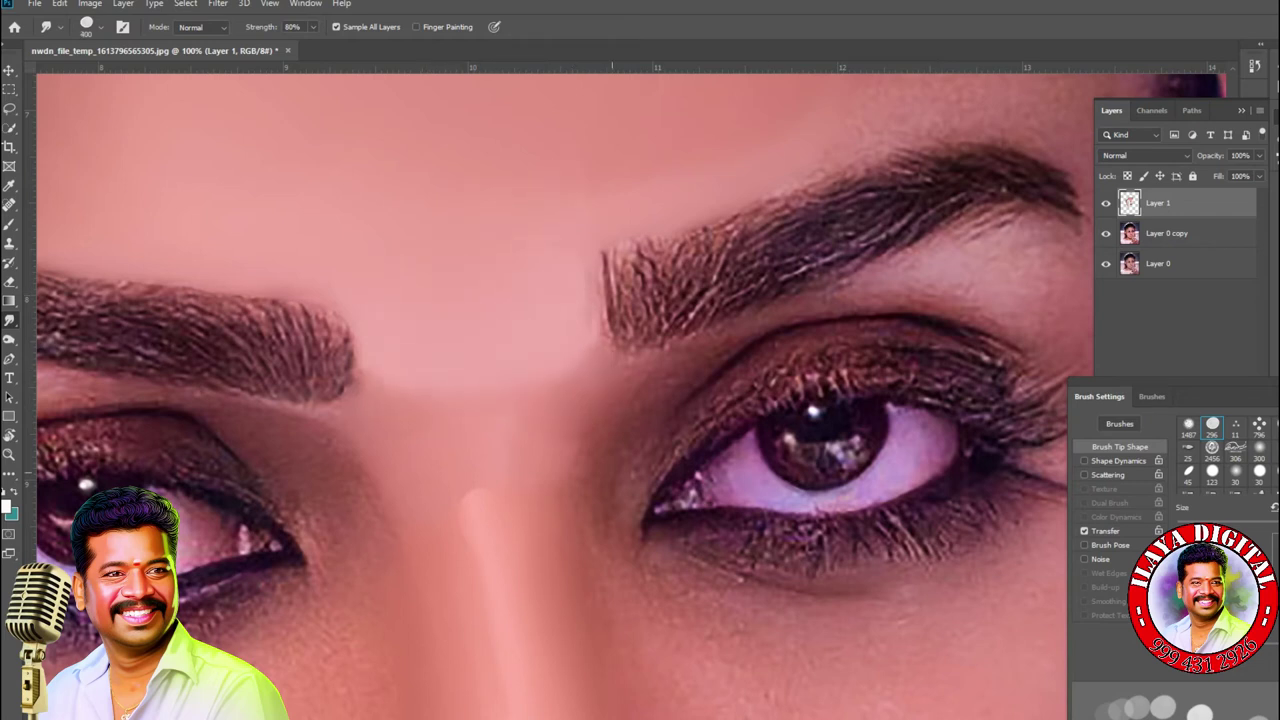
# - Smudge the right side of the forehead above the right eyebrow up to the hairline with a 250 px brush
pyautogui.hotkey('ctrl', '-')
pyautogui.scroll(3, 560, 400)
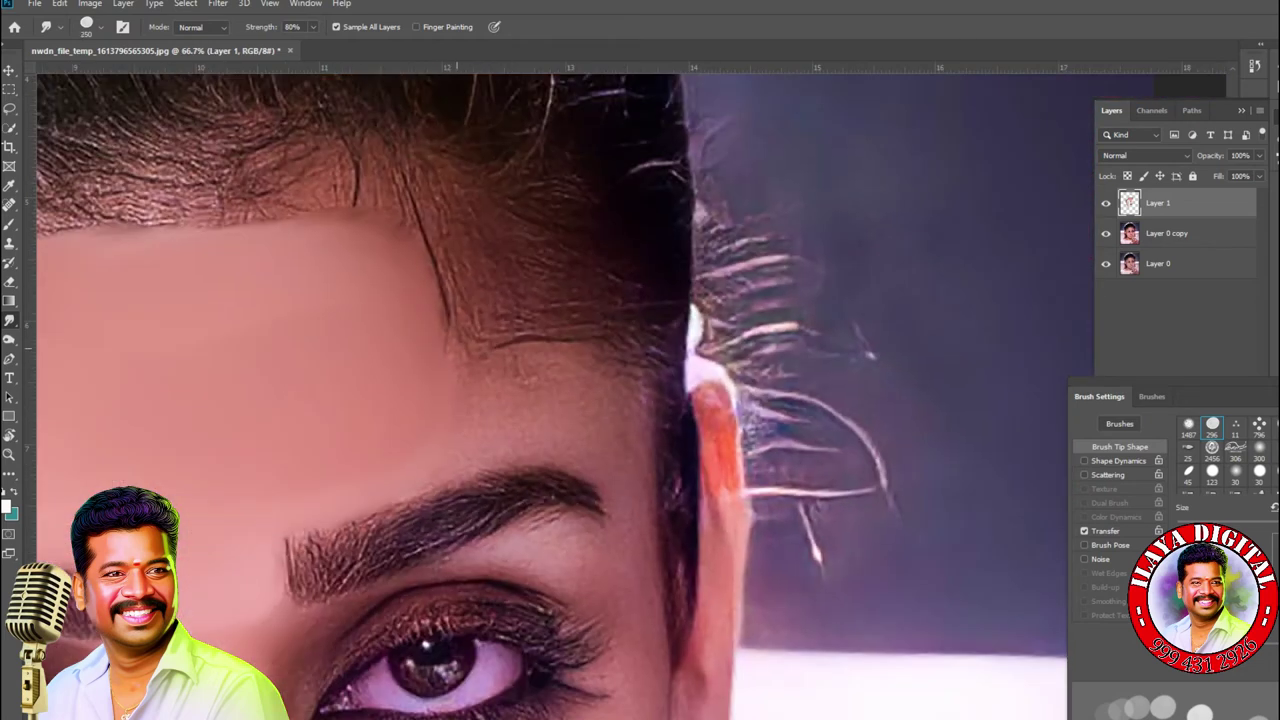
pyautogui.moveTo(490, 365)
pyautogui.mouseDown()
pyautogui.moveTo(590, 358)
pyautogui.moveTo(572, 430)
pyautogui.moveTo(468, 370)
pyautogui.moveTo(445, 486)
pyautogui.mouseUp()
pyautogui.moveTo(431, 230)
pyautogui.mouseDown()
pyautogui.moveTo(500, 340)
pyautogui.moveTo(460, 250)
pyautogui.moveTo(300, 190)
pyautogui.moveTo(353, 200)
pyautogui.moveTo(180, 205)
pyautogui.moveTo(290, 195)
pyautogui.moveTo(354, 240)
pyautogui.mouseUp()
# - Blend the upper forehead along the hairline and its right side with a 600 px smudge brush
pyautogui.press(']')
pyautogui.press(']')
pyautogui.press(']')
pyautogui.press(']')
pyautogui.hscroll(-5, 437, 215)
pyautogui.moveTo(446, 240); pyautogui.dragTo(690, 180)
pyautogui.moveTo(496, 212)
pyautogui.mouseDown()
pyautogui.moveTo(428, 255)
pyautogui.moveTo(400, 232)
pyautogui.mouseUp()
pyautogui.moveTo(500, 212); pyautogui.dragTo(782, 165)
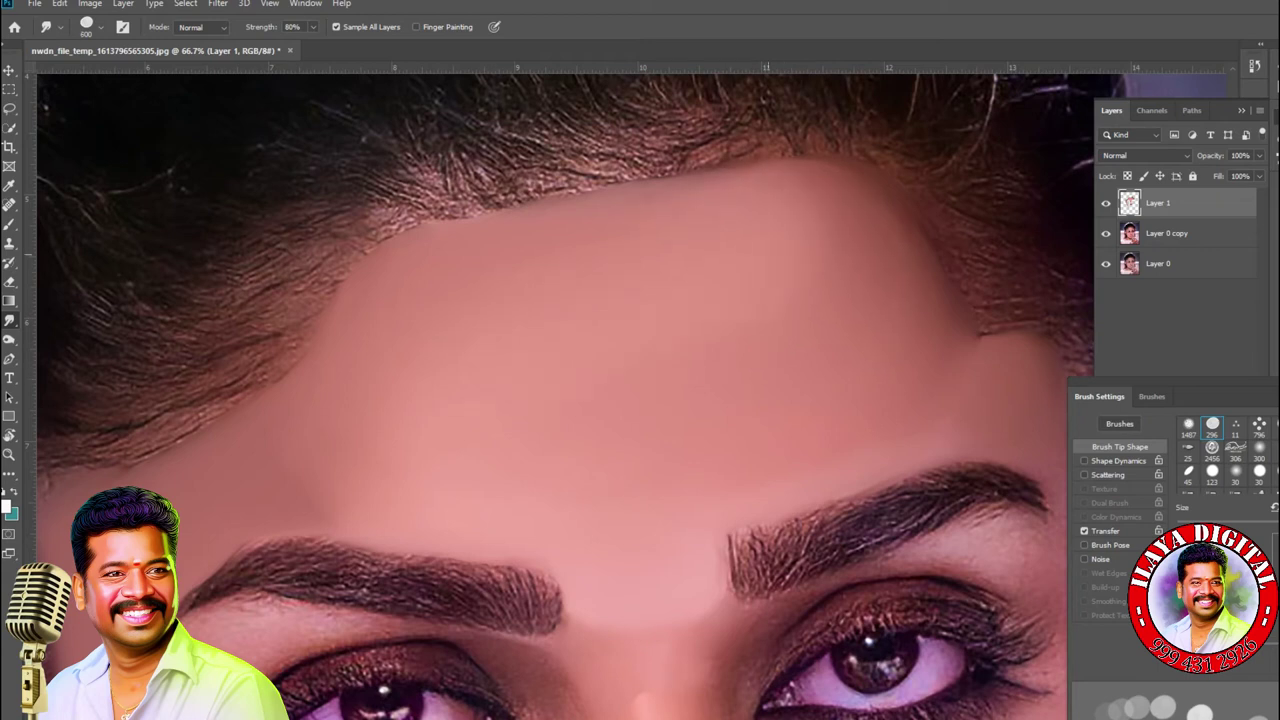
pyautogui.press(']')
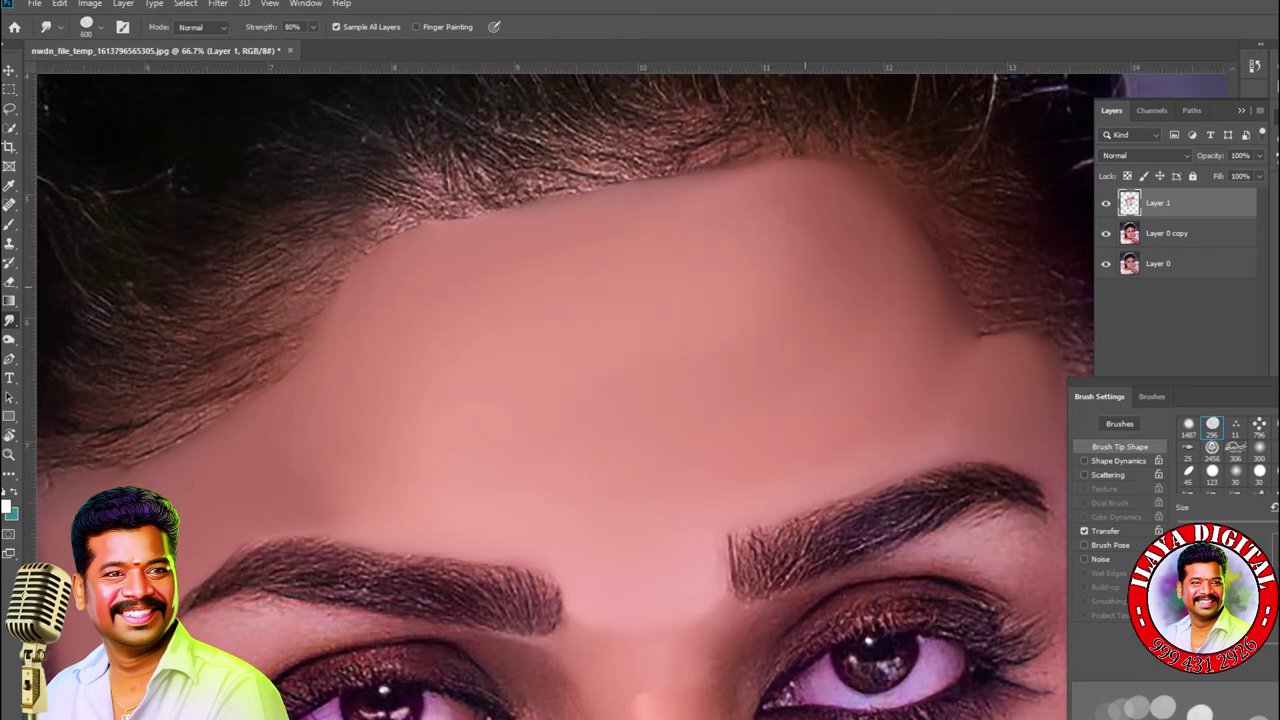
pyautogui.moveTo(857, 245); pyautogui.dragTo(790, 215)
pyautogui.moveTo(780, 300); pyautogui.dragTo(490, 235)
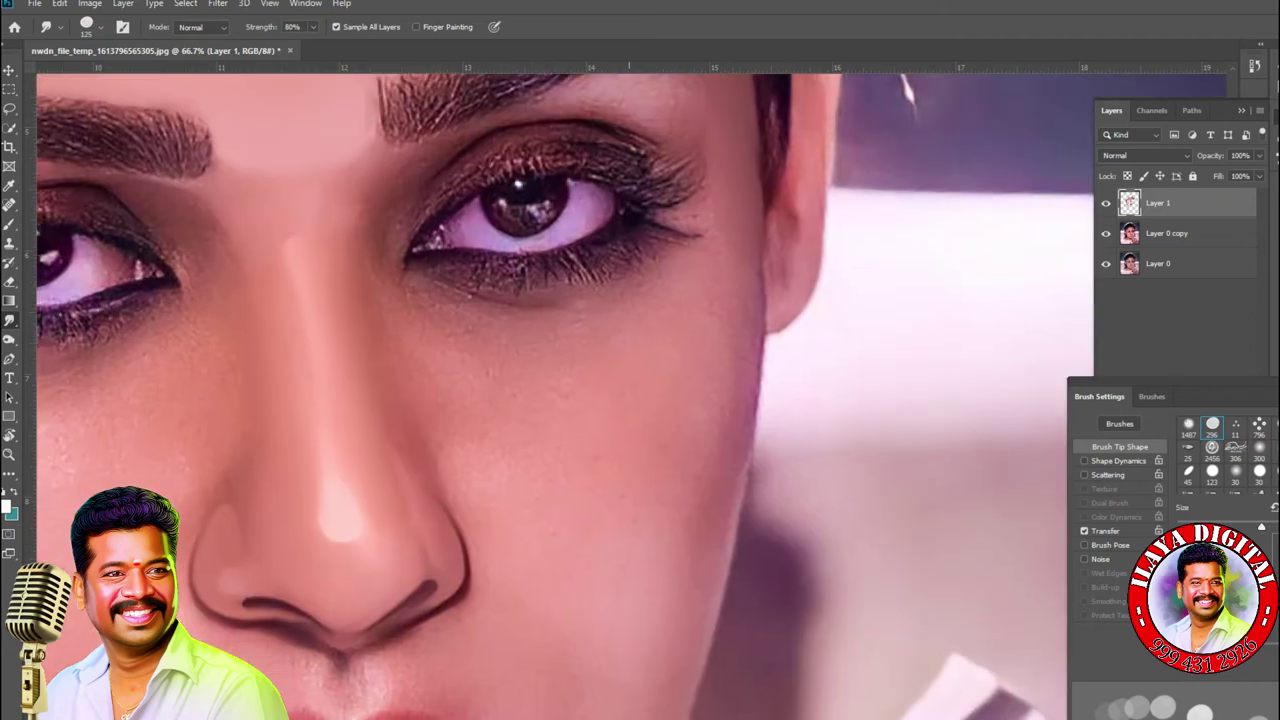
# - Smudge the outer edge of the right cheek, from beside the eye down the face contour, using a 125–200 px brush
pyautogui.moveTo(529, 600); pyautogui.dragTo(716, 220)
pyautogui.hotkey('ctrl', '+')
pyautogui.scroll(-3, 714, 434)
pyautogui.scroll(3, 606, 511)
pyautogui.press(']')
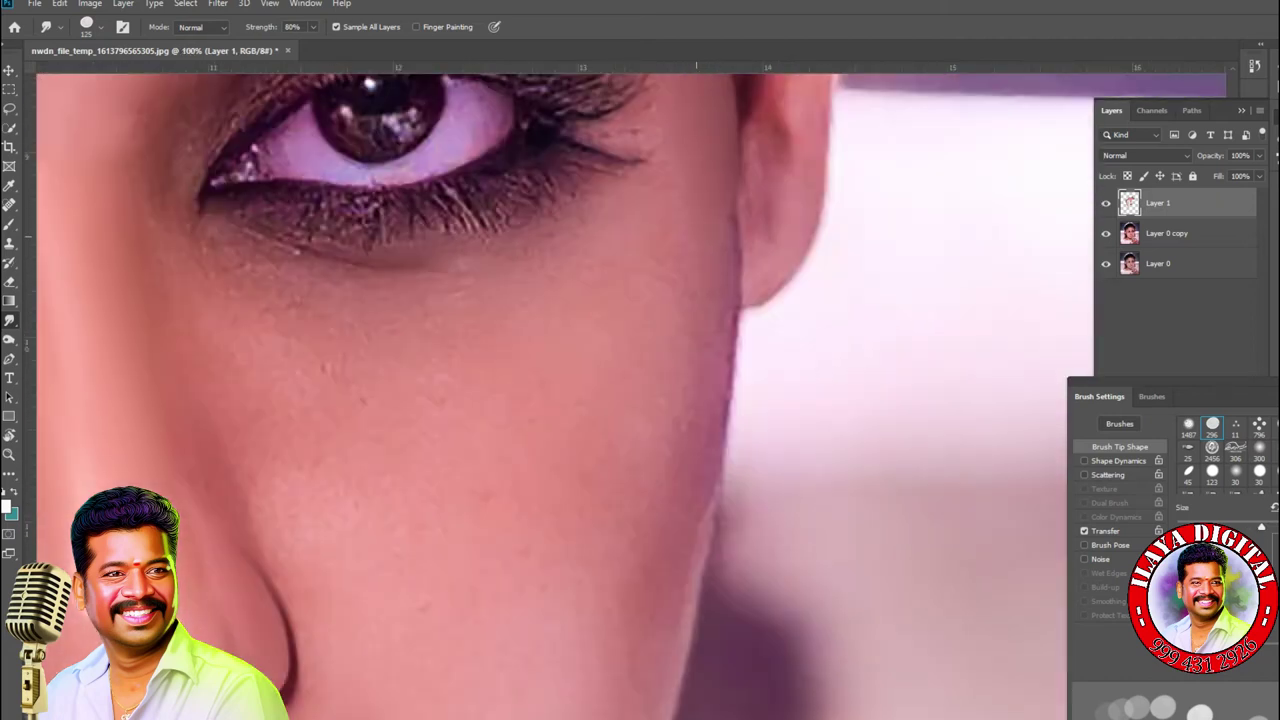
pyautogui.press(']')
pyautogui.press('[')
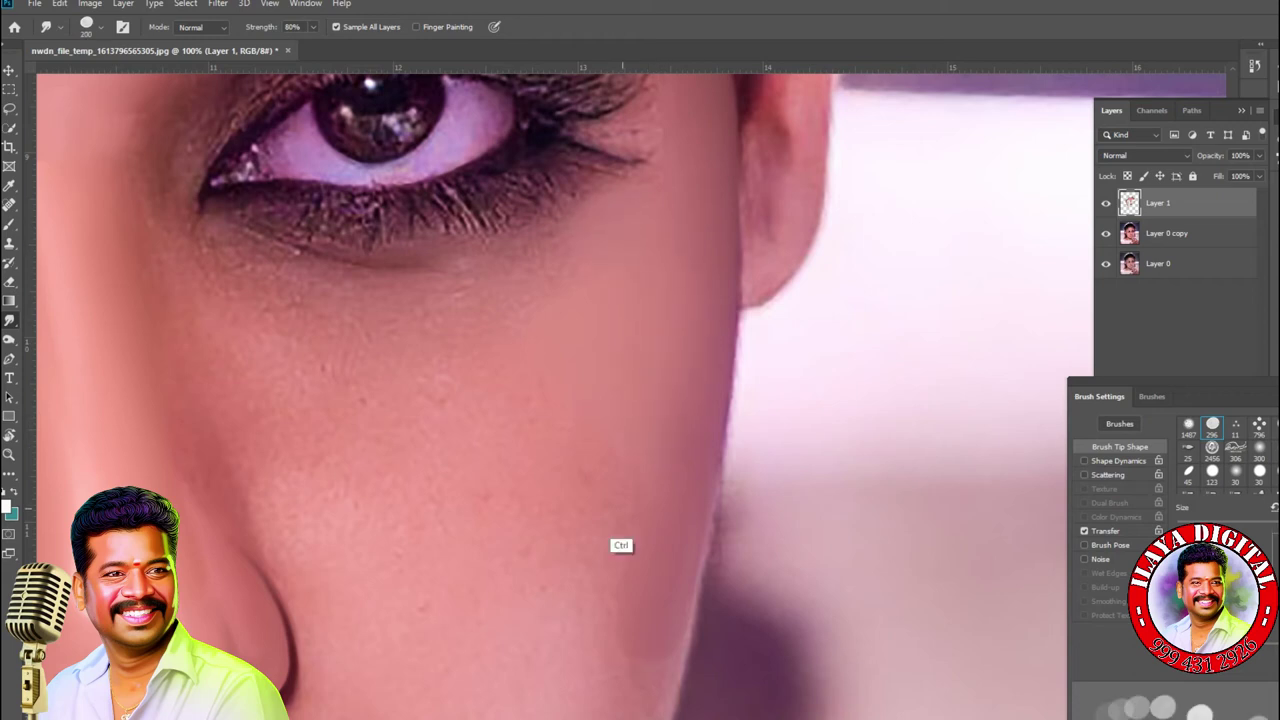
# - Smudge the skin between the right eyebrow and the upper eyelid out toward the temple, enlarging the brush from 60 to 150 px
pyautogui.press('r')
pyautogui.hotkey('ctrl', '+')
pyautogui.press('Escape')
pyautogui.hotkey('ctrl', '-')
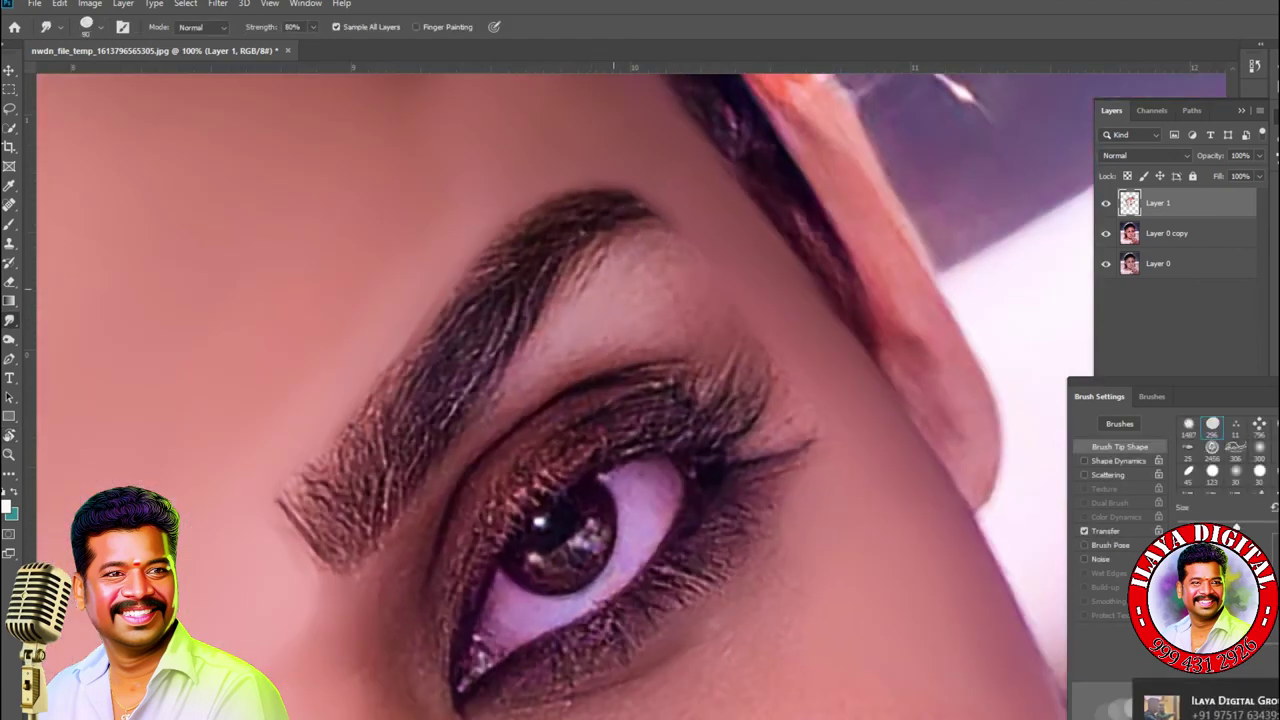
pyautogui.moveTo(548, 330); pyautogui.dragTo(575, 395)
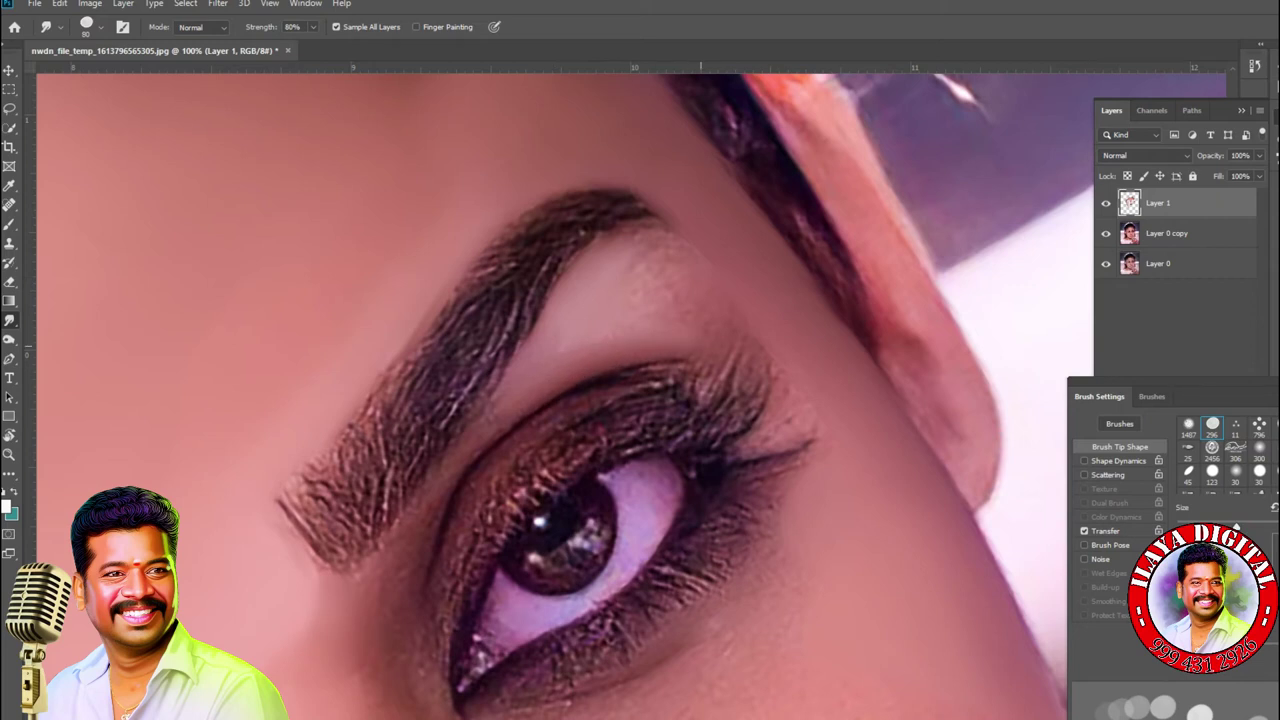
pyautogui.press(']')
pyautogui.press(']')
pyautogui.moveTo(605, 255); pyautogui.dragTo(655, 232)
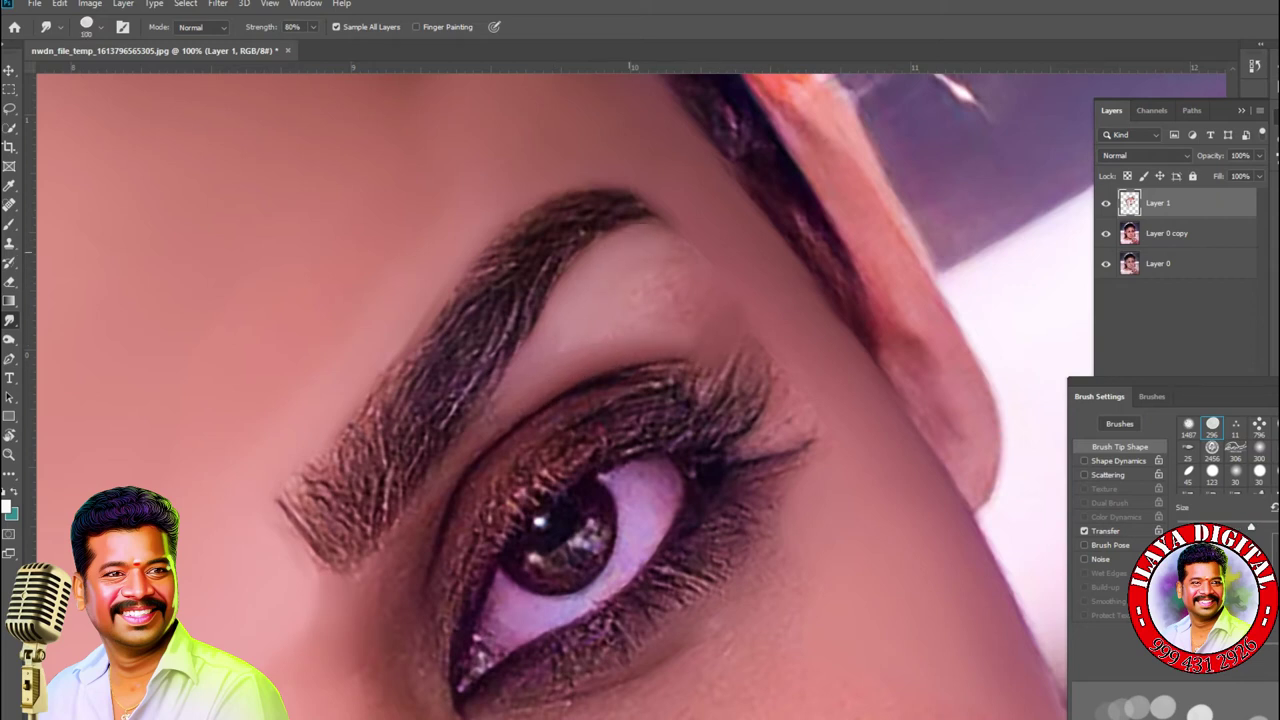
pyautogui.press(']')
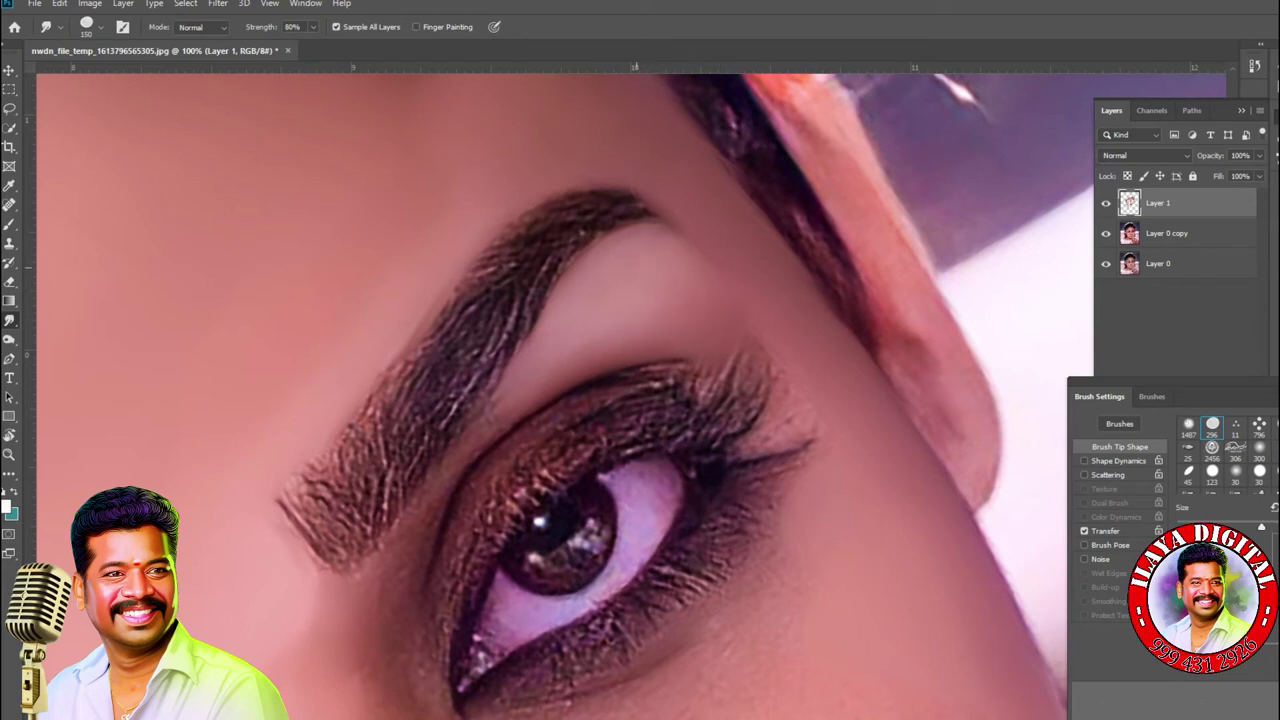
pyautogui.hotkey('ctrl', '+')
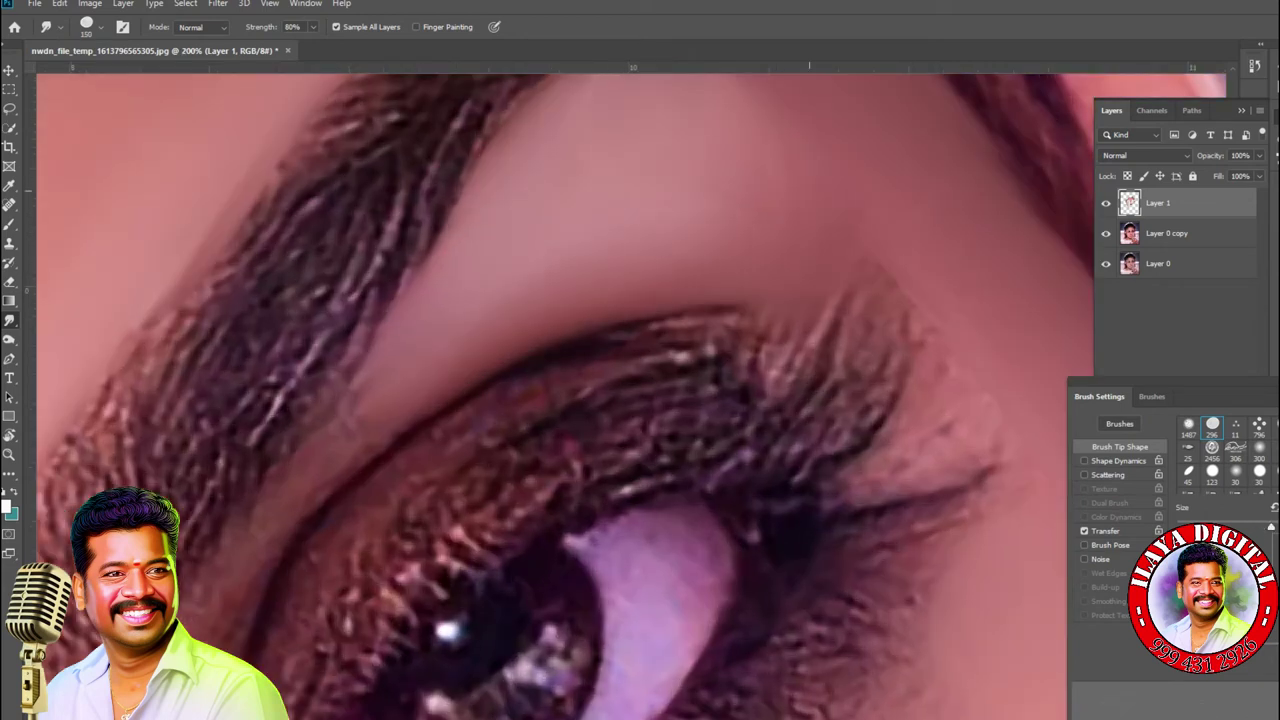
pyautogui.scroll(3, 565, 393)
pyautogui.press(']')
pyautogui.press(']')
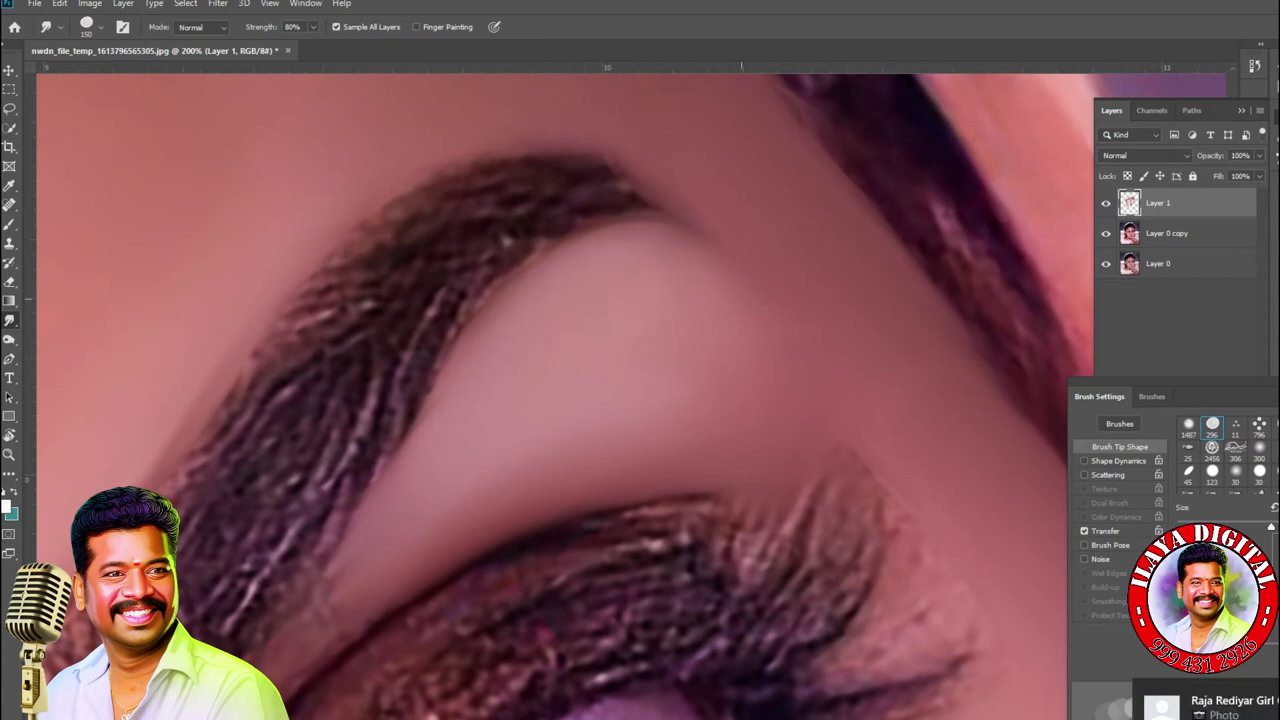
# - Smudge the skin beneath the inner end of the right eyebrow along its lower edge with a 70 px brush
pyautogui.scroll(-3, 898, 400)
pyautogui.hscroll(2, 898, 400)
pyautogui.scroll(-3, 898, 400)
pyautogui.hscroll(-3, 898, 400)
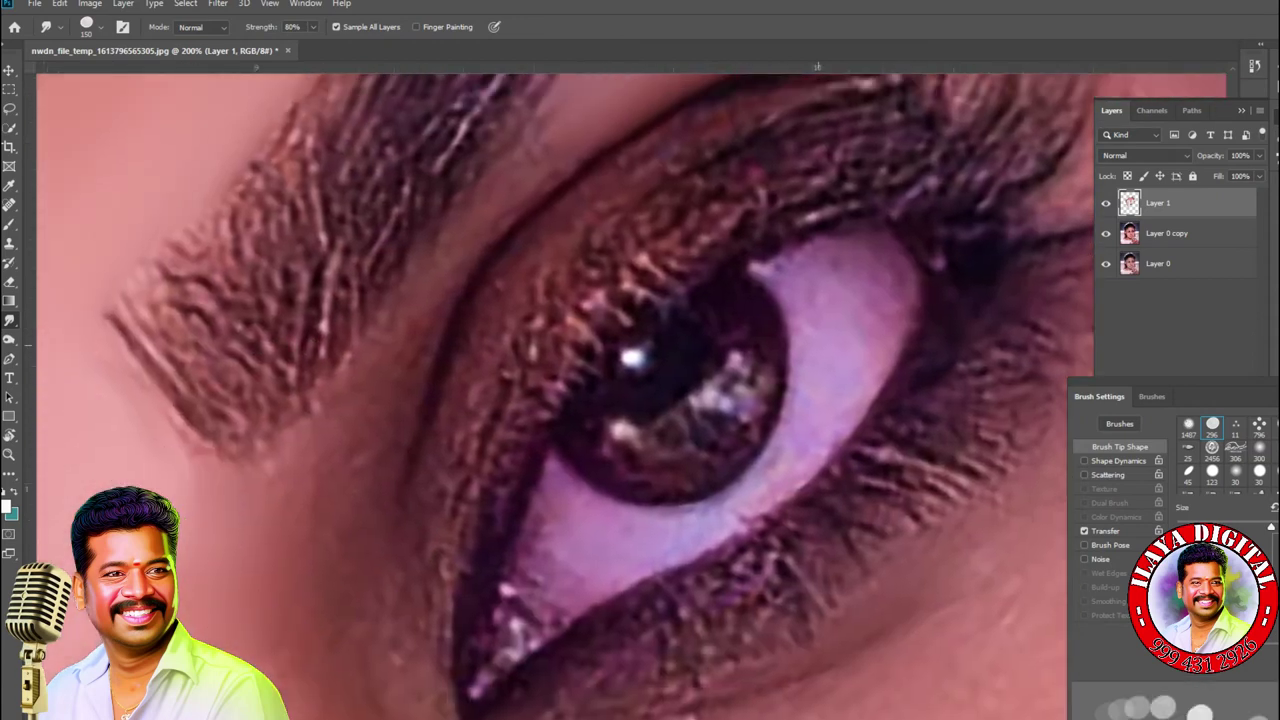
pyautogui.hscroll(-1, 614, 400)
pyautogui.press(']')
pyautogui.press(']')
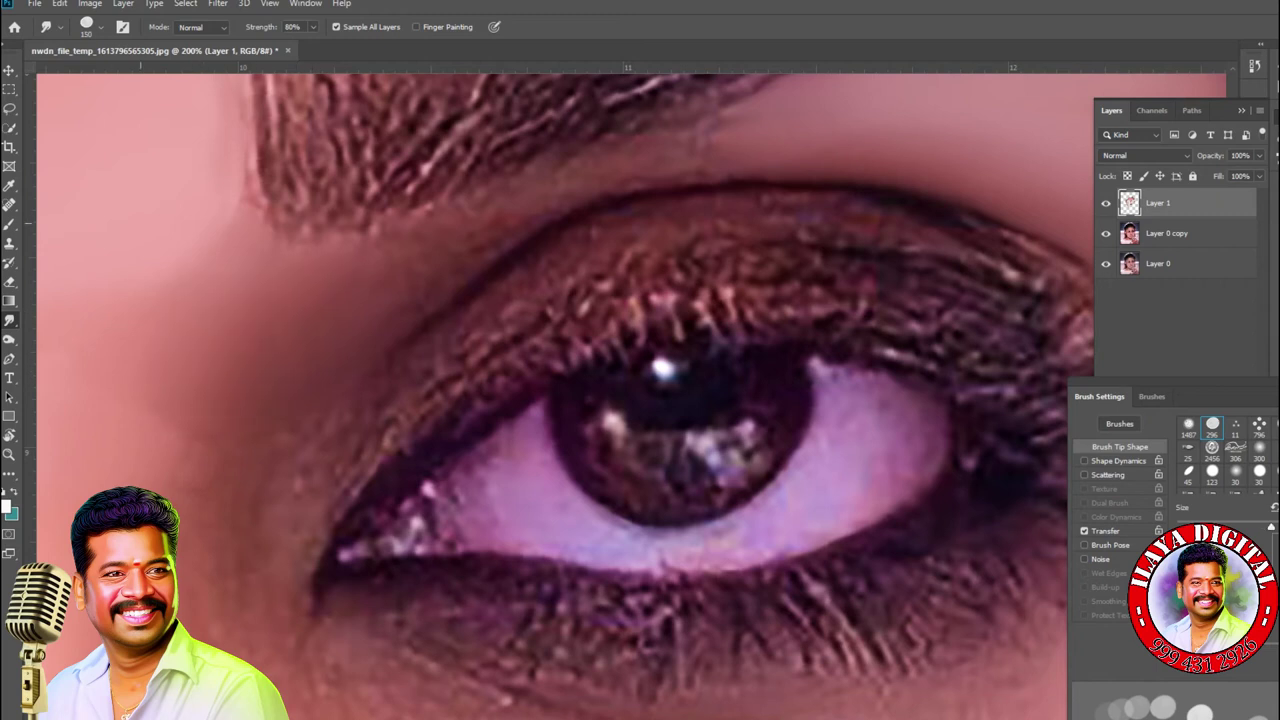
pyautogui.press('[')
pyautogui.press('[')
pyautogui.press('[')
pyautogui.press('[')
pyautogui.press('[')
pyautogui.moveTo(362, 225)
pyautogui.mouseDown()
pyautogui.moveTo(514, 168)
pyautogui.moveTo(705, 112)
pyautogui.moveTo(726, 118)
pyautogui.mouseUp()
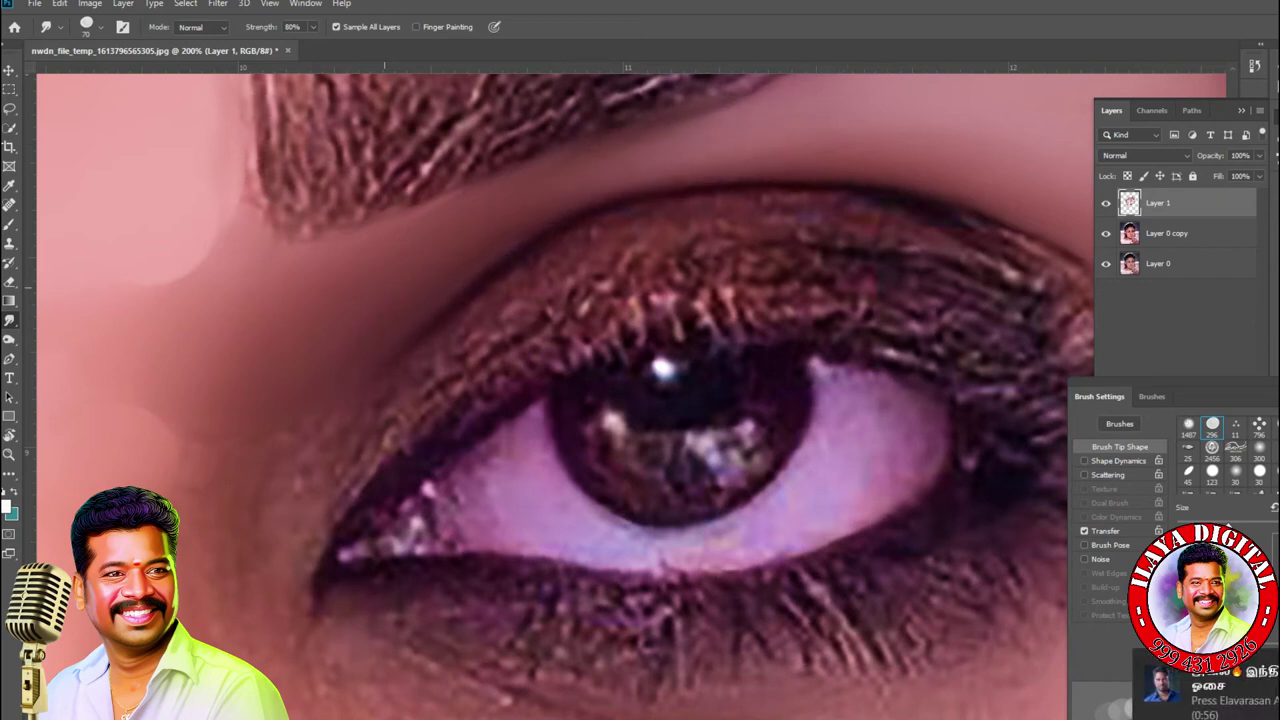
# - Blend the inner half of the right upper eyelid and its crease down to the inner eye corner with a 50 px brush
pyautogui.press(']')
pyautogui.press(']')
pyautogui.press(']')
pyautogui.press('[')
pyautogui.press('[')
pyautogui.press('[')
pyautogui.moveTo(414, 352); pyautogui.dragTo(335, 435)
pyautogui.moveTo(505, 335)
pyautogui.mouseDown()
pyautogui.moveTo(445, 395)
pyautogui.moveTo(340, 455)
pyautogui.moveTo(314, 455)
pyautogui.mouseUp()
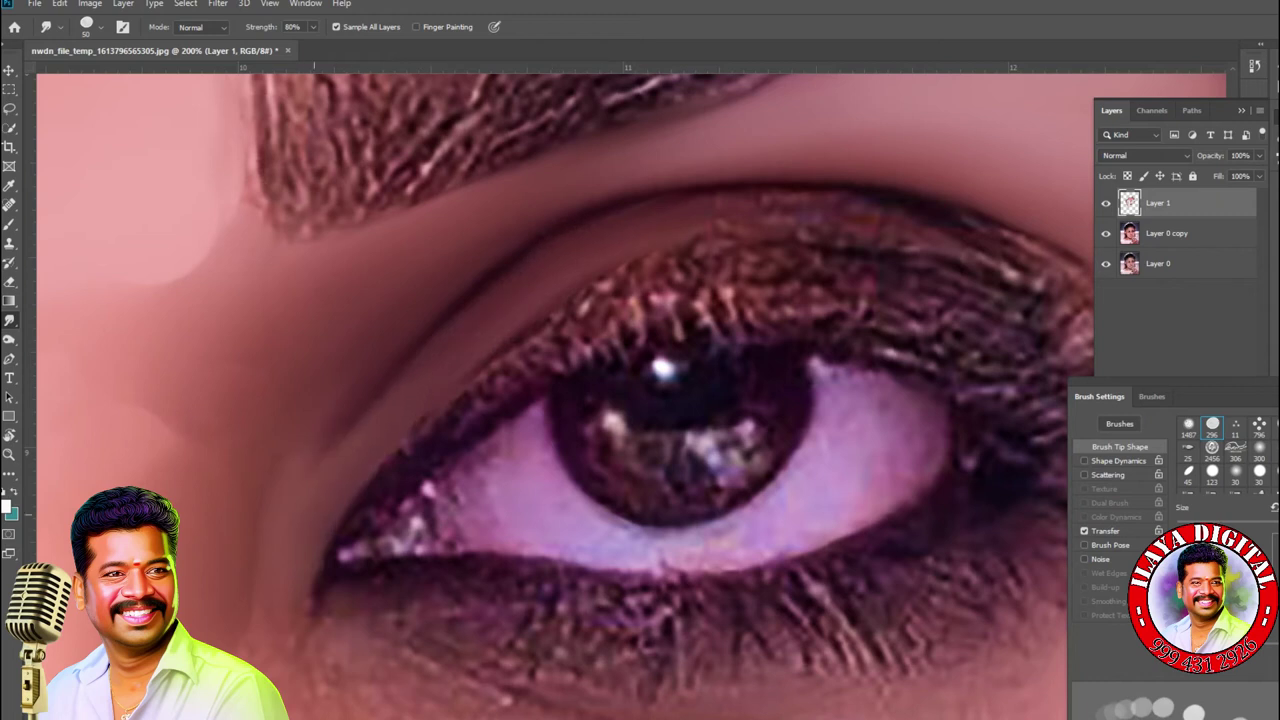
# - Smudge the band of the right upper eyelid between crease and lashes outward along the crease line
pyautogui.moveTo(680, 245)
pyautogui.mouseDown()
pyautogui.moveTo(810, 235)
pyautogui.moveTo(850, 212)
pyautogui.mouseUp()
pyautogui.moveTo(630, 270)
pyautogui.mouseDown()
pyautogui.moveTo(600, 288)
pyautogui.moveTo(777, 244)
pyautogui.mouseUp()
pyautogui.moveTo(864, 200); pyautogui.dragTo(1030, 265)
# - Smudge the skin around the right eye's outer lashes, shaping them into tapered strands and blending the gaps with a brush up to 60 px
pyautogui.hscroll(5, 640, 400)
pyautogui.moveTo(610, 300); pyautogui.dragTo(600, 350)
pyautogui.moveTo(600, 295); pyautogui.dragTo(531, 245)
pyautogui.moveTo(590, 355); pyautogui.dragTo(700, 315)
pyautogui.moveTo(600, 400); pyautogui.dragTo(715, 385)
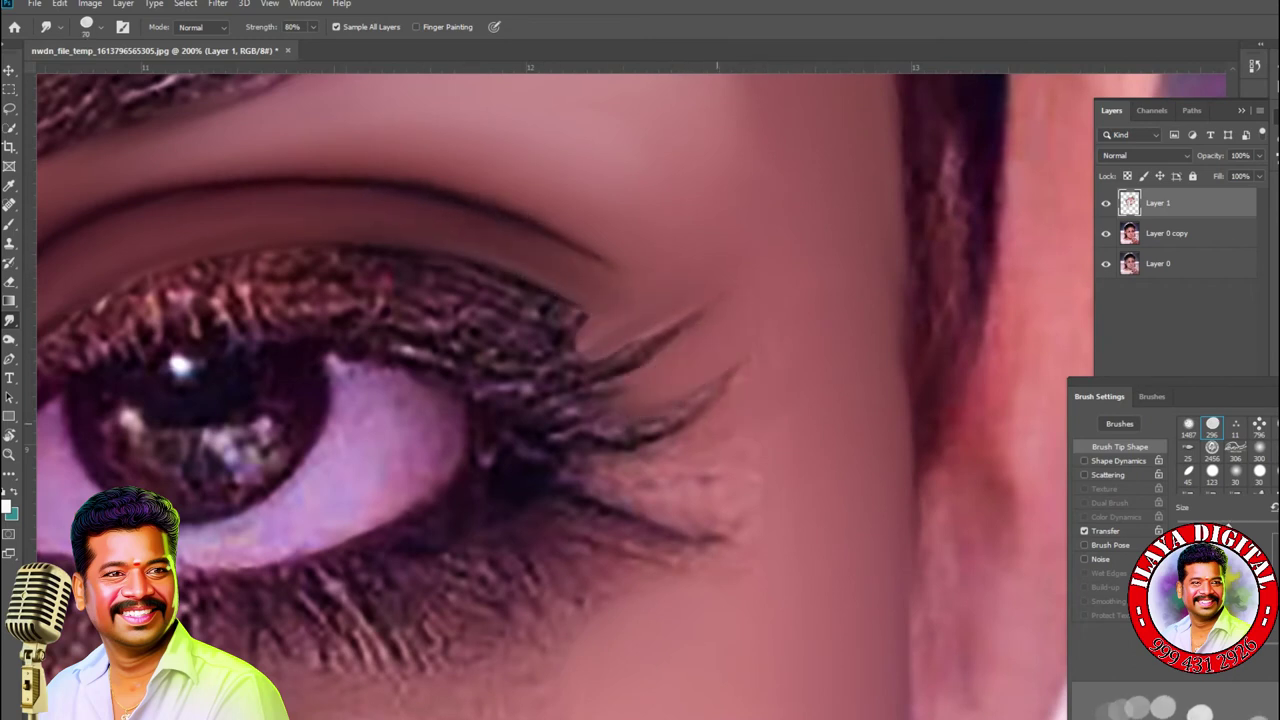
pyautogui.press(']')
pyautogui.press(']')
pyautogui.press(']')
pyautogui.press(']')
pyautogui.press(']')
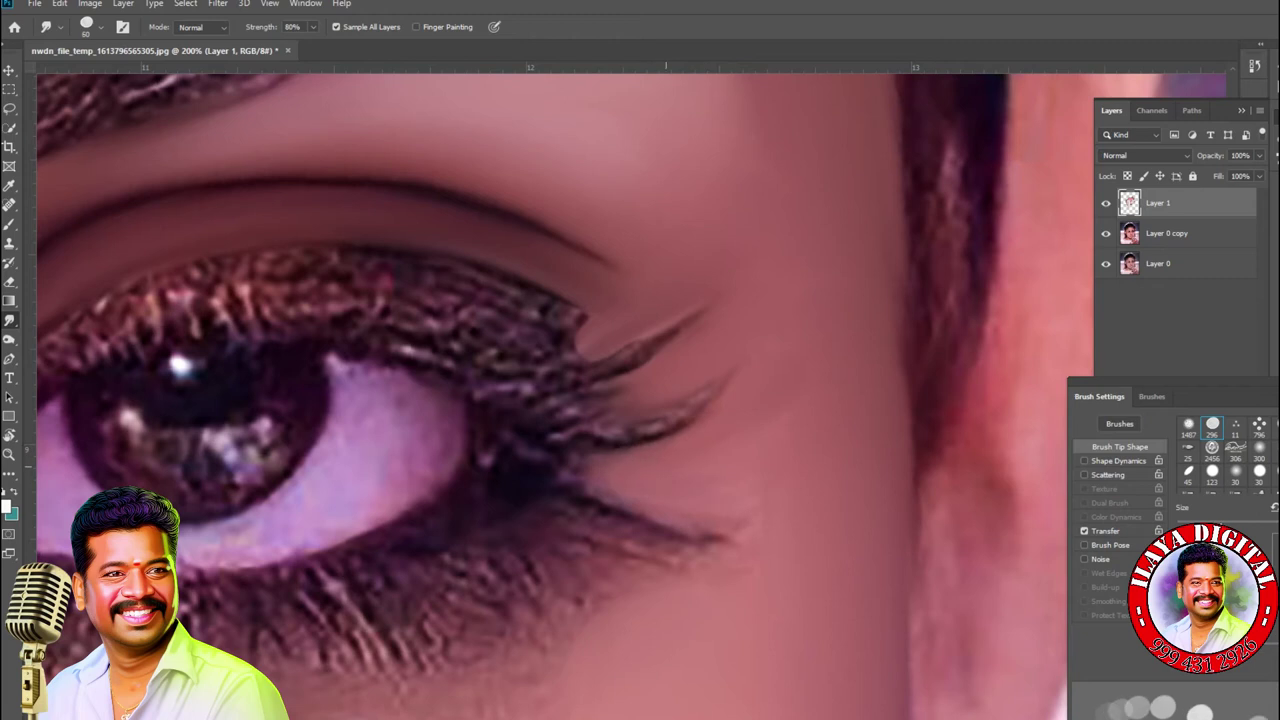
# - Smudge the skin directly below the right eye's lower lashes from the outer to the inner corner with a 100 px brush
pyautogui.scroll(-3, 530, 400)
pyautogui.hscroll(-2, 530, 400)
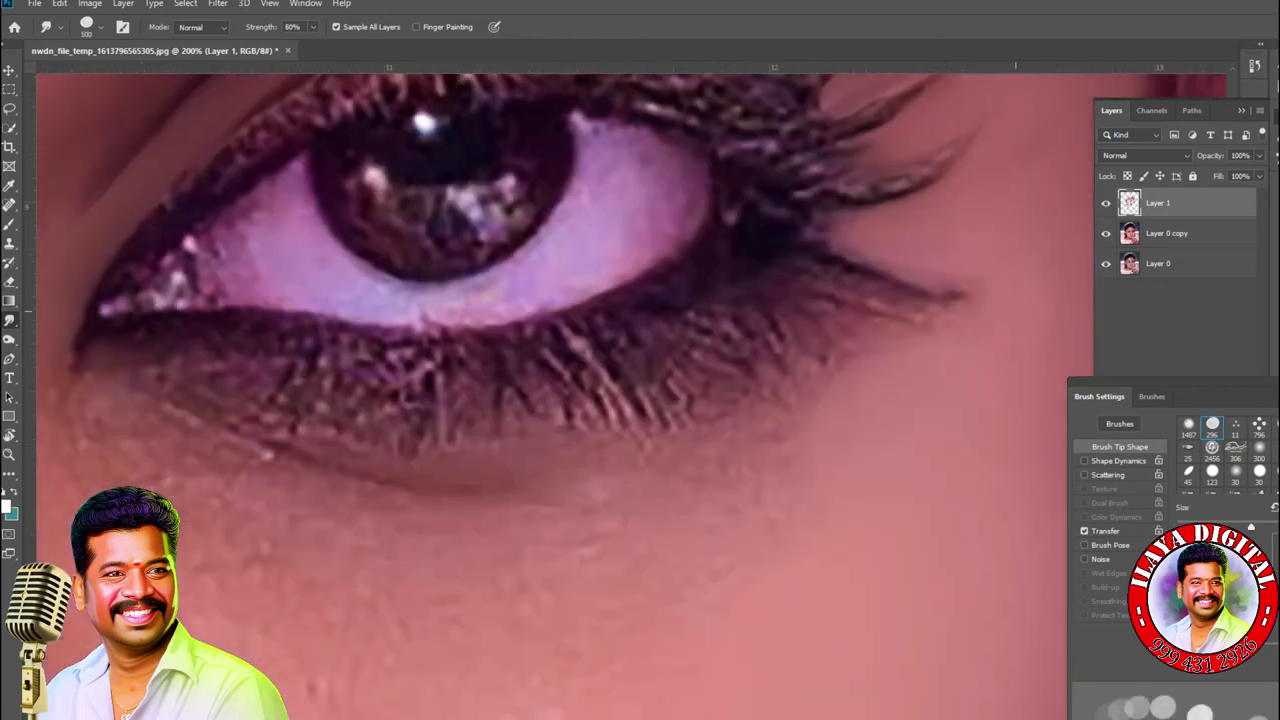
pyautogui.hscroll(-2, 530, 400)
pyautogui.moveTo(690, 418)
pyautogui.mouseDown()
pyautogui.moveTo(840, 414)
pyautogui.moveTo(680, 455)
pyautogui.moveTo(800, 420)
pyautogui.moveTo(580, 432)
pyautogui.moveTo(722, 420)
pyautogui.moveTo(545, 360)
pyautogui.mouseUp()
pyautogui.press(']')
pyautogui.moveTo(545, 360)
pyautogui.mouseDown()
pyautogui.moveTo(910, 360)
pyautogui.moveTo(420, 350)
pyautogui.moveTo(340, 300)
pyautogui.mouseUp()
pyautogui.press('[')
pyautogui.moveTo(345, 250)
pyautogui.mouseDown()
pyautogui.moveTo(290, 320)
pyautogui.moveTo(340, 378)
pyautogui.mouseUp()
pyautogui.press(']')
pyautogui.press(']')
pyautogui.press(']')
pyautogui.press(']')
pyautogui.press(']')
pyautogui.press(']')
pyautogui.press(']')
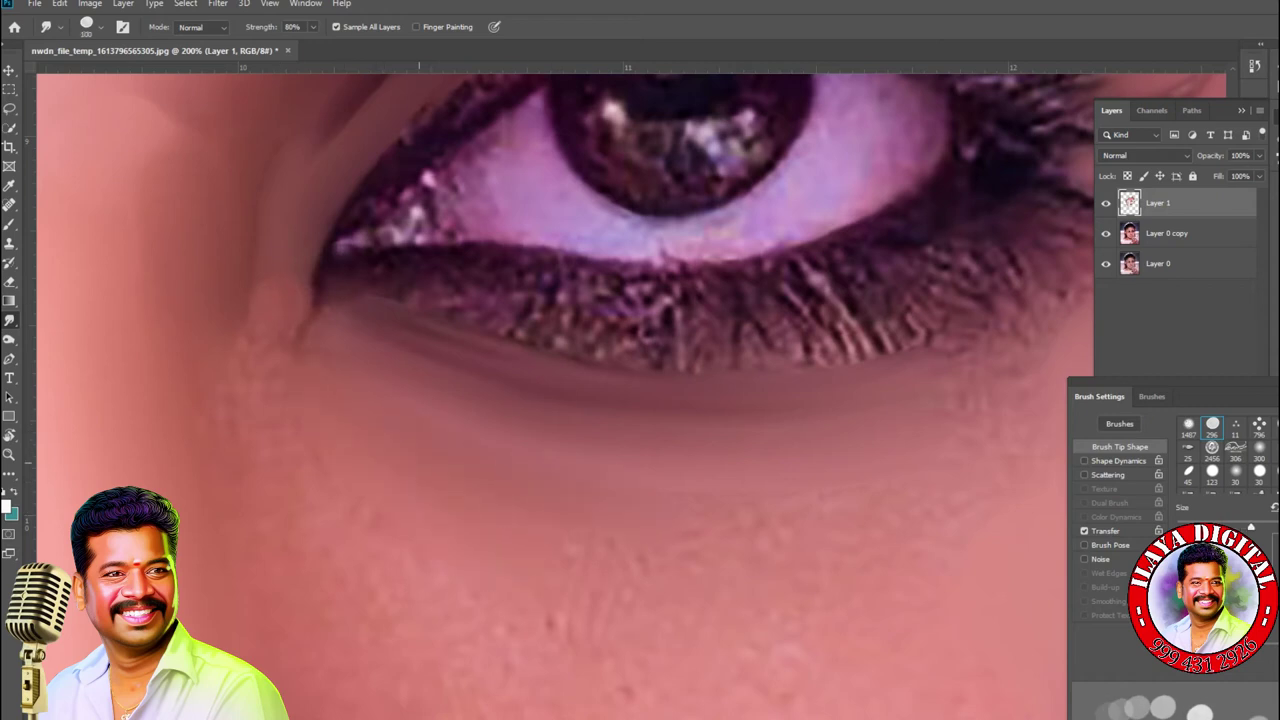
# - Blend the upper right cheek beneath the eye and beside the nose bridge with a 100 px brush
pyautogui.moveTo(600, 540); pyautogui.dragTo(705, 570)
pyautogui.press('[')
pyautogui.press('[')
pyautogui.hotkey('ctrl', '-')
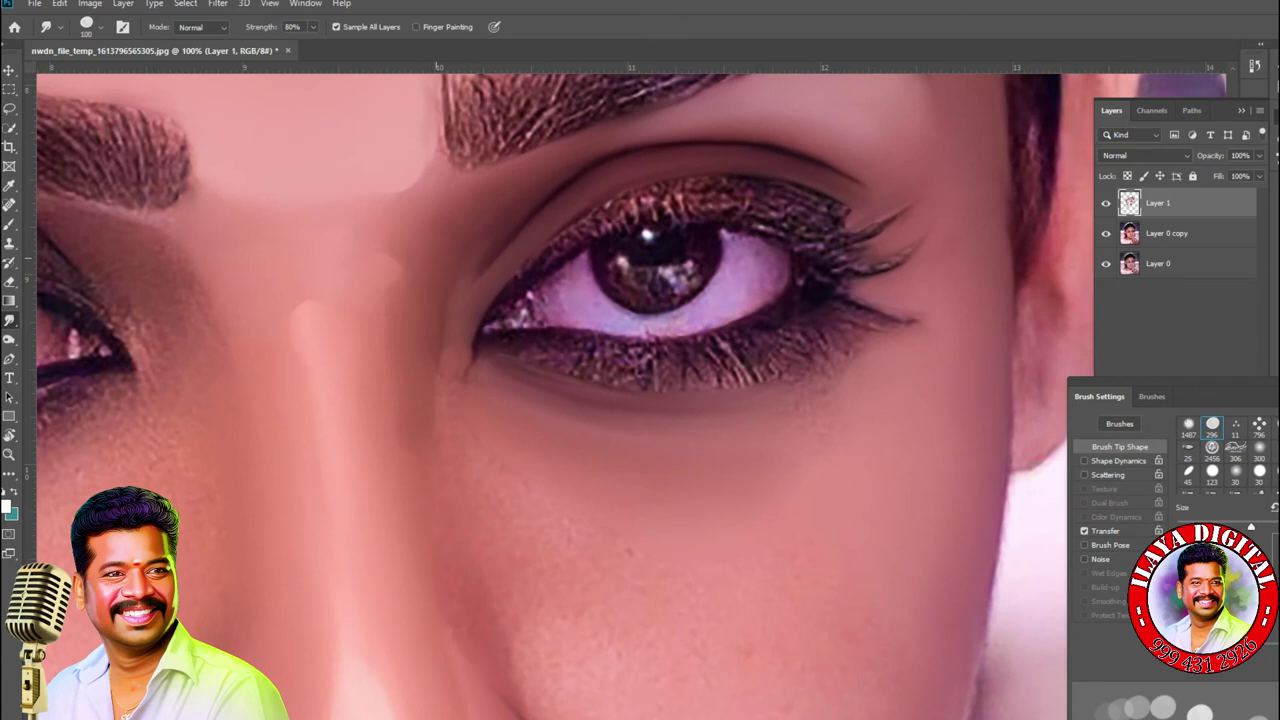
pyautogui.press(']')
pyautogui.press('[')
pyautogui.press('[')
pyautogui.press(']')
pyautogui.press(']')
pyautogui.press(']')
pyautogui.press(']')
pyautogui.press('[')
pyautogui.press('[')
pyautogui.press('[')
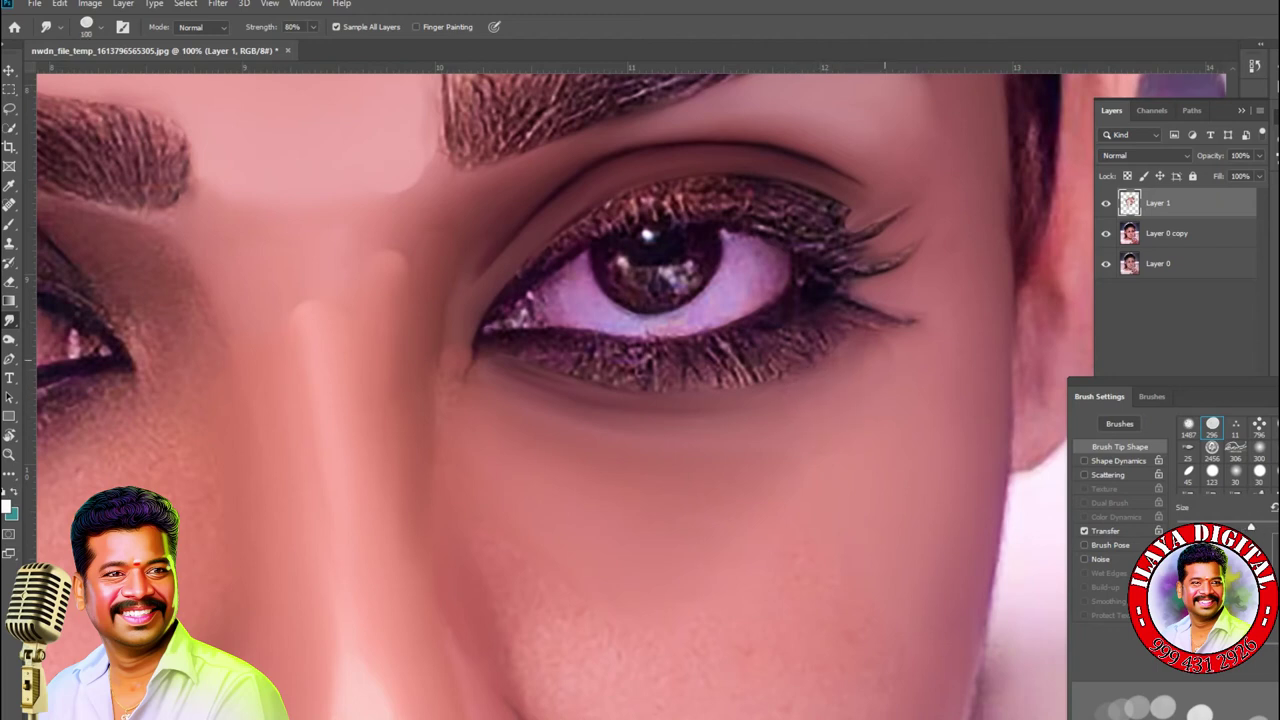
# - Smooth the right cheek from the side of the nose out to the face contour with a 400–600 px smudge brush
pyautogui.scroll(-5, 560, 400)
pyautogui.press(']')
pyautogui.press(']')
pyautogui.press(']')
pyautogui.press(']')
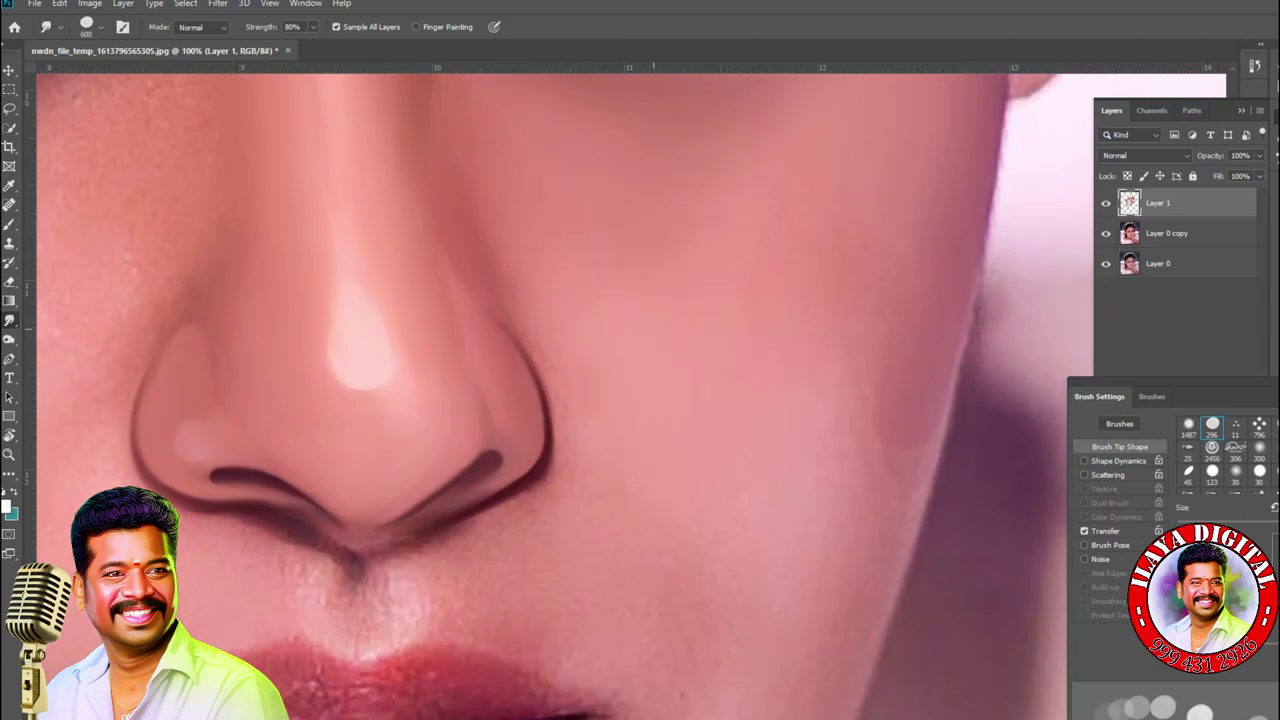
pyautogui.press(']')
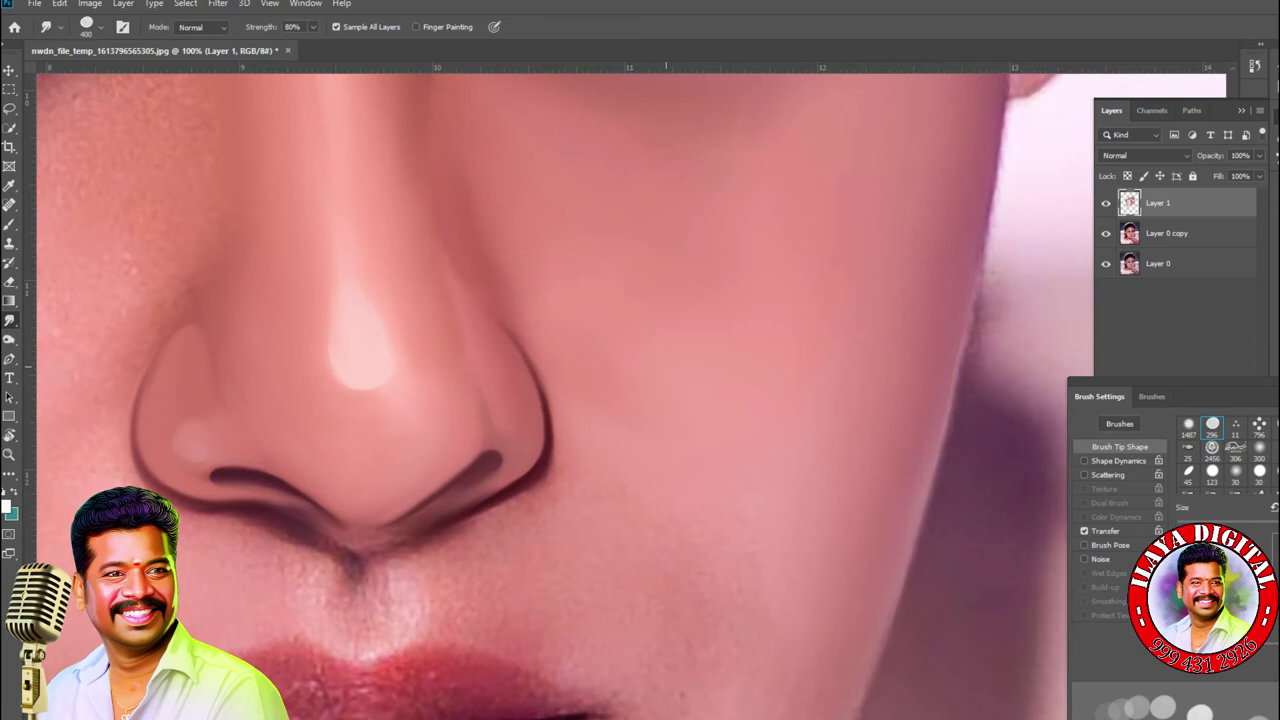
pyautogui.press(']')
pyautogui.press(']')
pyautogui.press(']')
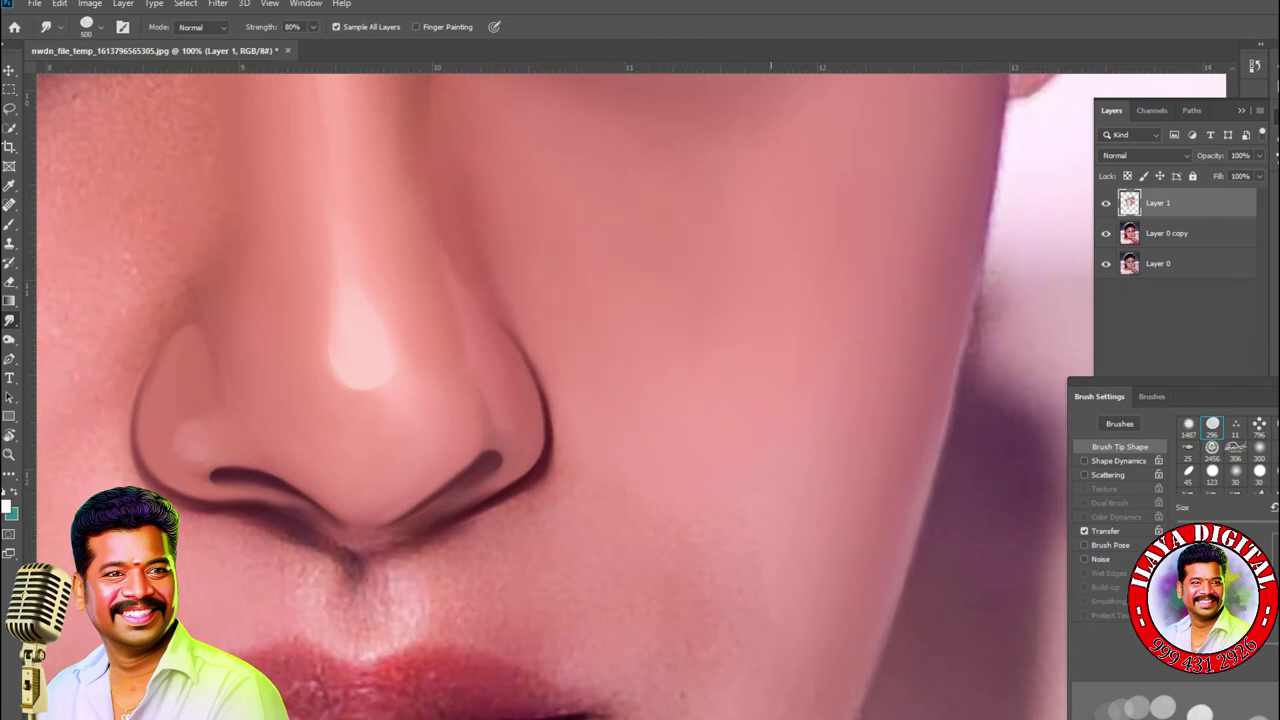
# - Smudge the skin at the right eye's inner corner and blend it down the side of the nose
pyautogui.scroll(5, 623, 400)
pyautogui.moveTo(680, 420); pyautogui.dragTo(786, 510)
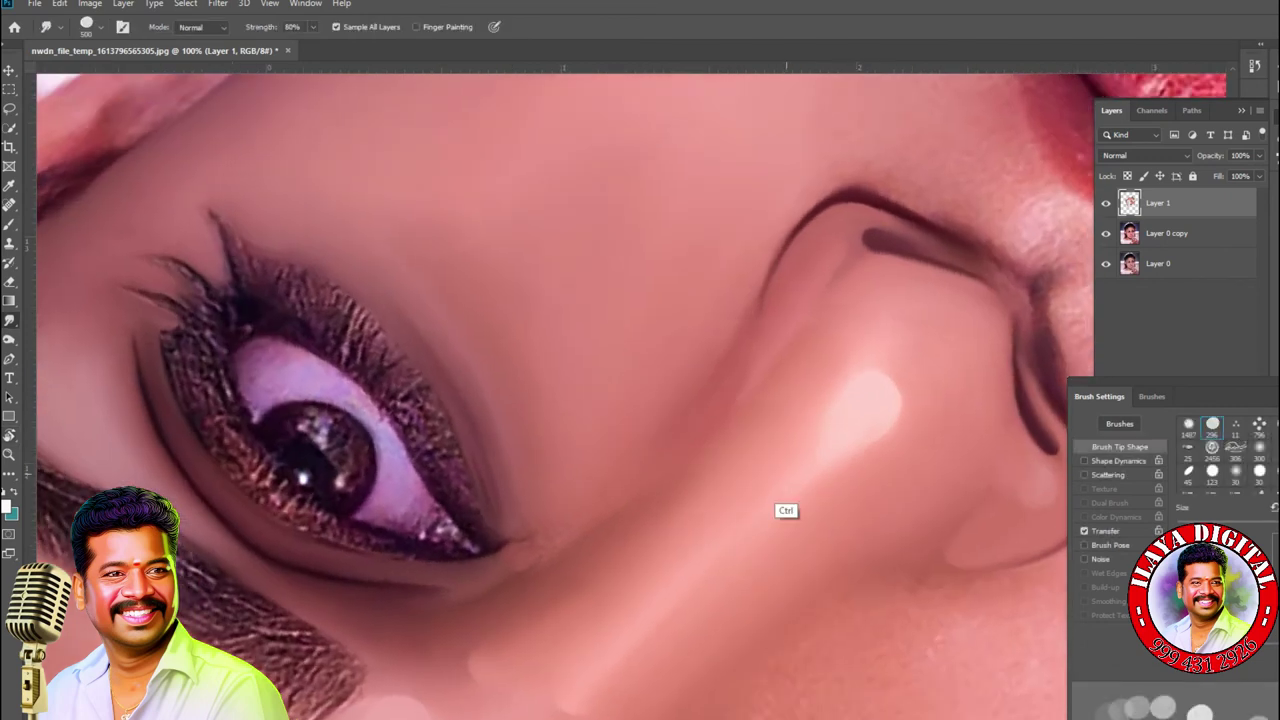
pyautogui.scroll(3, 786, 510)
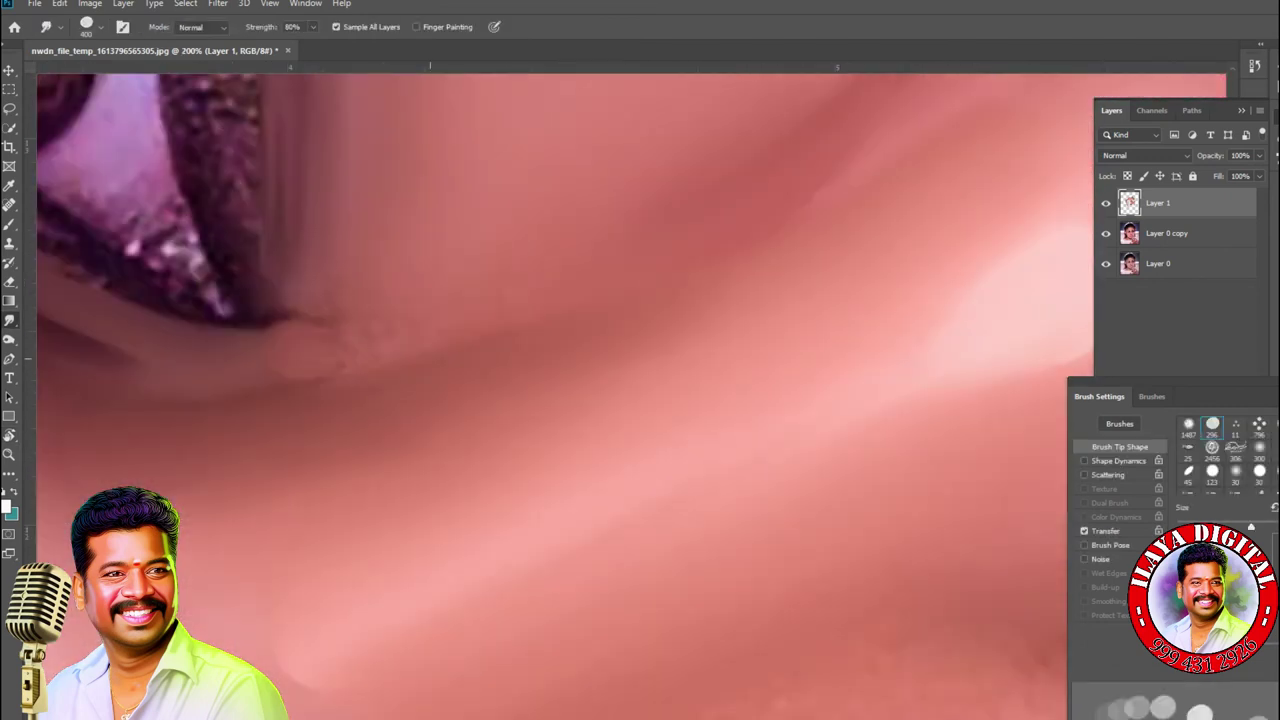
pyautogui.moveTo(430, 330); pyautogui.dragTo(498, 340)
pyautogui.hscroll(3, 391, 394)
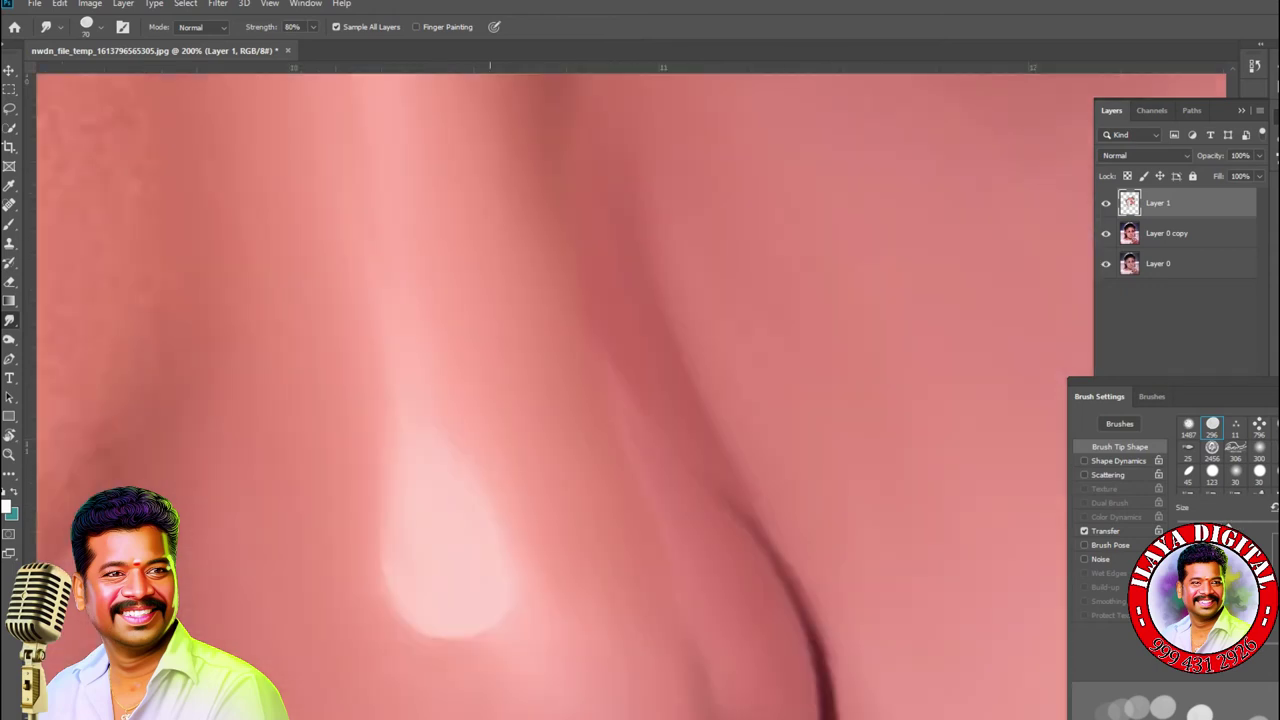
pyautogui.scroll(-3, 560, 400)
pyautogui.press(']')
pyautogui.press(']')
pyautogui.press(']')
pyautogui.press(']')
pyautogui.press(']')
pyautogui.press(']')
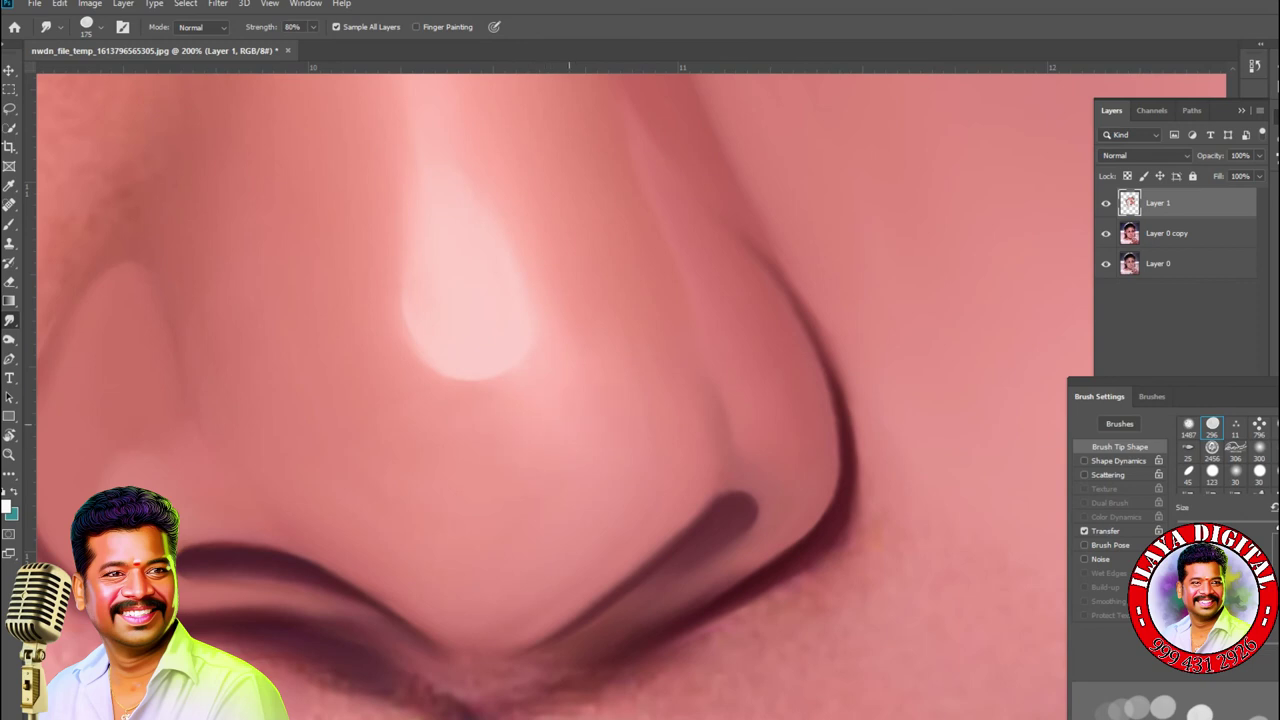
# - Smudge the cheek skin along the outer edge of the left nostril with a 90 px brush
pyautogui.hotkey('ctrl', '-')
pyautogui.hotkey('ctrl', '-')
pyautogui.hotkey('ctrl', '-')
pyautogui.hotkey('ctrl', '-')
pyautogui.hotkey('ctrl', '+')
pyautogui.hotkey('ctrl', '+')
pyautogui.hotkey('ctrl', '+')
pyautogui.hotkey('ctrl', '+')
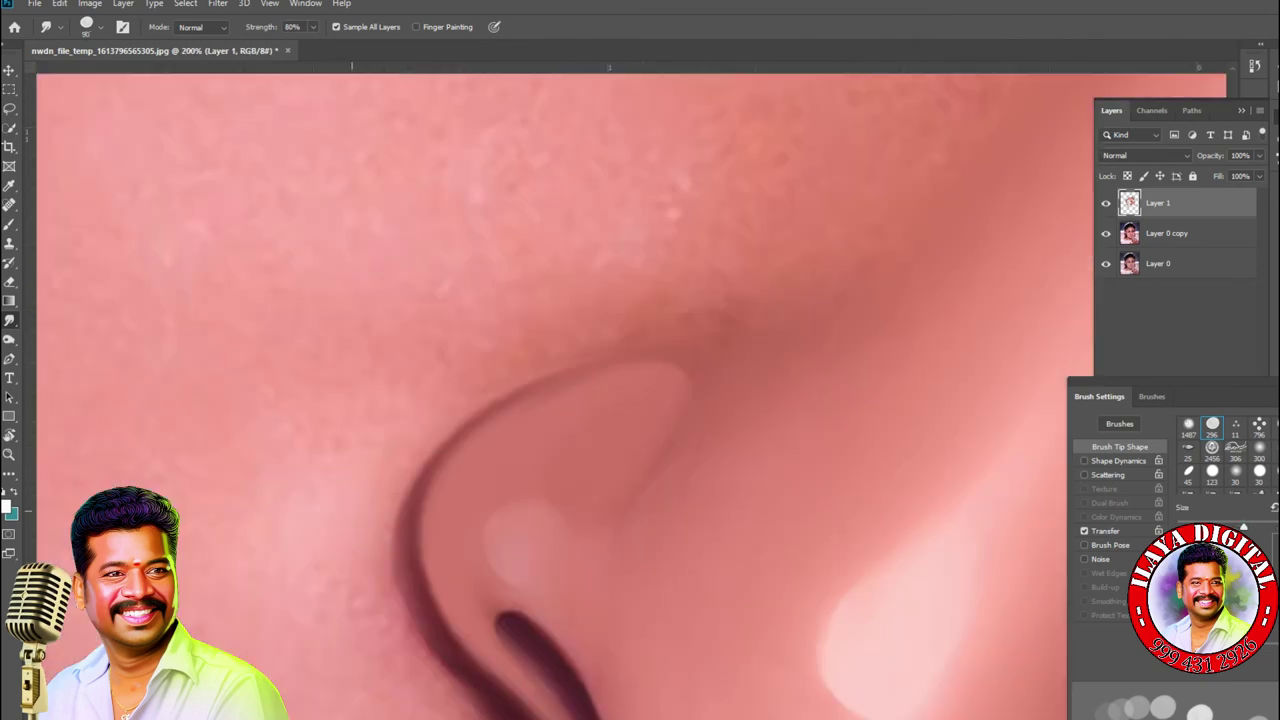
pyautogui.moveTo(361, 540); pyautogui.dragTo(385, 690)
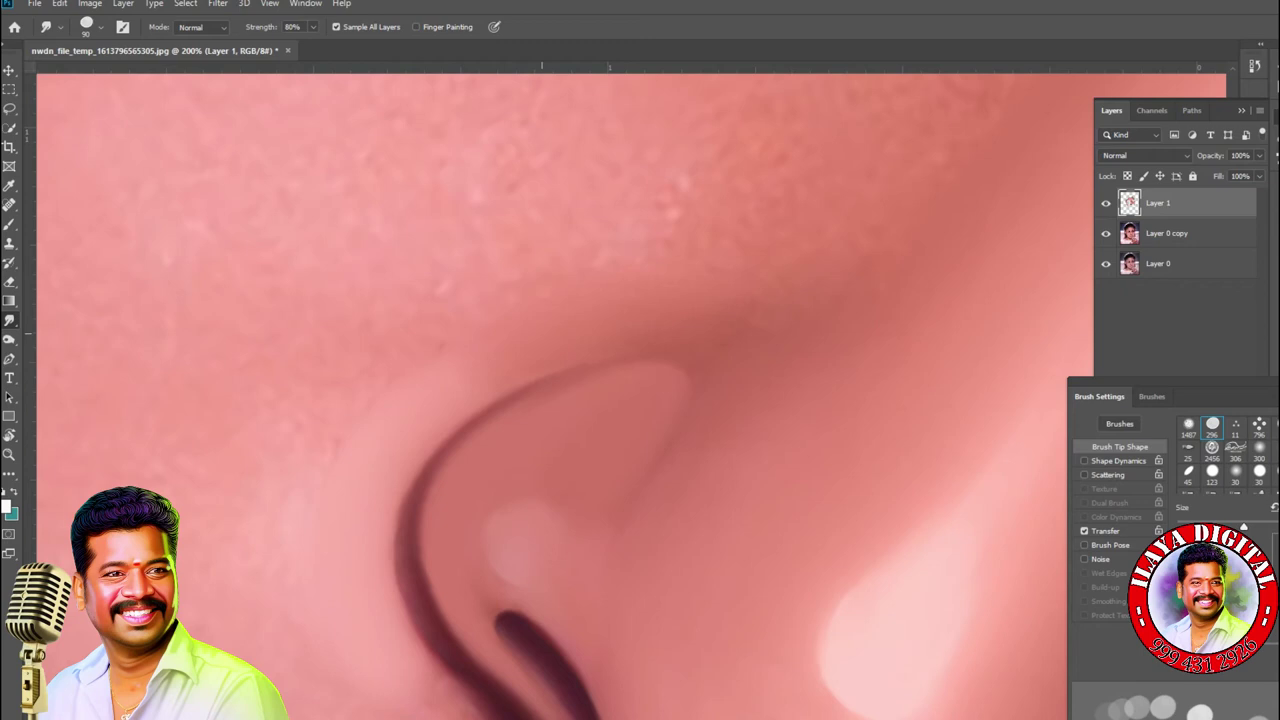
# - Blend the left cheek area above and beside the nostril with a 125 px smudge brush
pyautogui.press(']')
pyautogui.press(']')
pyautogui.press(']')
pyautogui.press(']')
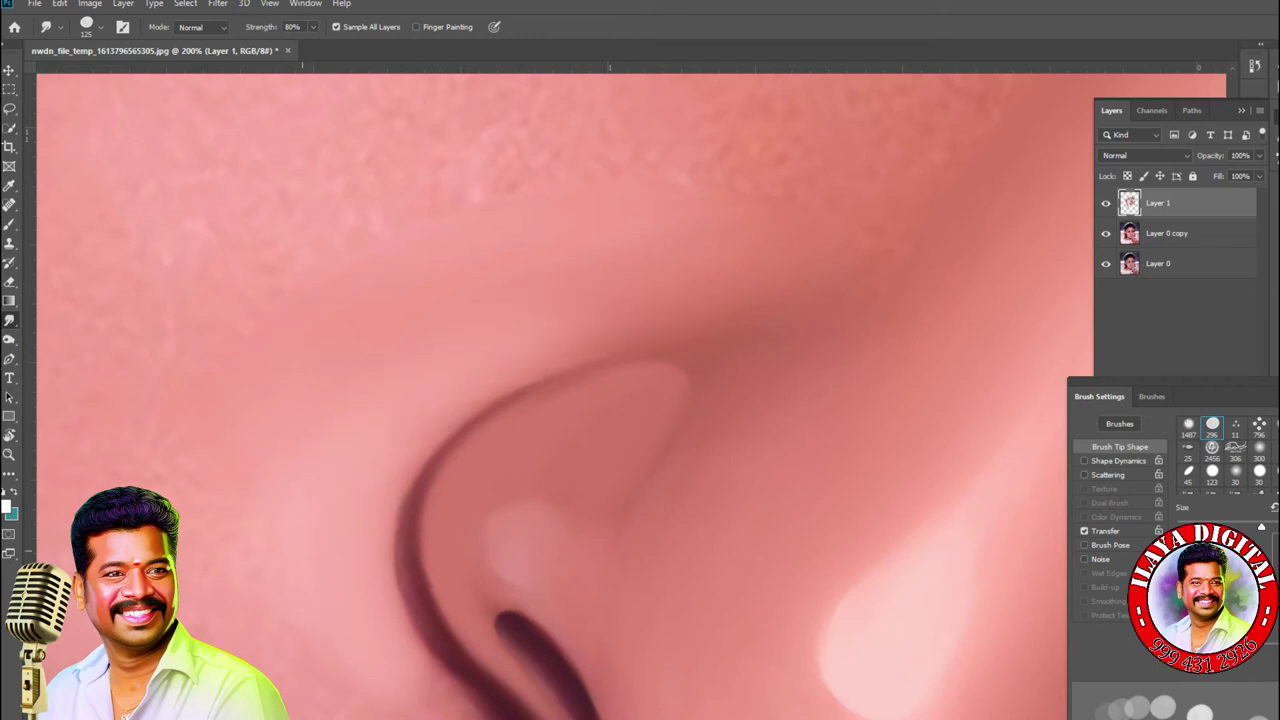
# - Smooth the outer left cheek between the mouth corner, face contour and temple with a 250–500 px smudge brush
pyautogui.hotkey('ctrl', '-')
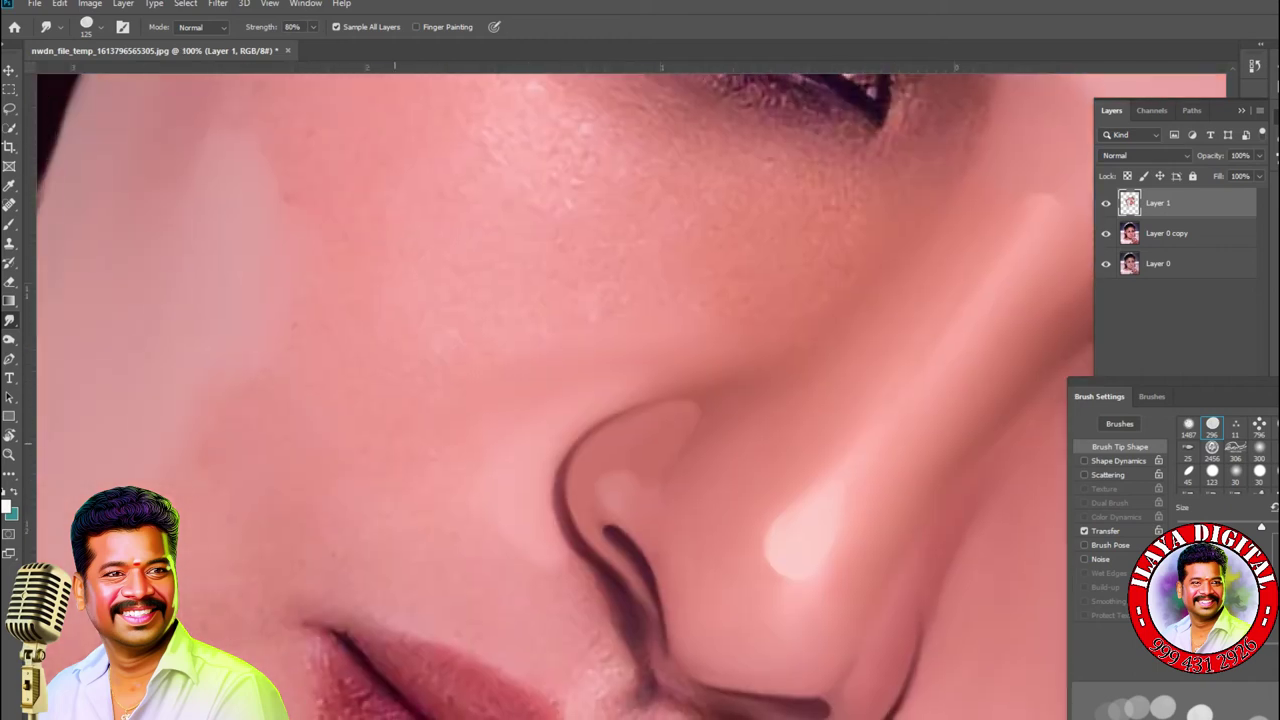
pyautogui.press('[')
pyautogui.press('[')
pyautogui.press('[')
pyautogui.press('[')
pyautogui.press('[')
pyautogui.press('[')
pyautogui.press('[')
pyautogui.press('[')
pyautogui.press('[')
pyautogui.press('[')
pyautogui.press(']')
pyautogui.press(']')
pyautogui.hotkey('ctrl', '-')
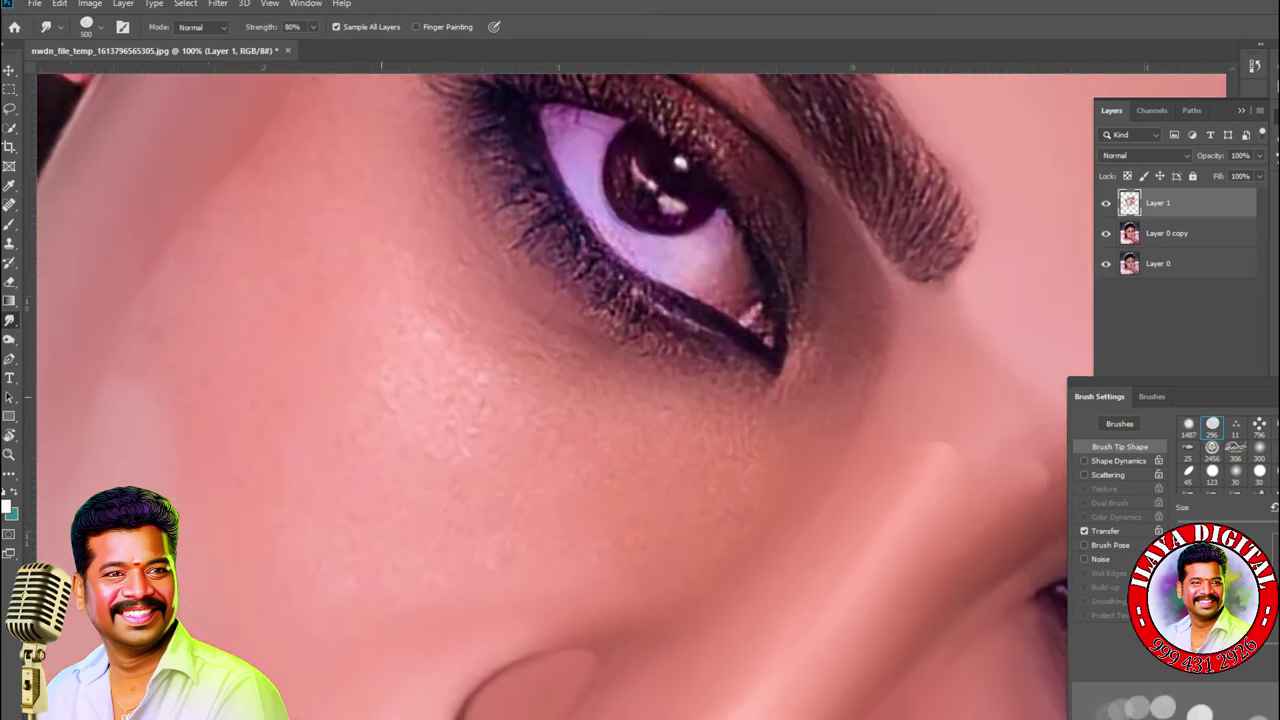
pyautogui.press('[')
pyautogui.press('[')
pyautogui.press('[')
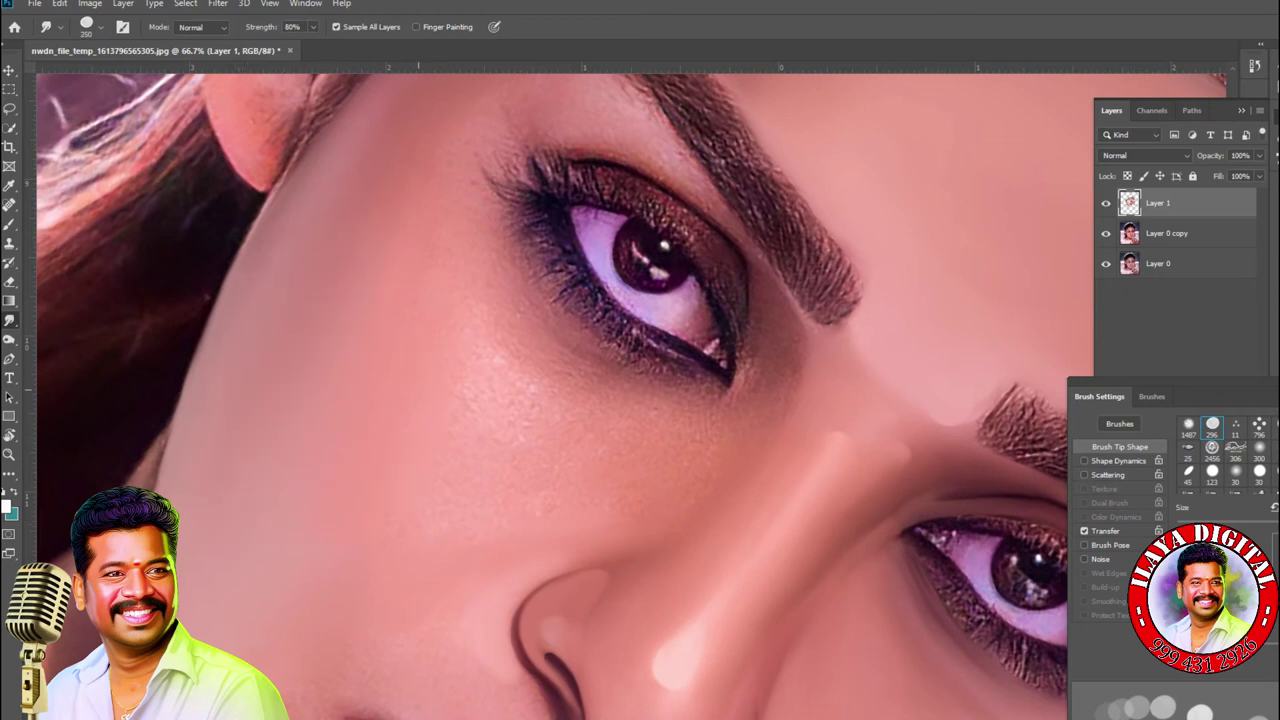
# - Smudge the skin below the left eye's lower lashes from the outer corner toward the nose with a 100–125 px brush
pyautogui.hotkey('ctrl', '+')
pyautogui.press('[')
pyautogui.press('[')
pyautogui.press('[')
pyautogui.press('[')
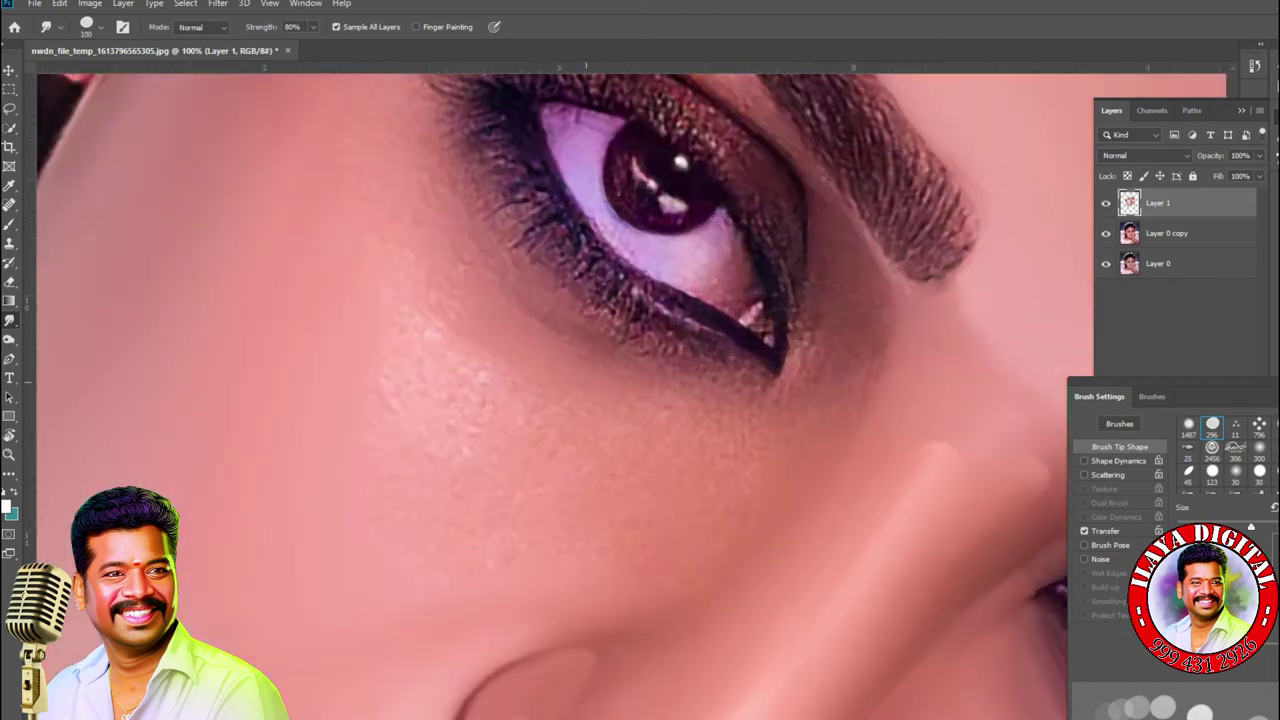
pyautogui.press(']')
pyautogui.press(']')
pyautogui.press(']')
pyautogui.press('[')
pyautogui.press('[')
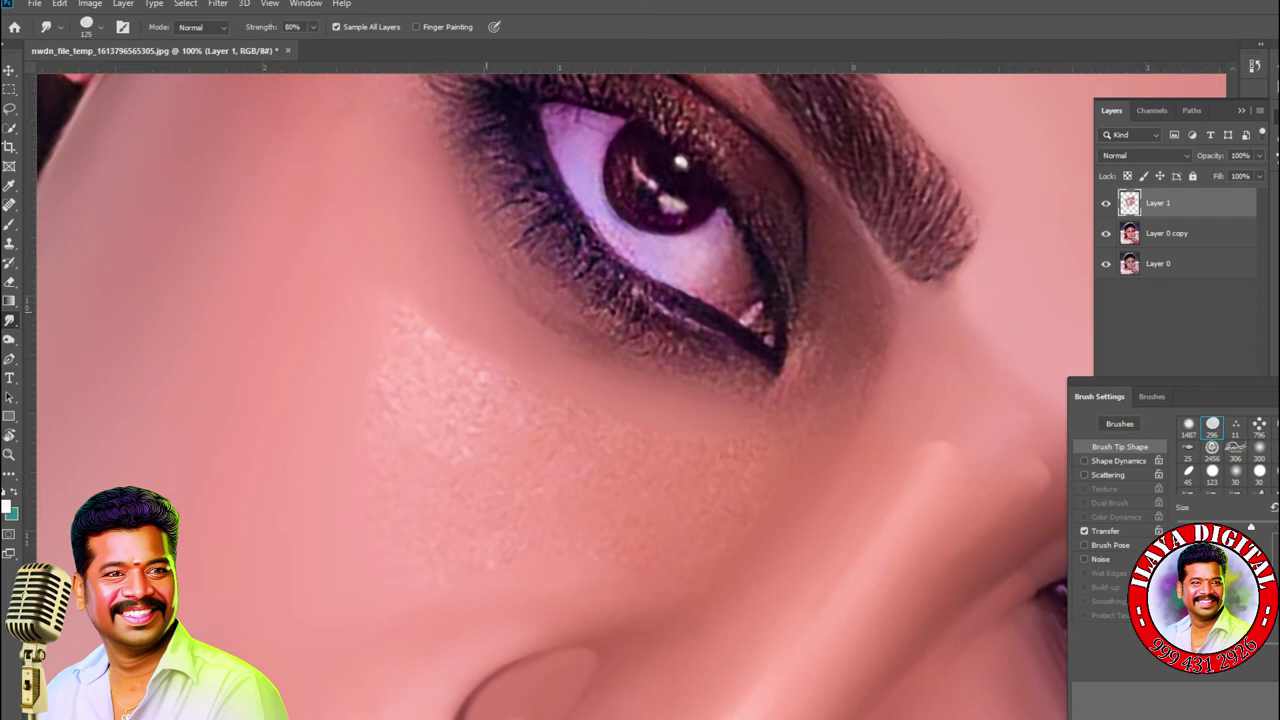
# - Smudge the textured highlight on the upper cheek below the left eye with a brush enlarged to at least 200 px
pyautogui.press(']')
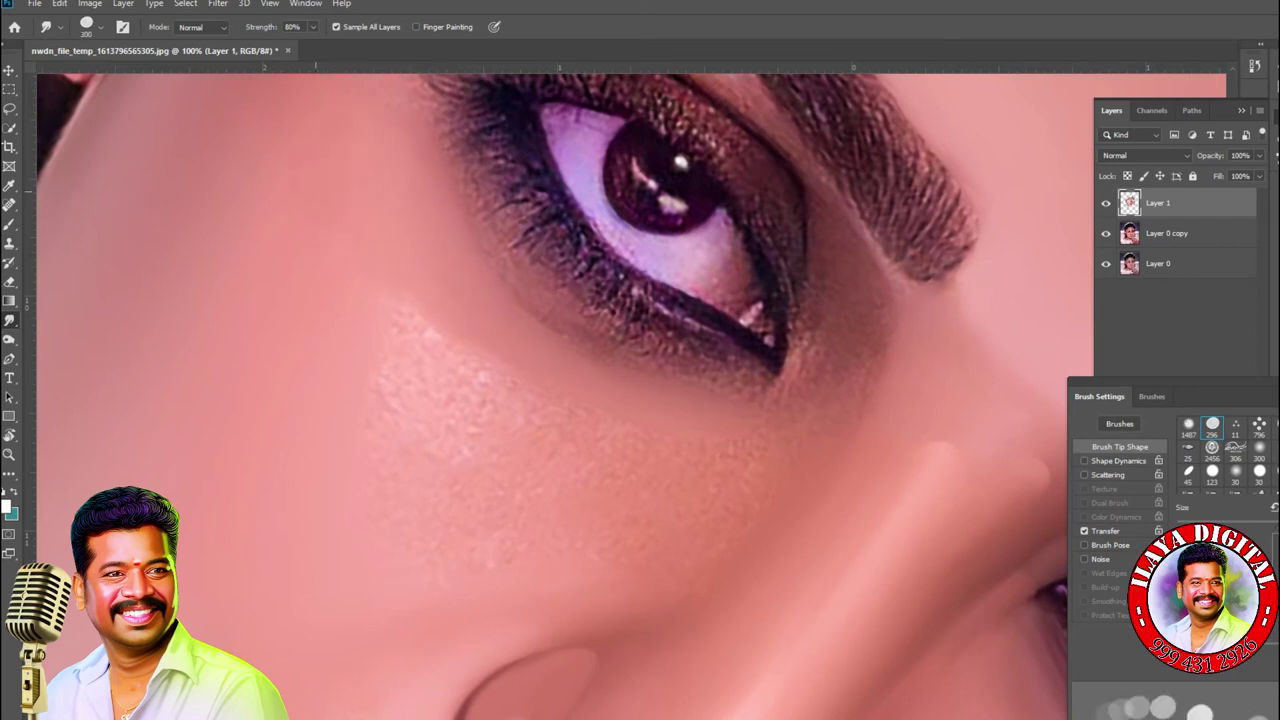
pyautogui.press(']')
pyautogui.moveTo(446, 400)
pyautogui.mouseDown()
pyautogui.moveTo(453, 334)
pyautogui.moveTo(481, 378)
pyautogui.moveTo(567, 430)
pyautogui.moveTo(683, 470)
pyautogui.mouseUp()
# - Smudge the skin beside the left eye's inner corner with a 90 px brush
pyautogui.press('[')
pyautogui.press('[')
pyautogui.press('[')
pyautogui.press('[')
pyautogui.press('[')
pyautogui.press('[')
pyautogui.press('[')
pyautogui.press('[')
pyautogui.press('[')
pyautogui.press('[')
pyautogui.press('[')
pyautogui.press('[')
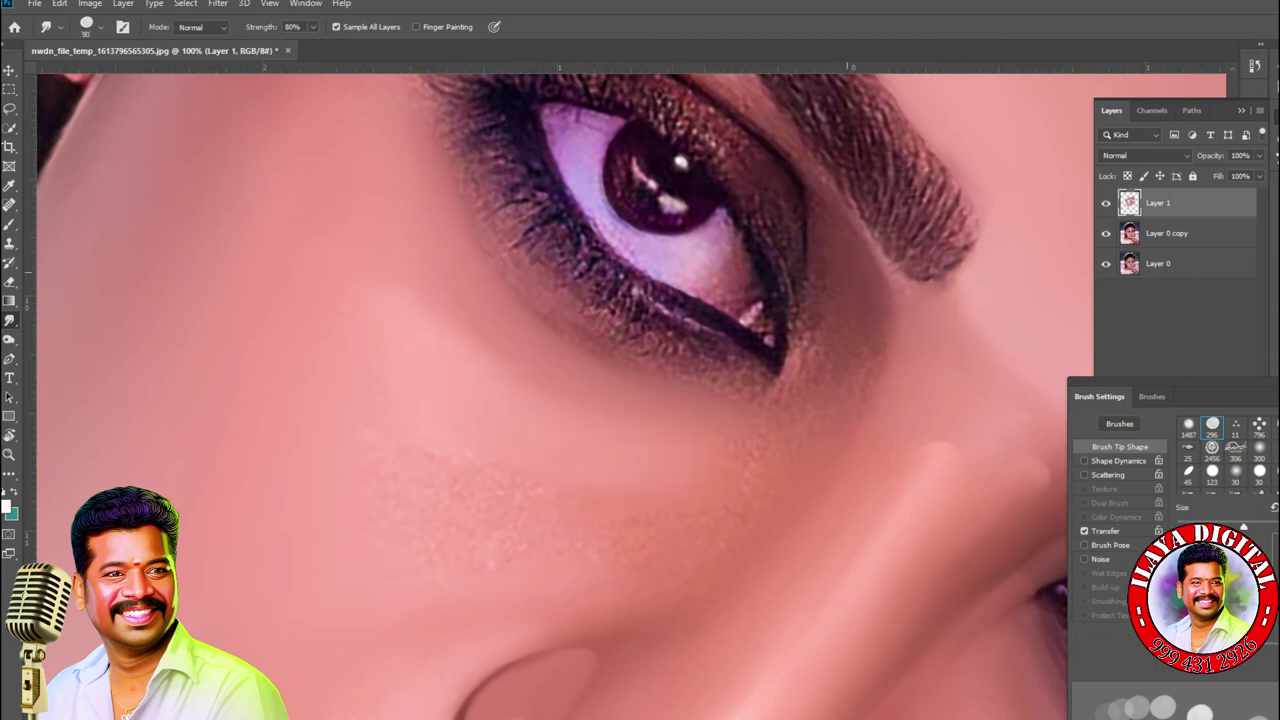
pyautogui.moveTo(870, 350)
pyautogui.mouseDown()
pyautogui.moveTo(850, 428)
pyautogui.moveTo(840, 412)
pyautogui.mouseUp()
# - Blend the remaining grainy skin on the left cheek toward the side of the nose with a larger smudge brush
pyautogui.press(']')
pyautogui.press(']')
pyautogui.press(']')
pyautogui.press(']')
pyautogui.press(']')
pyautogui.press(']')
pyautogui.press(']')
pyautogui.press('[')
pyautogui.press(']')
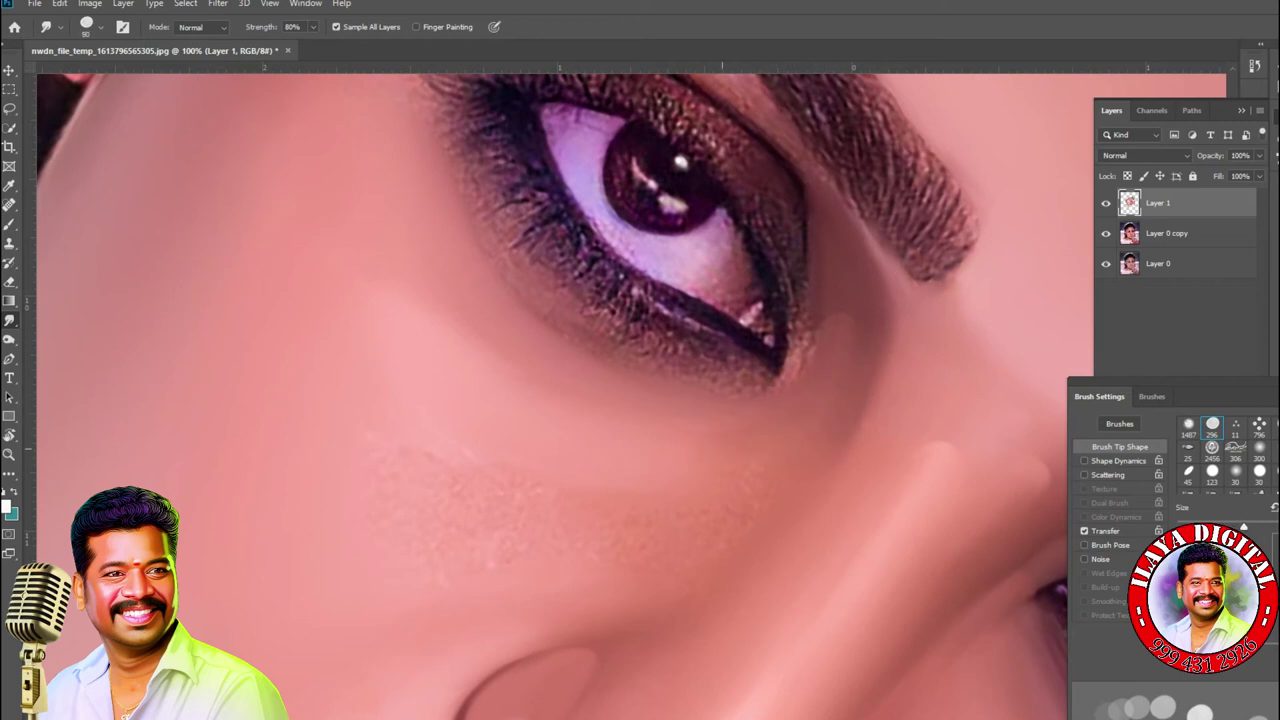
pyautogui.press(']')
pyautogui.press(']')
pyautogui.moveTo(620, 575)
pyautogui.mouseDown()
pyautogui.moveTo(700, 525)
pyautogui.moveTo(785, 432)
pyautogui.mouseUp()
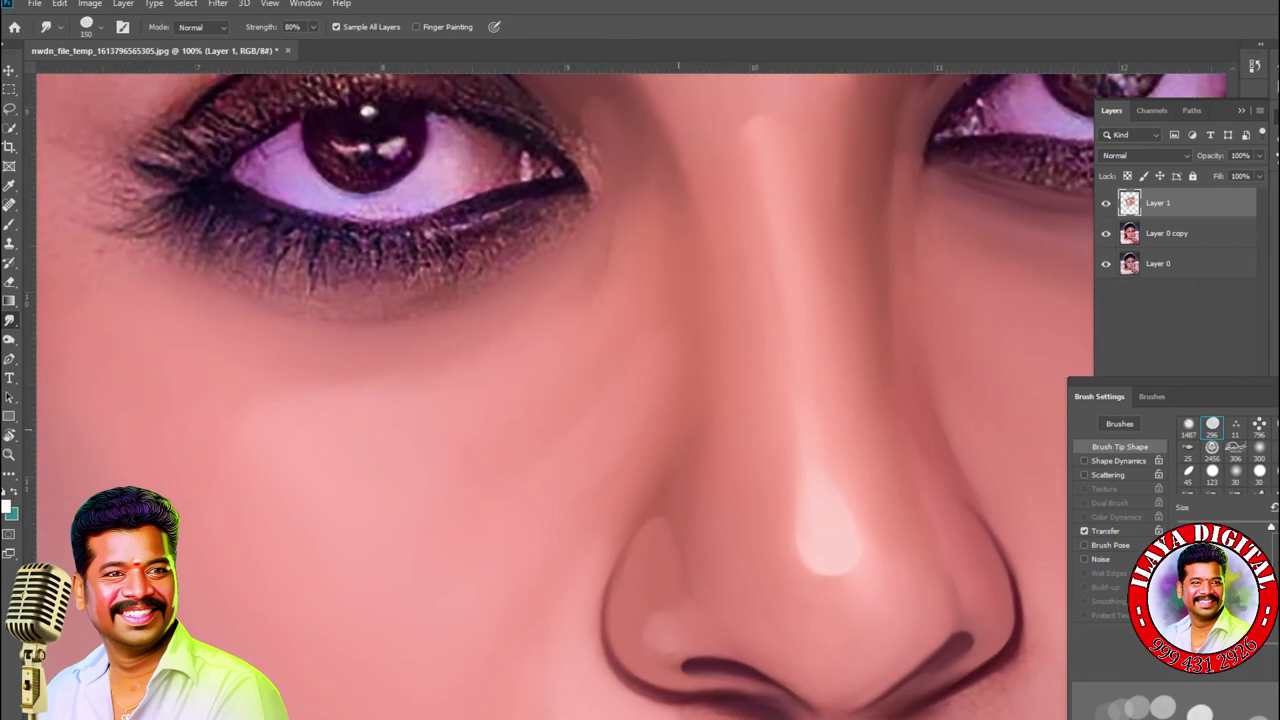
# - Smudge the skin between the left eye's inner corner and the nose bridge with a 100 px brush
pyautogui.press('[')
pyautogui.press('[')
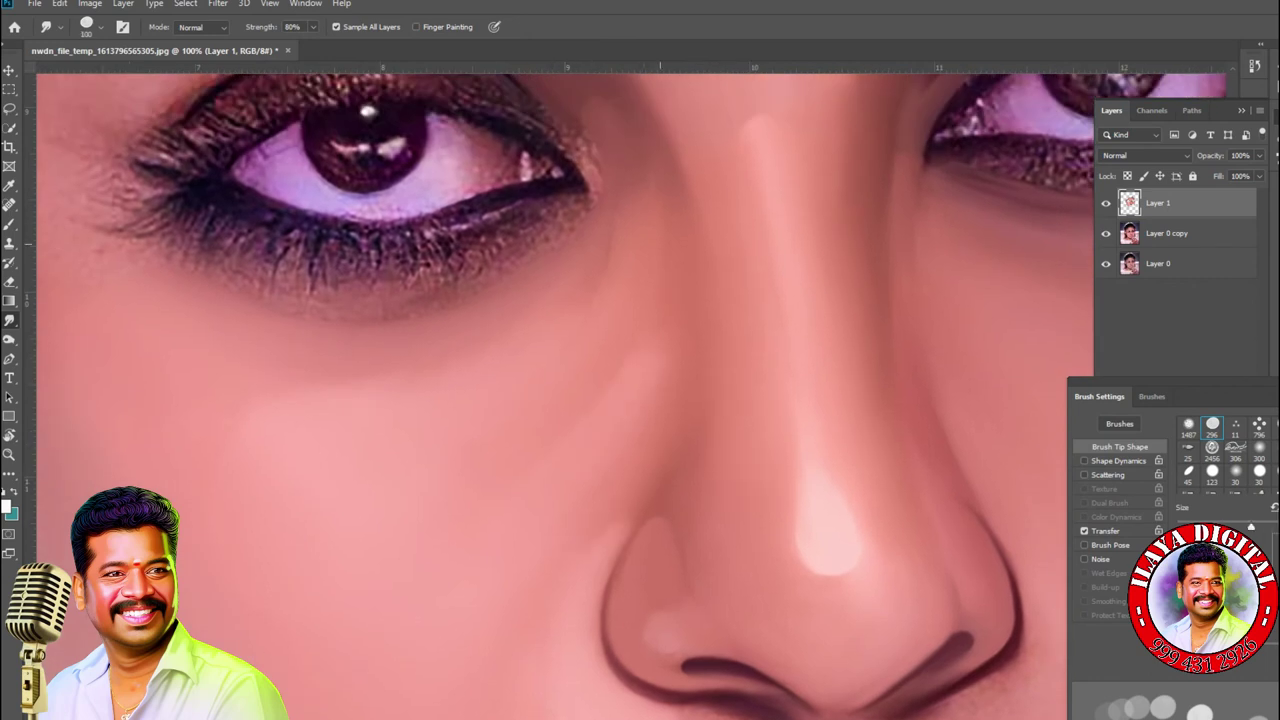
pyautogui.moveTo(640, 235); pyautogui.dragTo(598, 292)
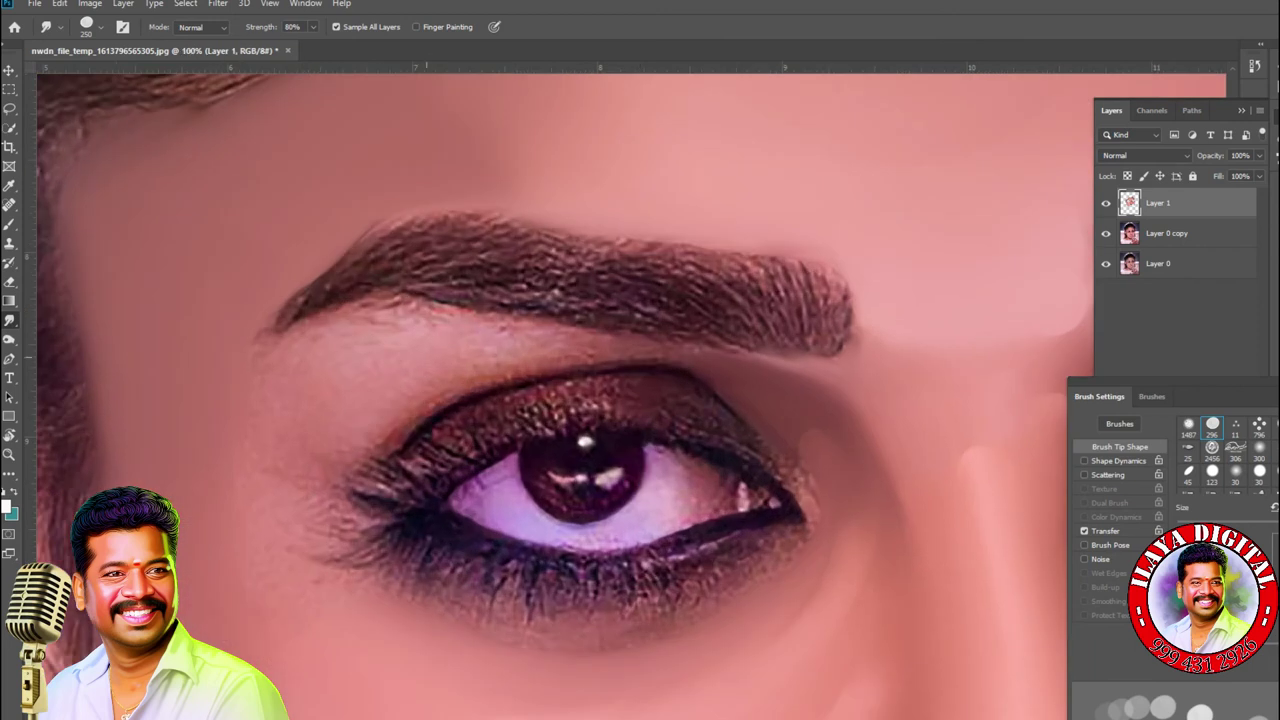
# - Smooth the skin between the left eyebrow's lower edge and the eyelid crease with a smudge brush of 125 px or smaller
pyautogui.press('[')
pyautogui.press('[')
pyautogui.press('[')
pyautogui.press('[')
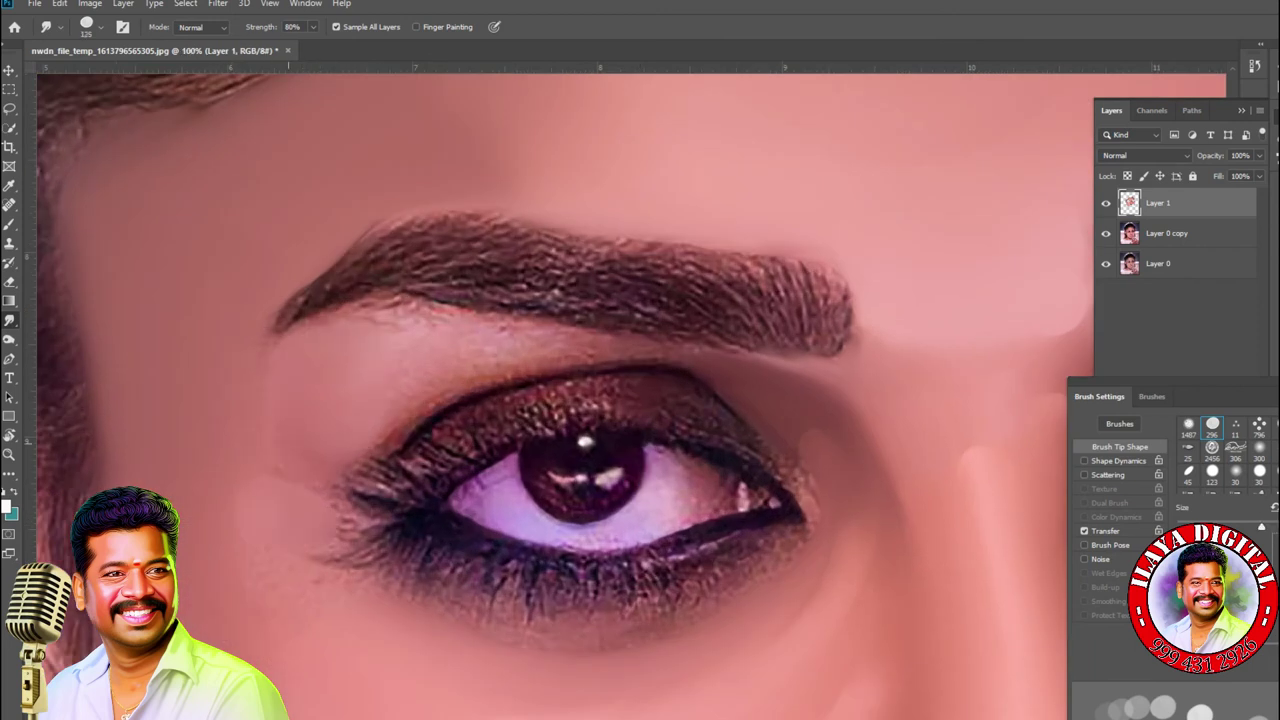
pyautogui.press('[')
pyautogui.moveTo(310, 320)
pyautogui.mouseDown()
pyautogui.moveTo(460, 312)
pyautogui.moveTo(600, 340)
pyautogui.mouseUp()
pyautogui.press('[')
pyautogui.moveTo(510, 345)
pyautogui.mouseDown()
pyautogui.moveTo(780, 354)
pyautogui.moveTo(585, 360)
pyautogui.mouseUp()
pyautogui.press(']')
pyautogui.moveTo(356, 368); pyautogui.dragTo(338, 372)
# - Blend the skin beside the left eye's outer lashes and below the eyebrow's tail with a 150–175 px smudge brush
pyautogui.press(']')
pyautogui.press(']')
pyautogui.press('[')
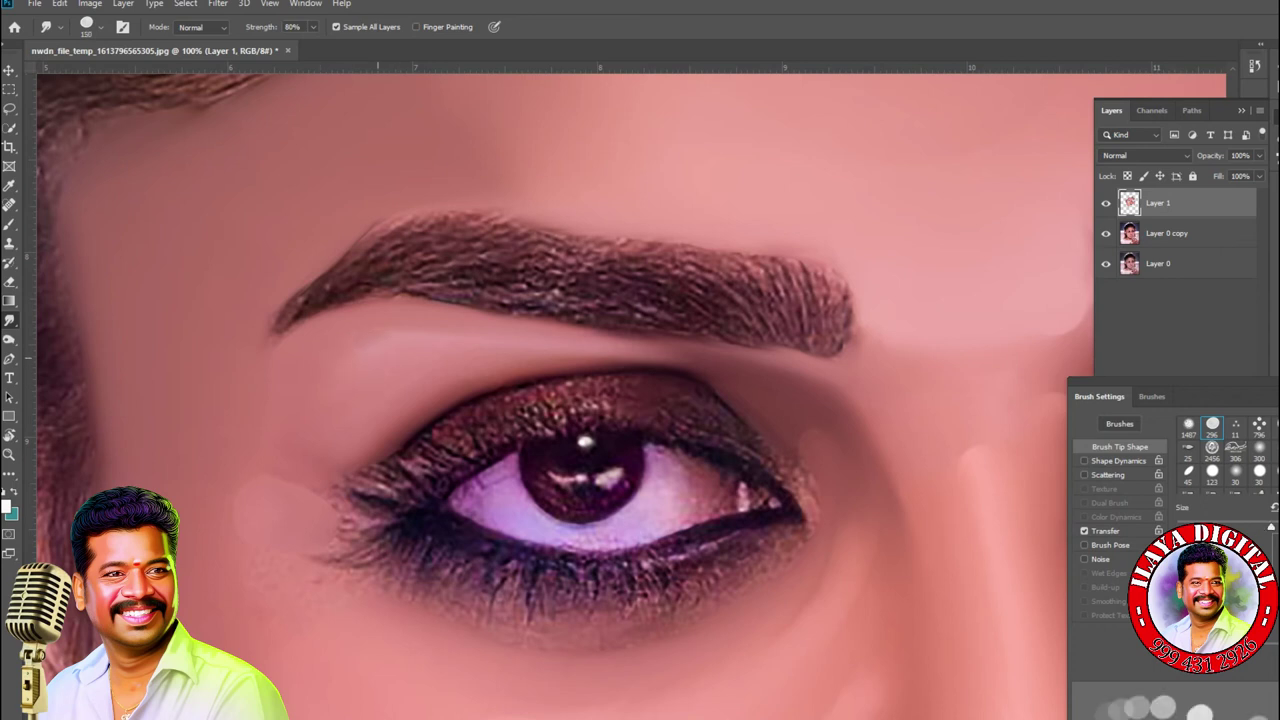
pyautogui.press('[')
pyautogui.press('[')
pyautogui.press(']')
pyautogui.press(']')
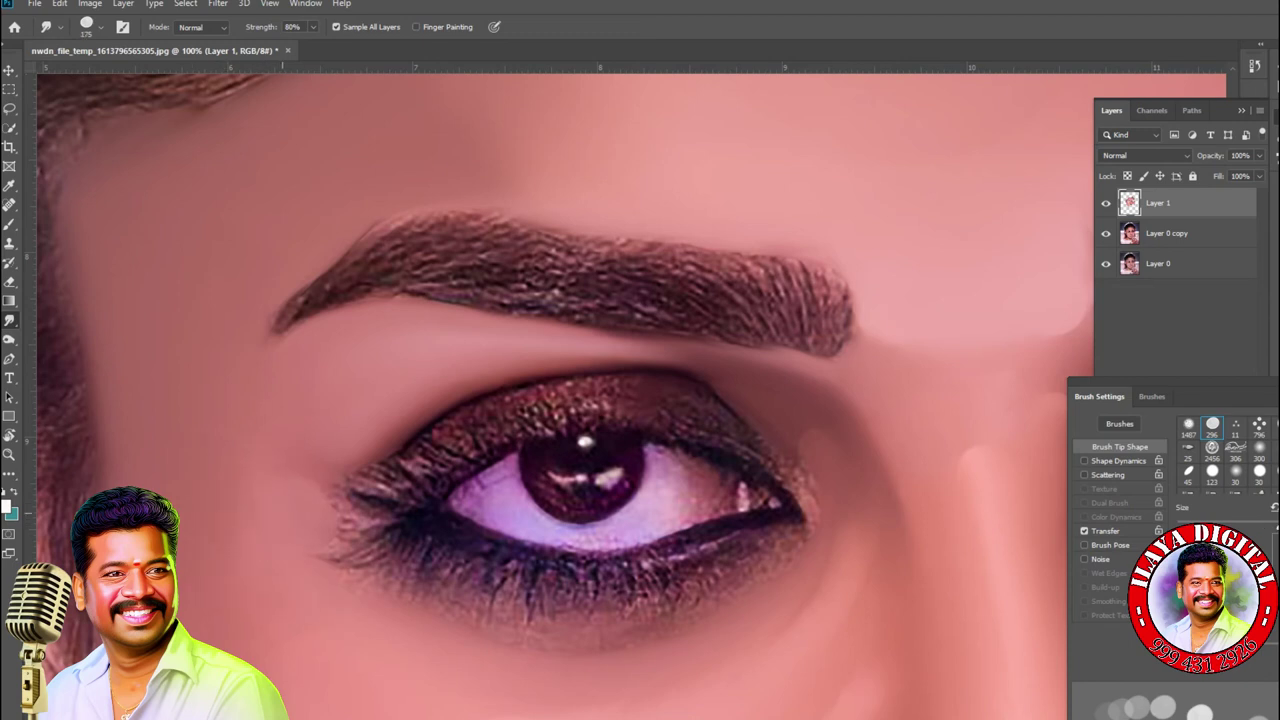
# - Rotate the canvas and smudge the grainy eyeshadow on the left upper eyelid above the iris with a 35–50 px brush
pyautogui.scroll(-3, 560, 400)
pyautogui.press('r')
pyautogui.moveTo(660, 360); pyautogui.dragTo(560, 430)
pyautogui.hotkey('ctrl', '+')
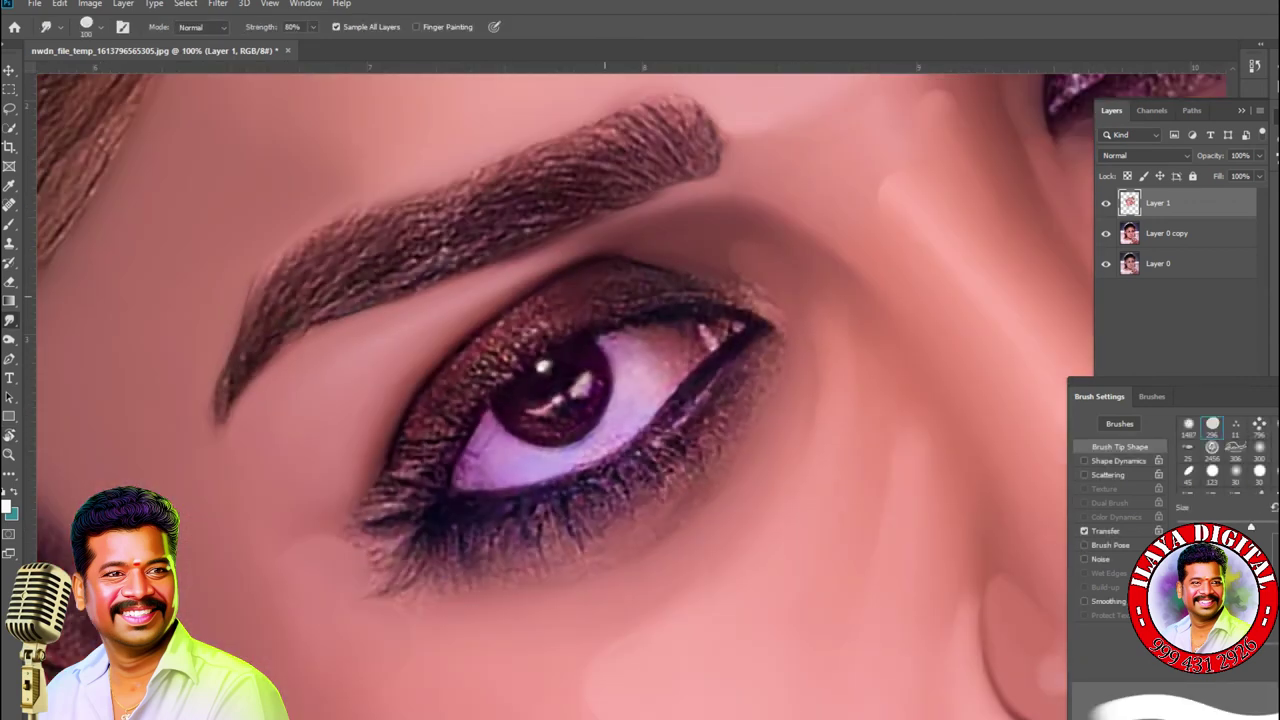
pyautogui.hotkey('ctrl', '+')
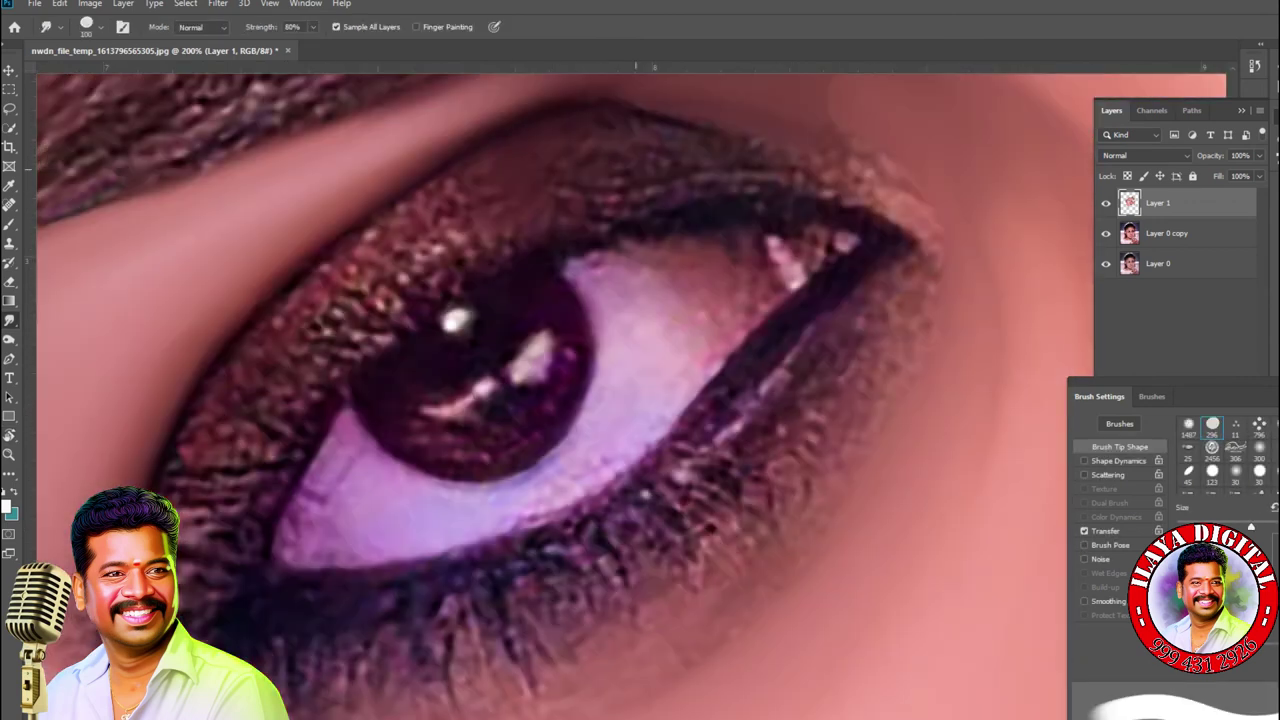
pyautogui.moveTo(405, 238)
pyautogui.mouseDown()
pyautogui.moveTo(365, 262)
pyautogui.moveTo(310, 330)
pyautogui.mouseUp()
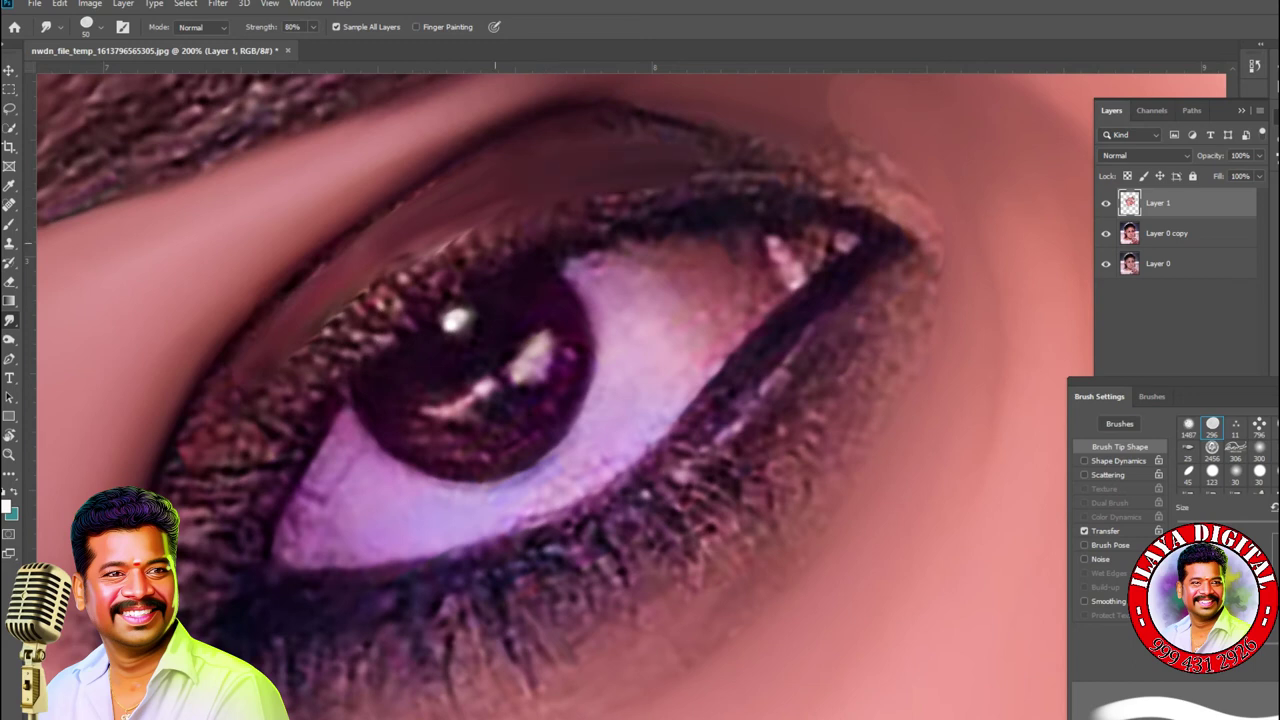
pyautogui.press('[')
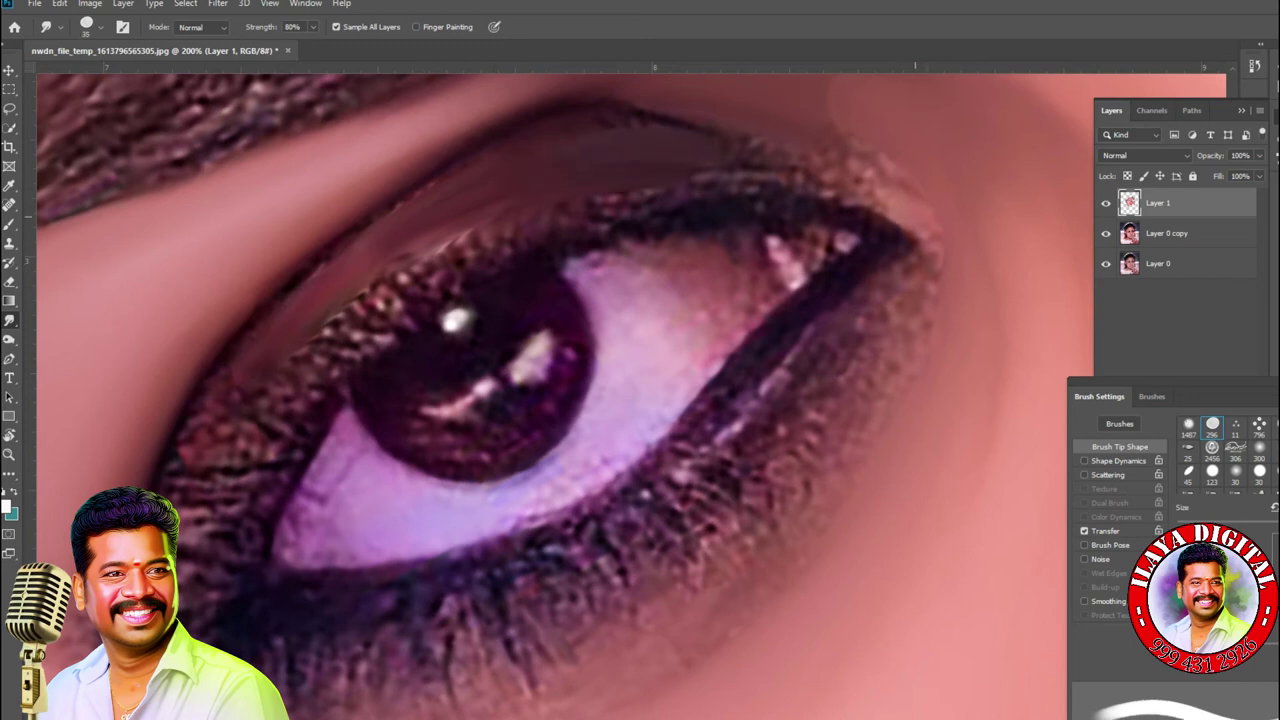
# - Smooth the textured eyelid skin above the left eye's inner corner with a 45–60 px smudge brush
pyautogui.press(']')
pyautogui.press(']')
pyautogui.press(']')
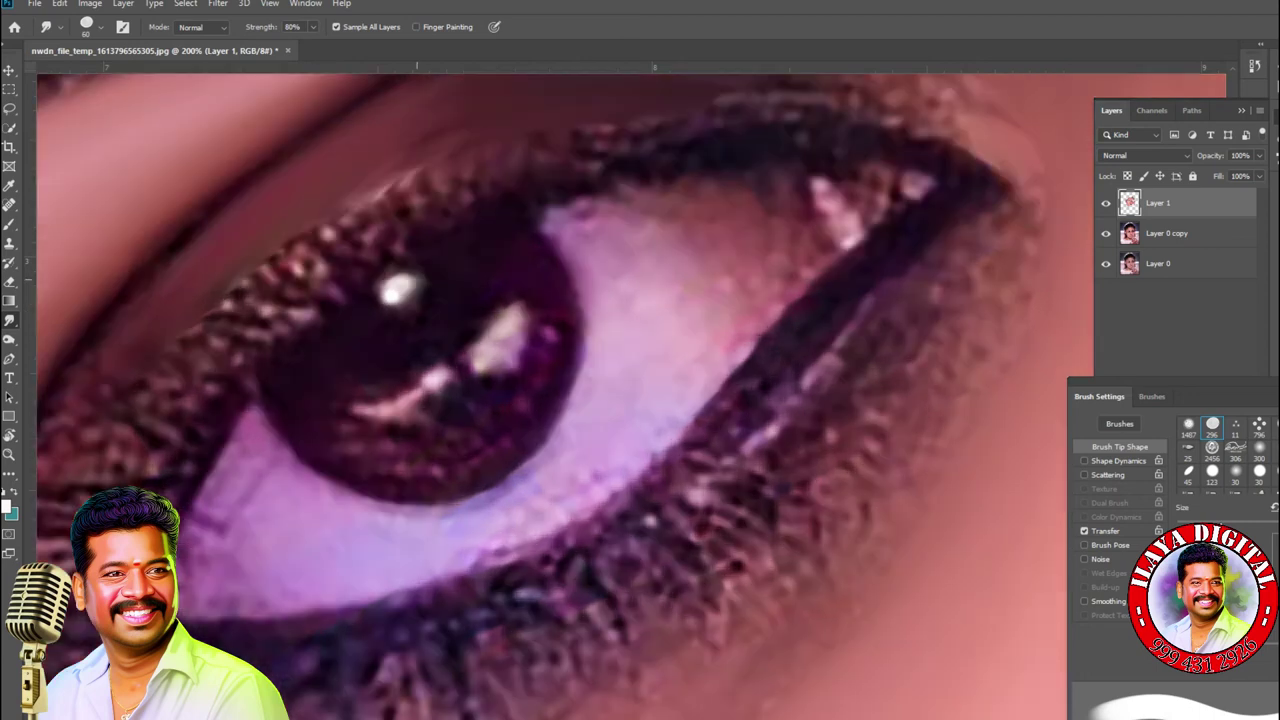
pyautogui.hotkey('ctrl', '+')
pyautogui.press('[')
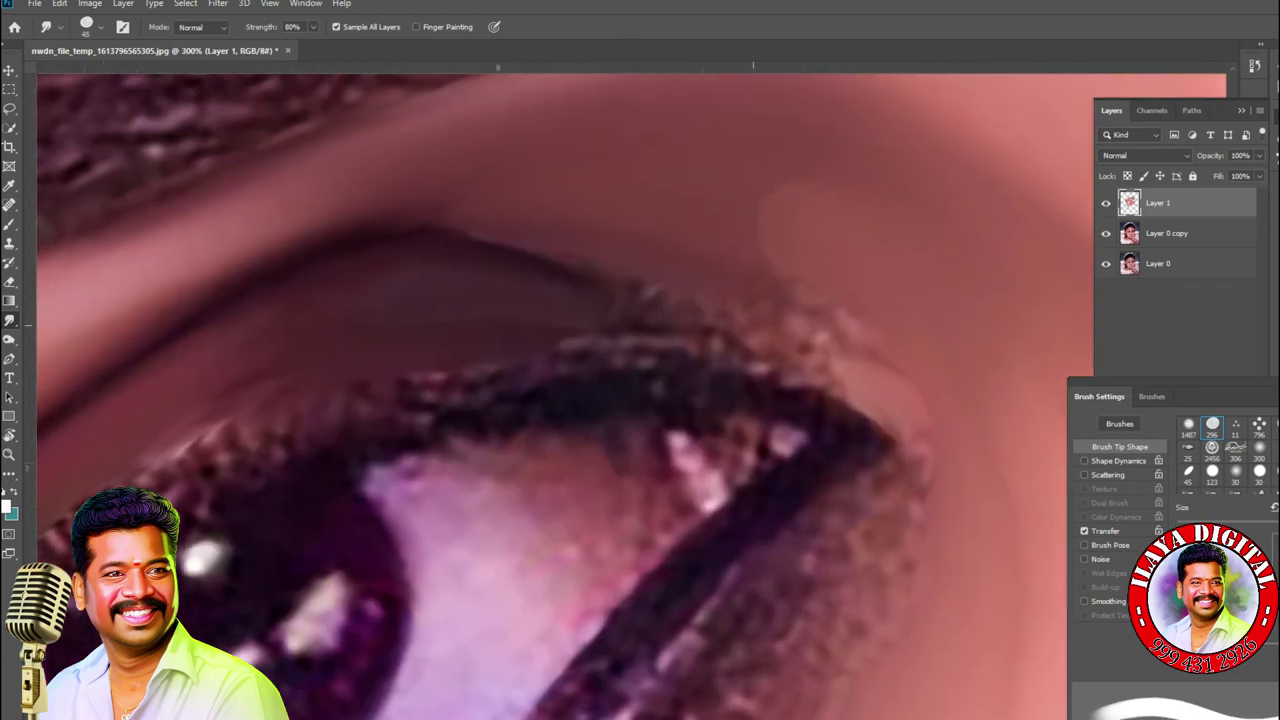
pyautogui.hotkey('ctrl', 'alt', 'i')
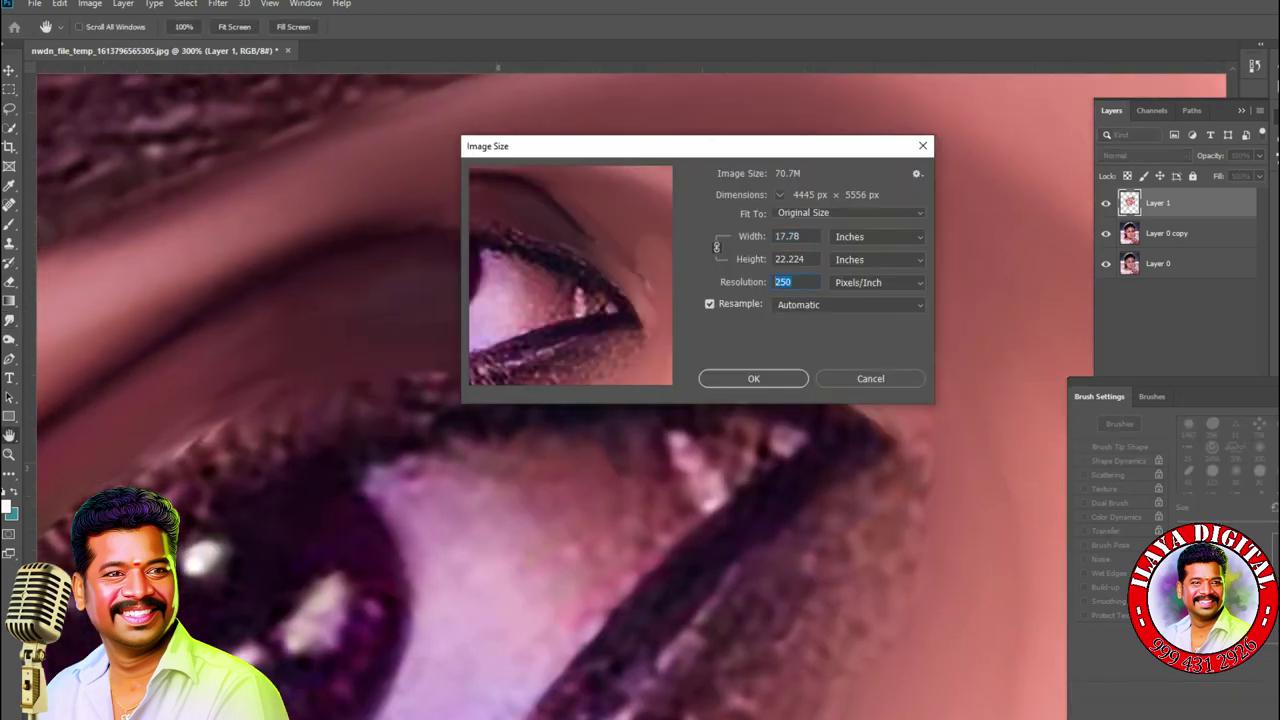
pyautogui.press('Escape')
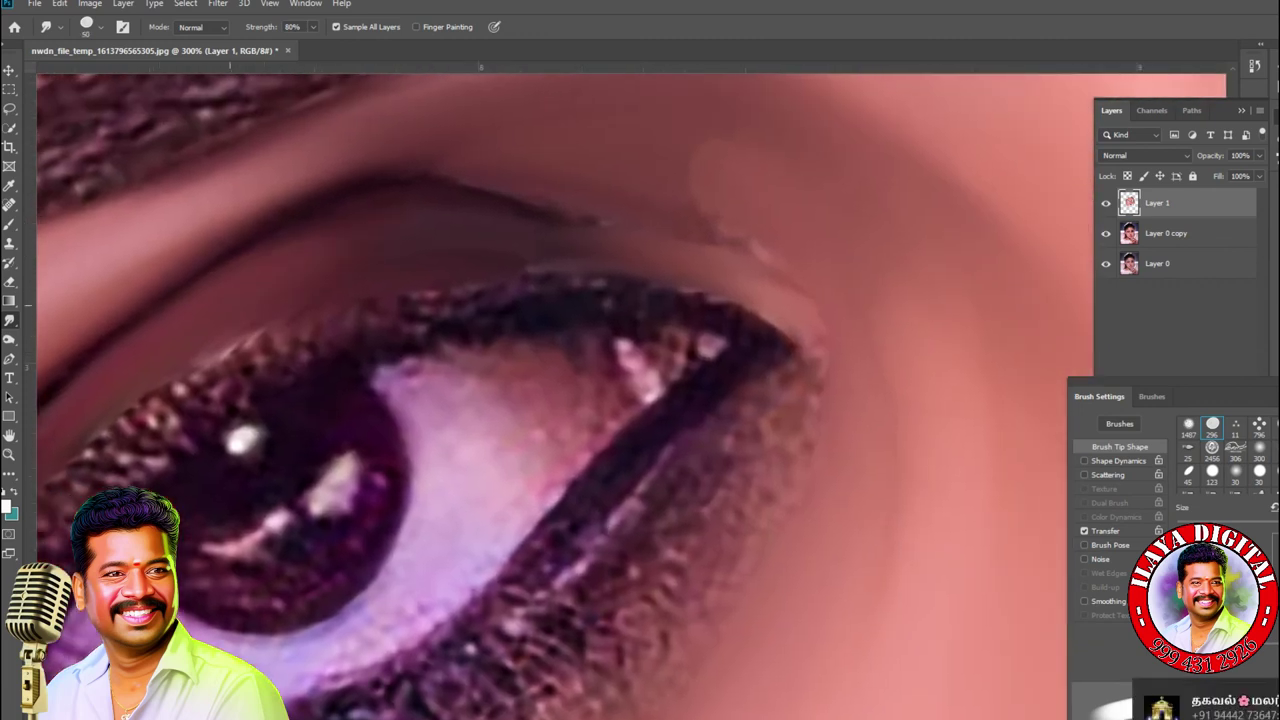
# - Blend the left eyelid crease and its dark line toward the inner eye corner with a 35–45 px smudge brush
pyautogui.press('[')
pyautogui.moveTo(520, 230)
pyautogui.mouseDown()
pyautogui.moveTo(600, 215)
pyautogui.moveTo(560, 235)
pyautogui.mouseUp()
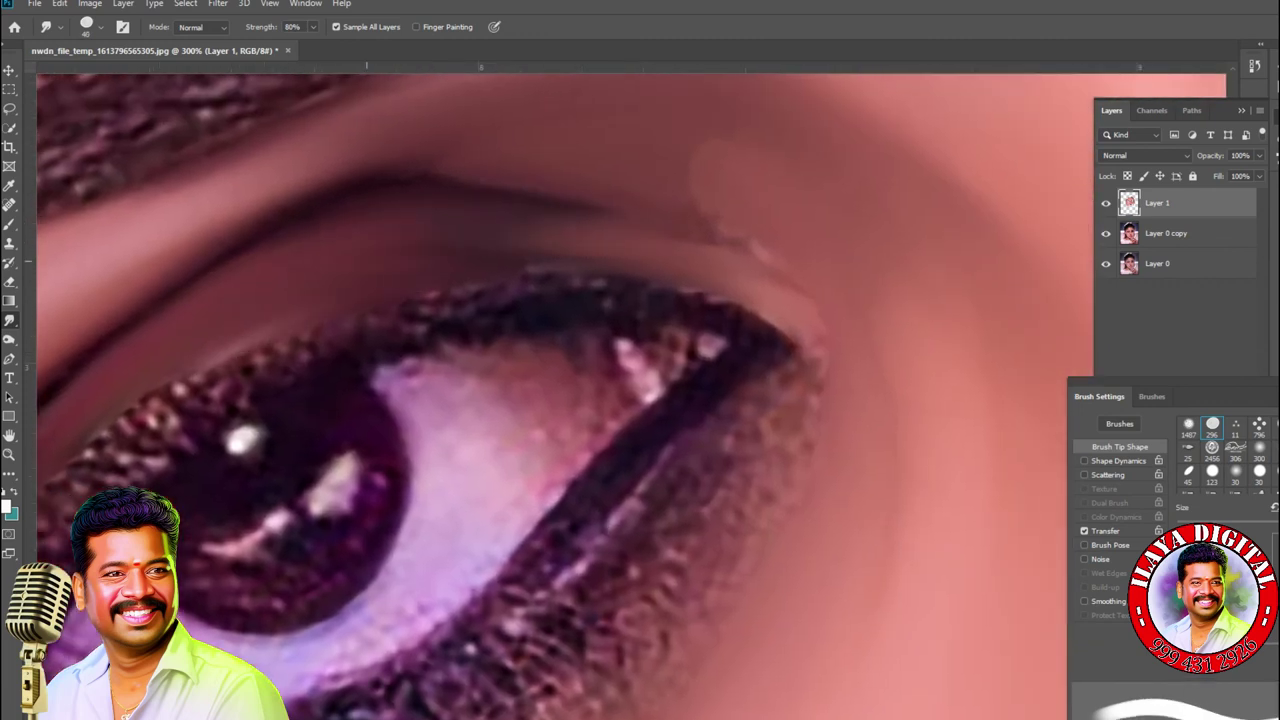
pyautogui.press('[')
pyautogui.moveTo(722, 232)
pyautogui.mouseDown()
pyautogui.moveTo(765, 258)
pyautogui.moveTo(700, 240)
pyautogui.mouseUp()
pyautogui.press(']')
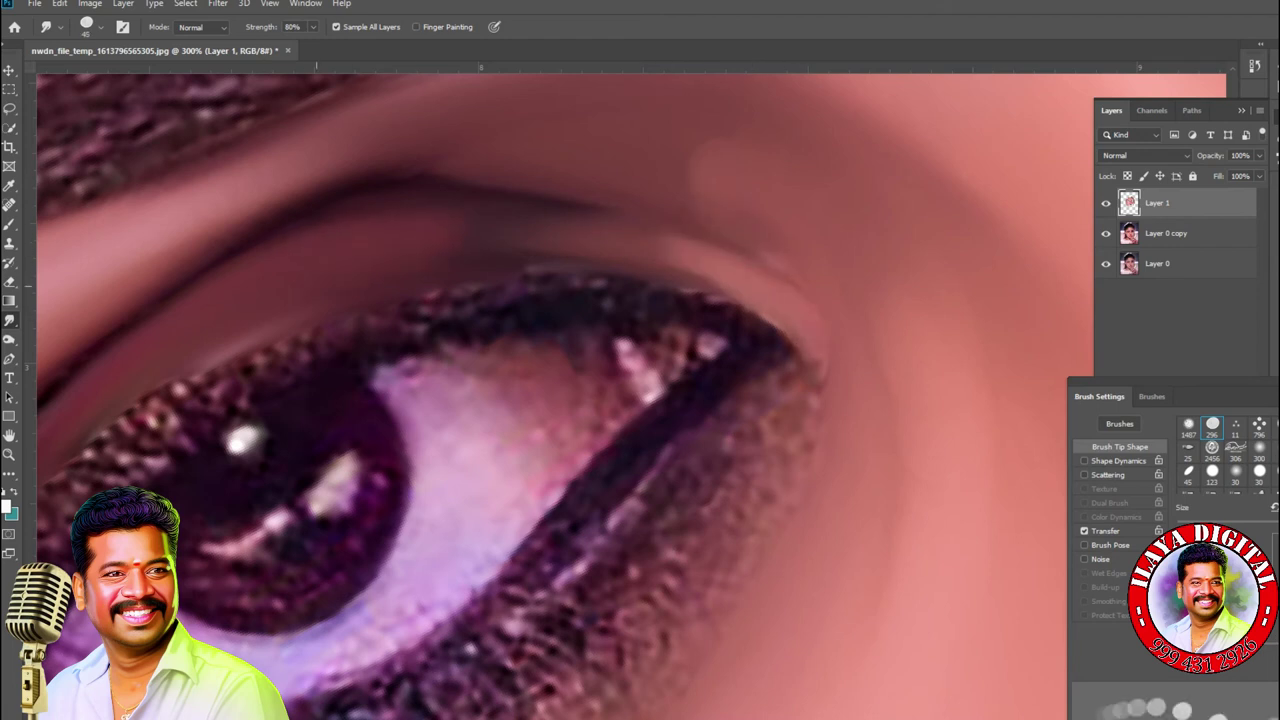
pyautogui.press('[')
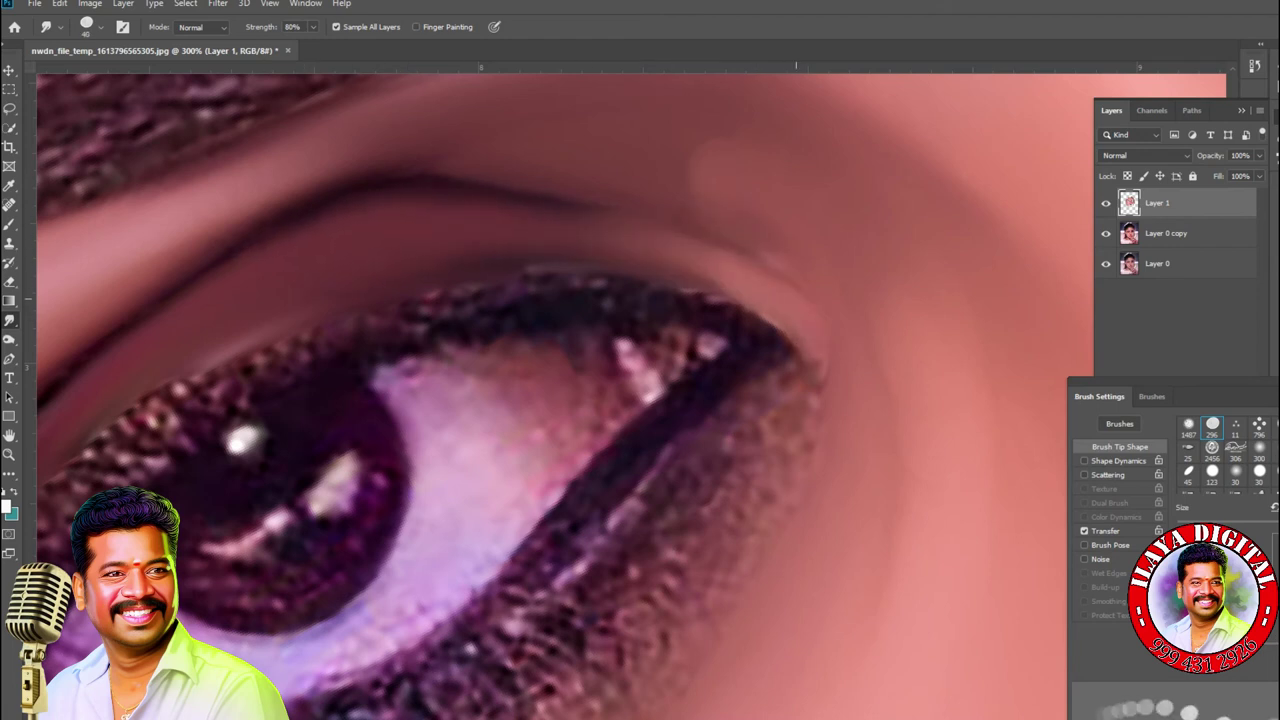
pyautogui.press('[')
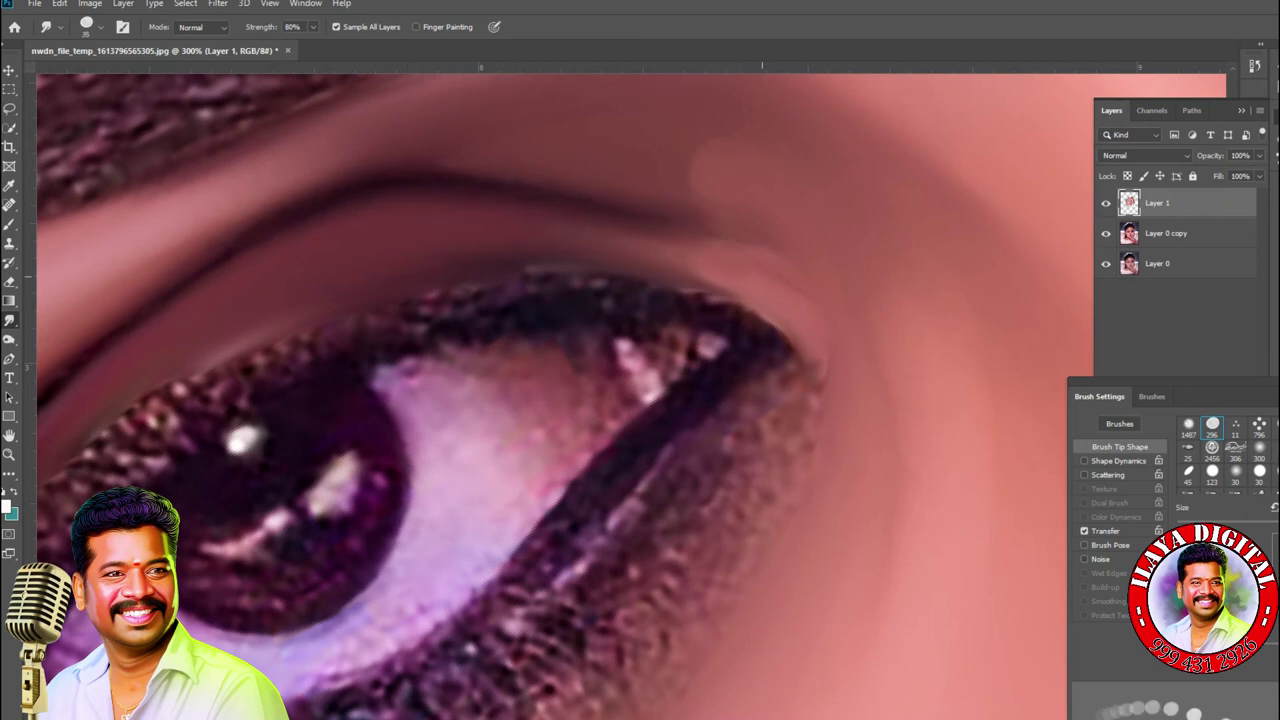
pyautogui.press('[')
pyautogui.press(']')
# - Straighten the canvas and smudge the left eye's upper lashes, eyeshadow and crease toward the outer corner with a 40–50 px brush
pyautogui.press('r')
pyautogui.moveTo(820, 250)
pyautogui.mouseDown()
pyautogui.moveTo(860, 360)
pyautogui.moveTo(870, 440)
pyautogui.mouseUp()
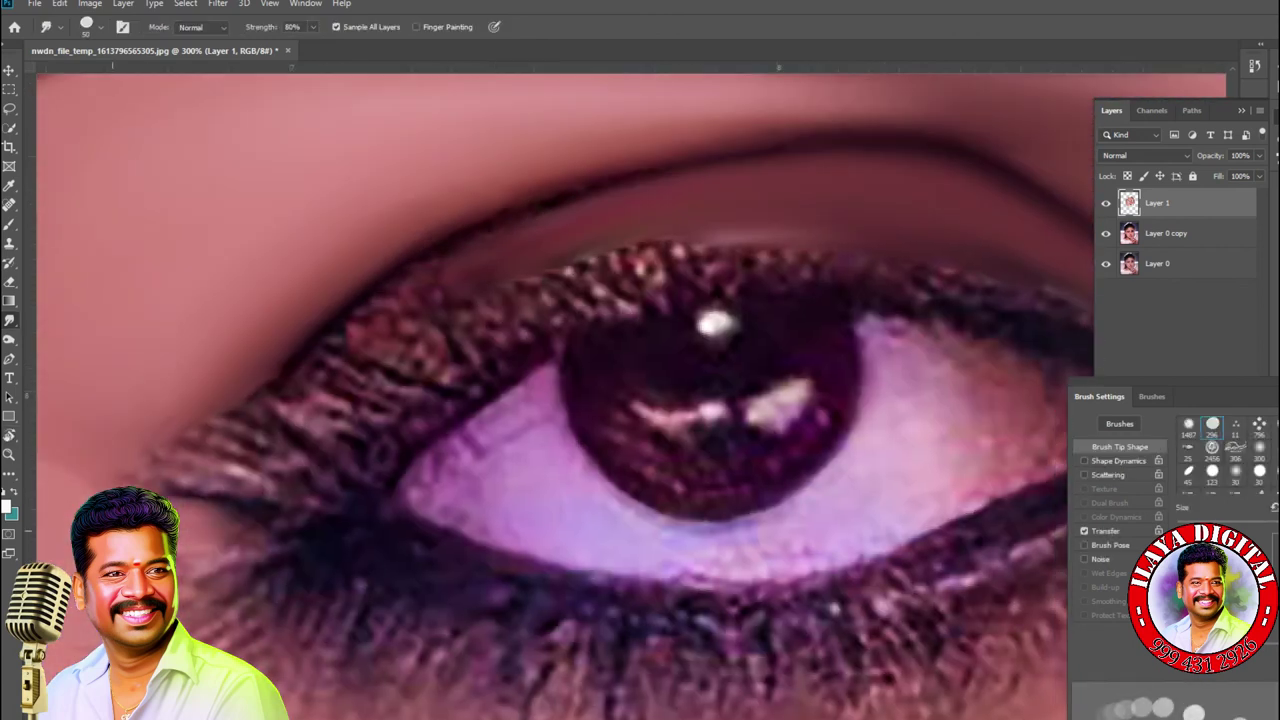
pyautogui.moveTo(250, 640)
pyautogui.mouseDown()
pyautogui.moveTo(225, 520)
pyautogui.moveTo(520, 270)
pyautogui.moveTo(339, 420)
pyautogui.moveTo(580, 230)
pyautogui.moveTo(780, 205)
pyautogui.moveTo(860, 215)
pyautogui.mouseUp()
pyautogui.press('[')
pyautogui.moveTo(578, 197)
pyautogui.mouseDown()
pyautogui.moveTo(440, 250)
pyautogui.moveTo(175, 460)
pyautogui.moveTo(214, 440)
pyautogui.mouseUp()
pyautogui.press(']')
pyautogui.moveTo(250, 510)
pyautogui.mouseDown()
pyautogui.moveTo(330, 440)
pyautogui.moveTo(520, 320)
pyautogui.moveTo(680, 255)
pyautogui.moveTo(790, 245)
pyautogui.mouseUp()
pyautogui.press(']')
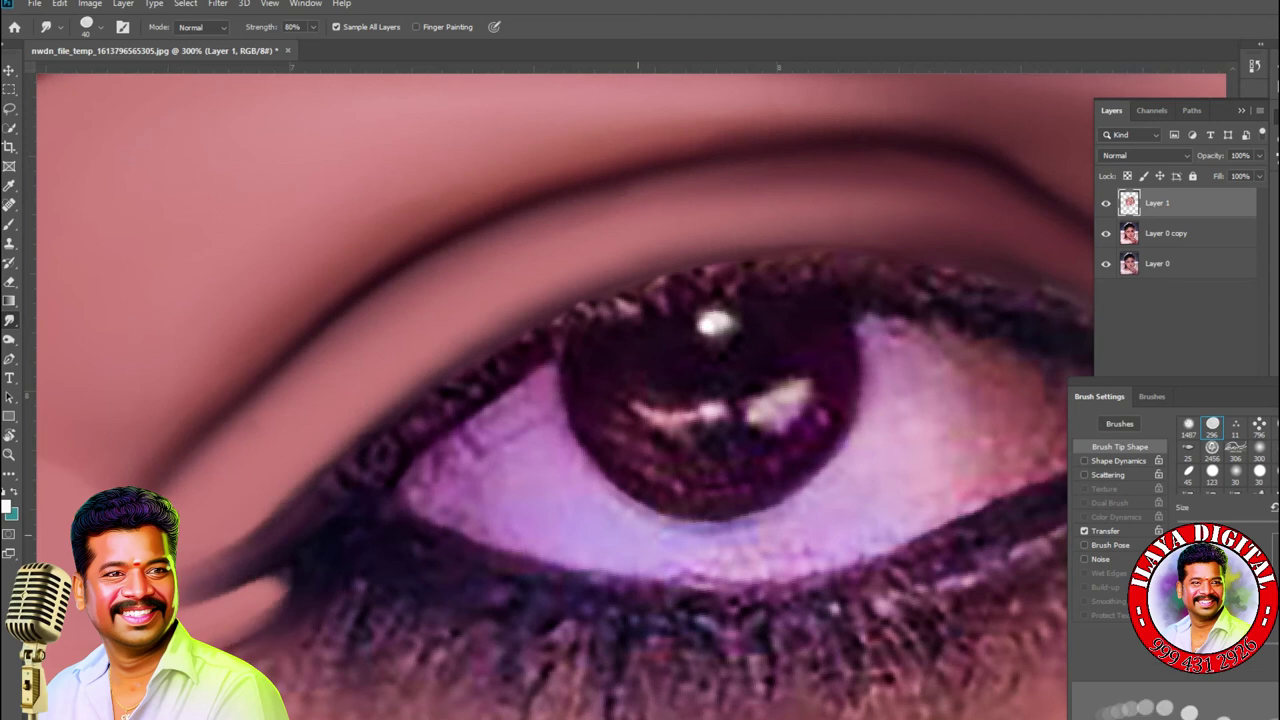
# - Smudge away the lower lashes and shadow texture from the middle of the left eye to its inner corner with a 40 px brush
pyautogui.hscroll(5, 640, 400)
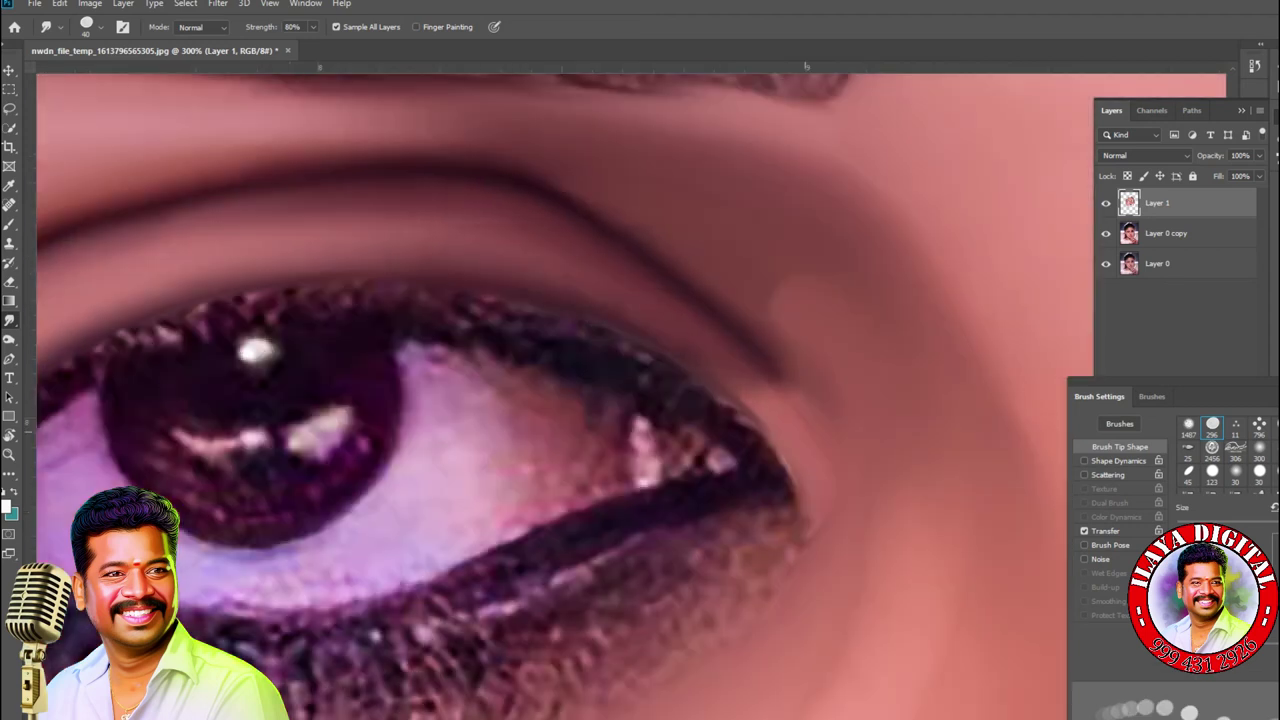
pyautogui.scroll(-3, 603, 400)
pyautogui.hscroll(-3, 603, 400)
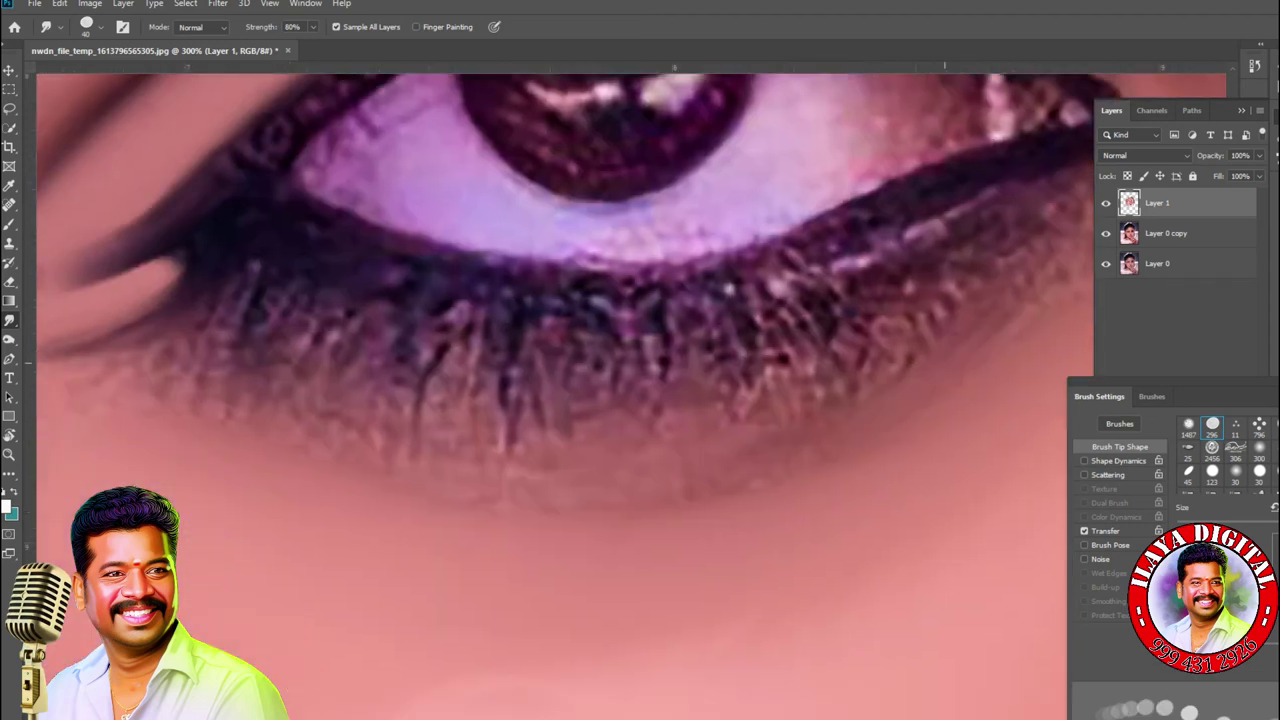
pyautogui.moveTo(640, 472); pyautogui.dragTo(560, 515)
pyautogui.scroll(1, 600, 400)
pyautogui.moveTo(480, 455); pyautogui.dragTo(470, 505)
pyautogui.moveTo(600, 405); pyautogui.dragTo(630, 485)
pyautogui.moveTo(445, 475); pyautogui.dragTo(430, 515)
pyautogui.moveTo(630, 445)
pyautogui.mouseDown()
pyautogui.moveTo(880, 335)
pyautogui.moveTo(1005, 252)
pyautogui.mouseUp()
pyautogui.moveTo(710, 472)
pyautogui.mouseDown()
pyautogui.moveTo(500, 560)
pyautogui.moveTo(245, 590)
pyautogui.mouseUp()
pyautogui.moveTo(1012, 282); pyautogui.dragTo(1040, 262)
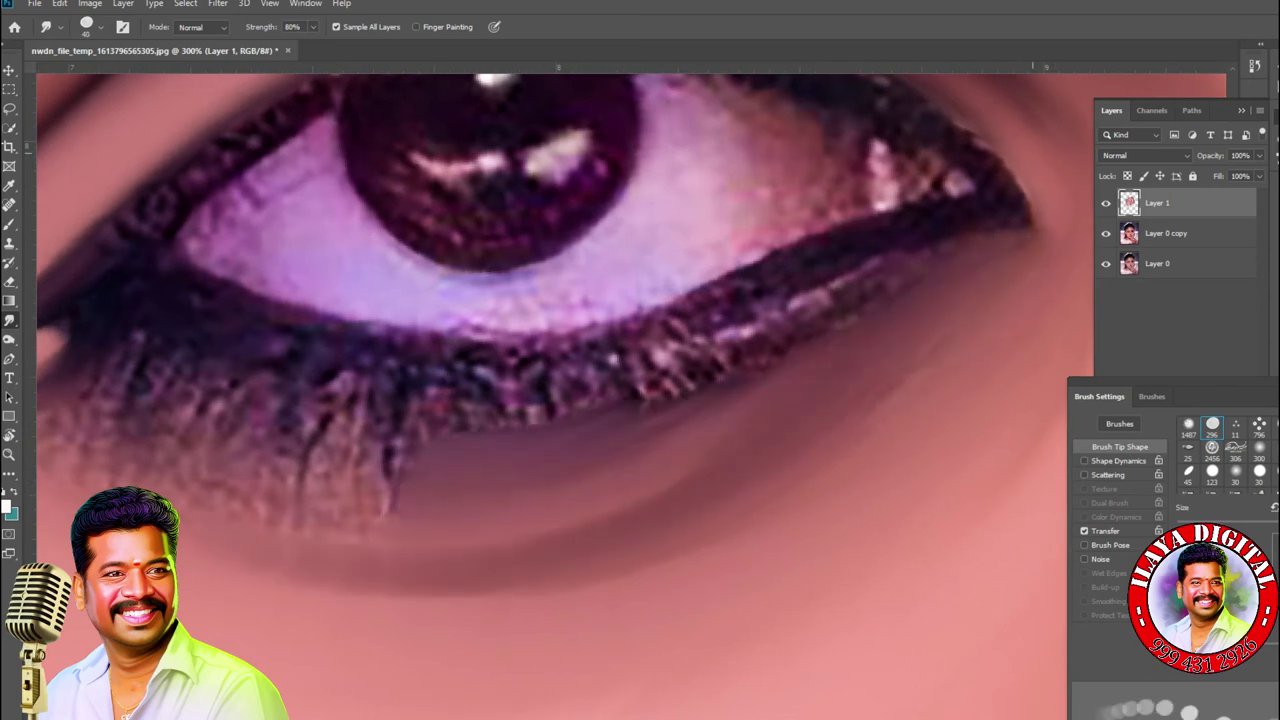
# - Smudge the outer half of the left eye's lower lashes into smooth shadow with a 50 px brush
pyautogui.press(']')
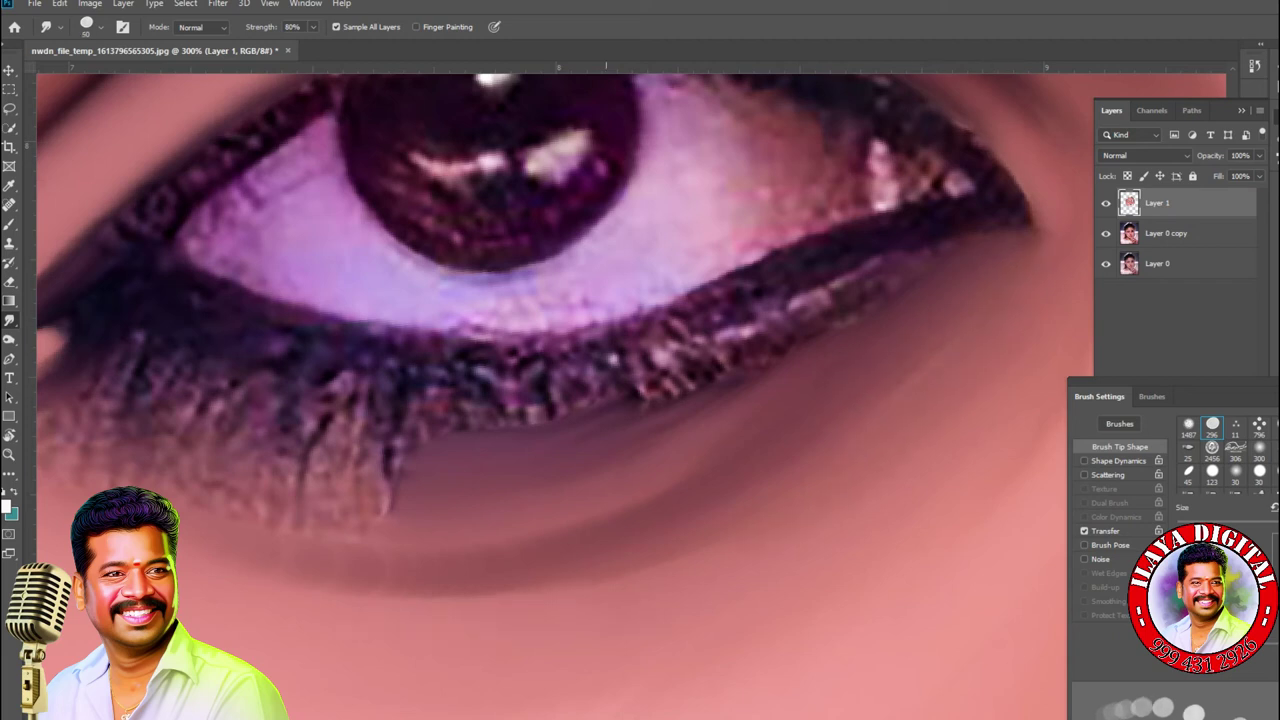
pyautogui.moveTo(360, 500)
pyautogui.mouseDown()
pyautogui.moveTo(70, 360)
pyautogui.moveTo(390, 505)
pyautogui.mouseUp()
pyautogui.moveTo(300, 440)
pyautogui.mouseDown()
pyautogui.moveTo(740, 380)
pyautogui.moveTo(890, 290)
pyautogui.moveTo(780, 420)
pyautogui.moveTo(960, 255)
pyautogui.mouseUp()
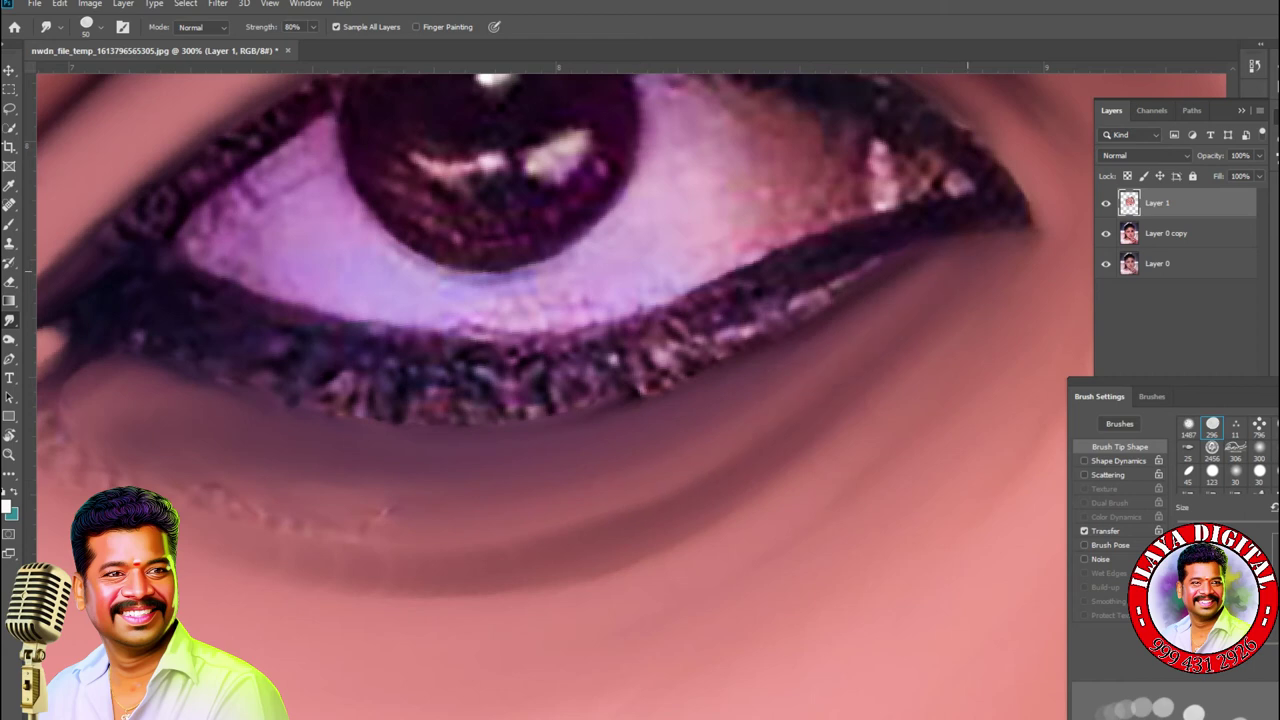
# - Smooth the leftover lash texture under the left eye's outer corner into the cheek with a smudge brush of up to 100 px
pyautogui.hscroll(-5, 640, 400)
pyautogui.press(']')
pyautogui.moveTo(330, 420); pyautogui.dragTo(560, 400)
pyautogui.moveTo(370, 460)
pyautogui.mouseDown()
pyautogui.moveTo(700, 450)
pyautogui.moveTo(370, 495)
pyautogui.mouseUp()
pyautogui.press(']')
pyautogui.press(']')
pyautogui.press(']')
pyautogui.press(']')
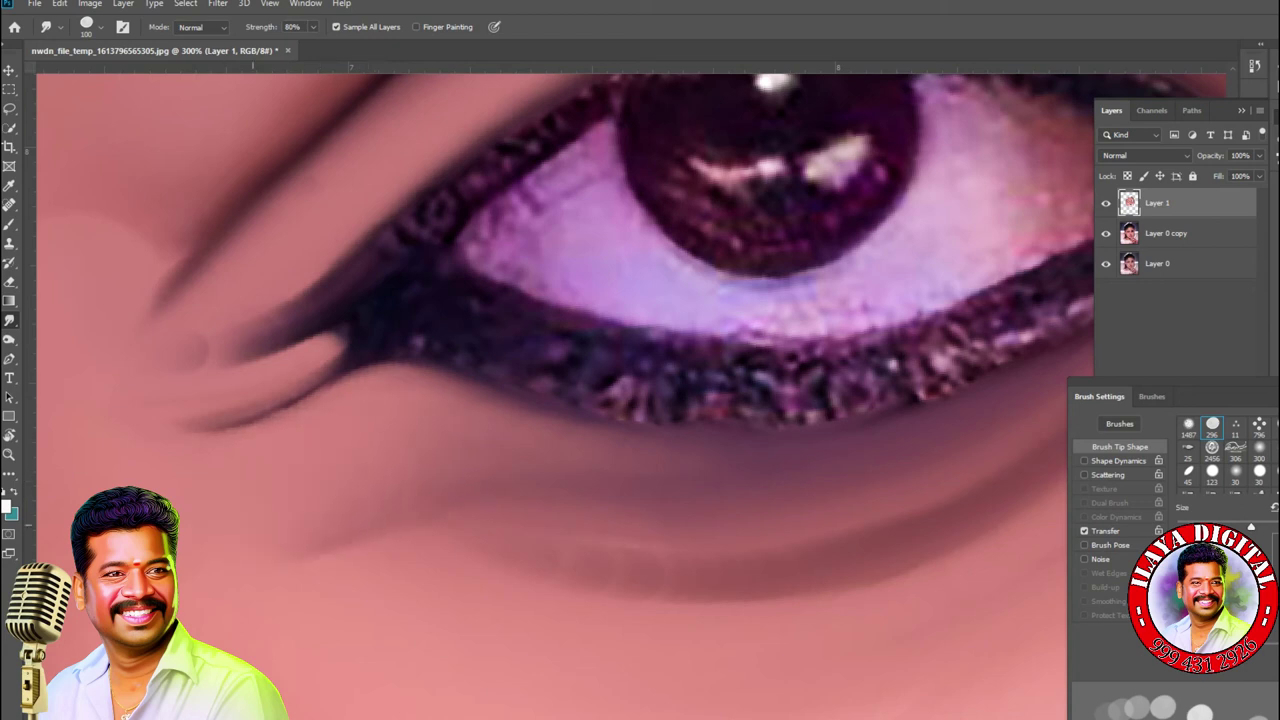
# - Refine the shadow streaks and tapered liner at the left eye's outer corner with a 35–50 px smudge brush
pyautogui.press('[')
pyautogui.press('[')
pyautogui.press('[')
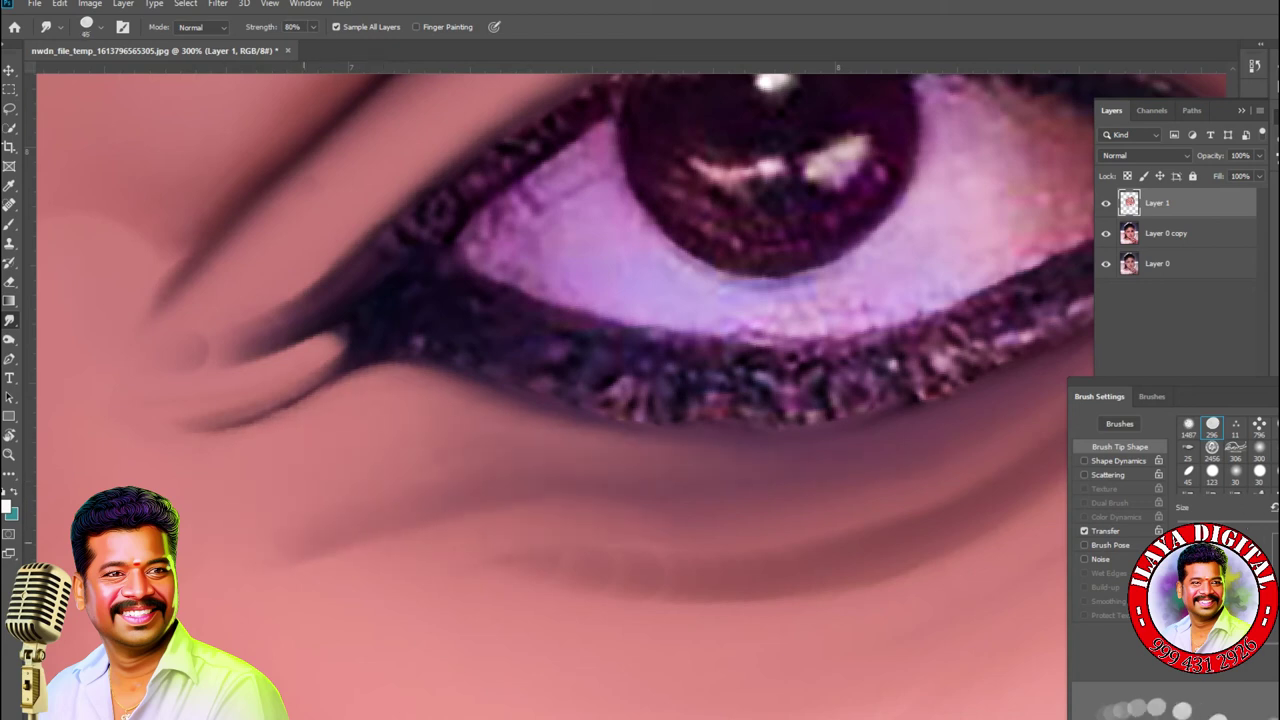
pyautogui.press(']')
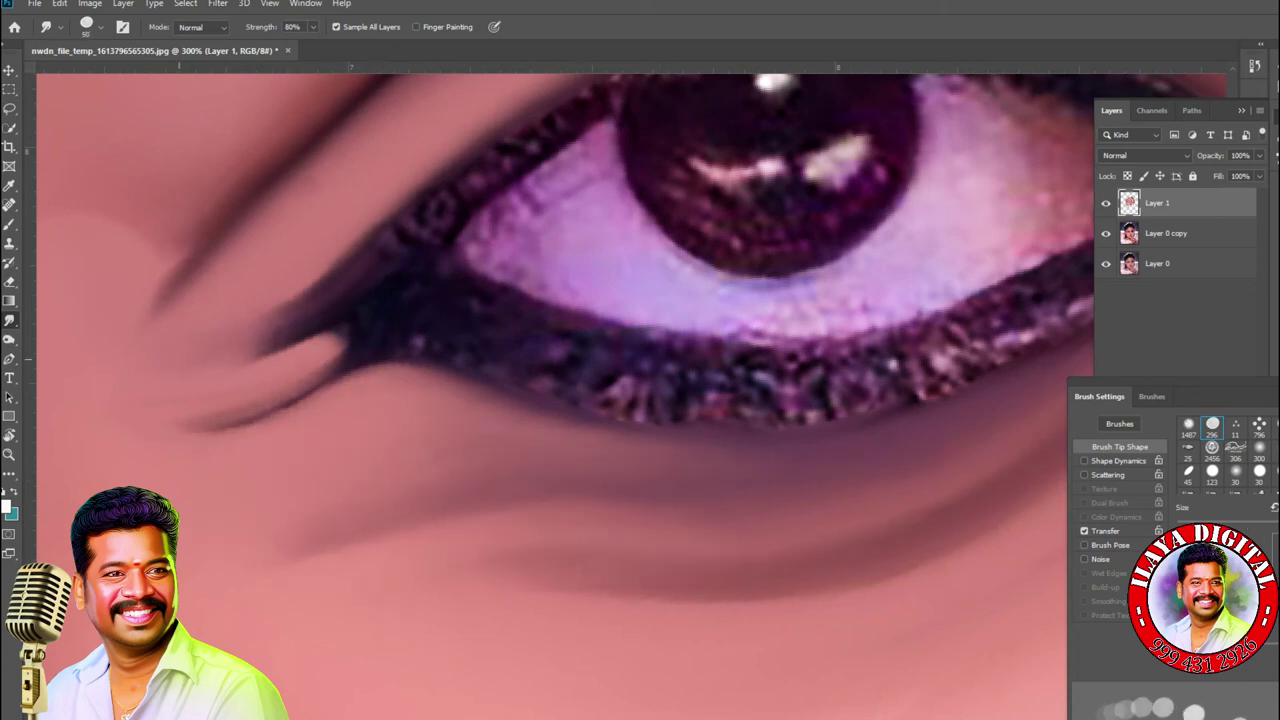
pyautogui.press('[')
pyautogui.press('[')
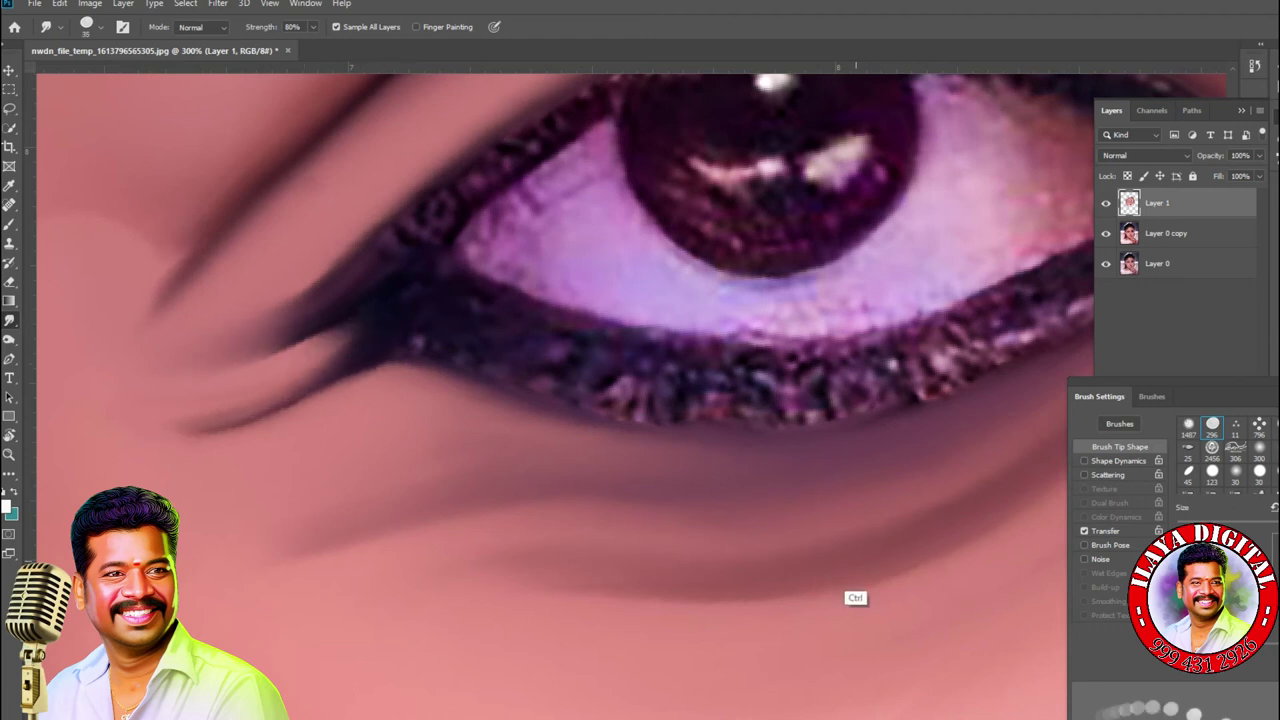
# - Save the portrait as the Photoshop document nayandara 2021.psd
pyautogui.scroll(-6, 855, 597)
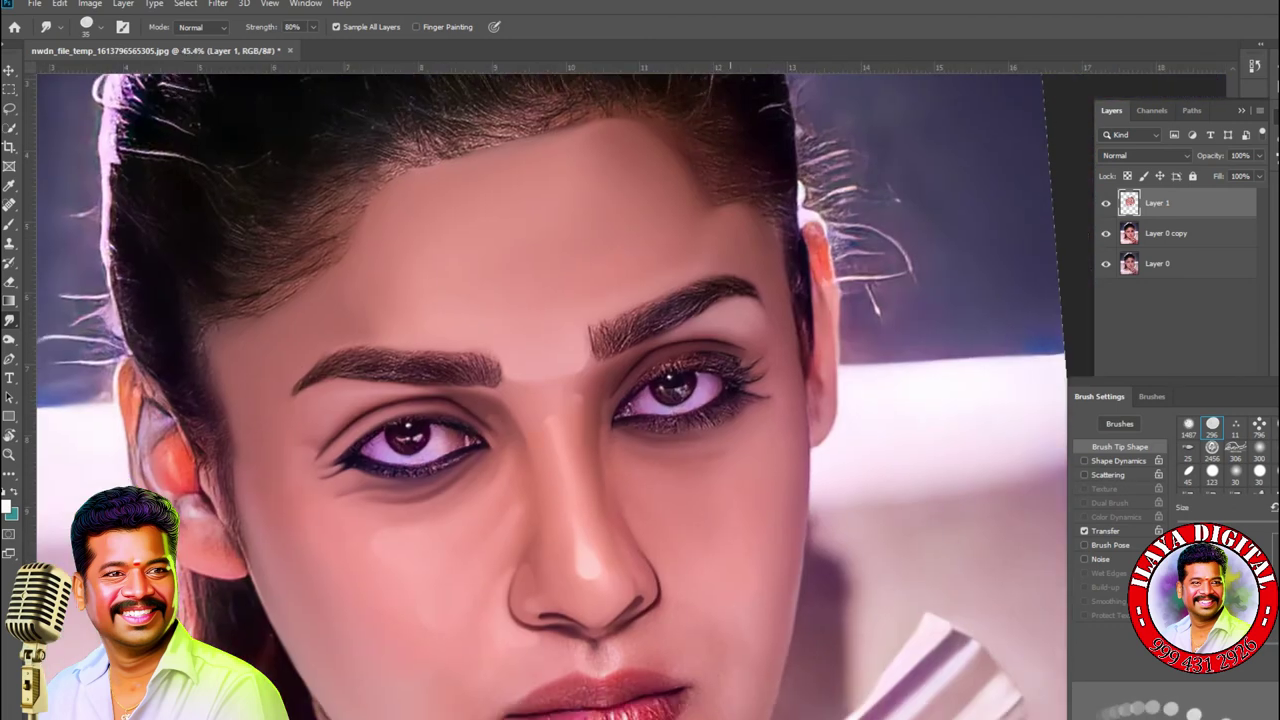
pyautogui.scroll(5, 592, 432)
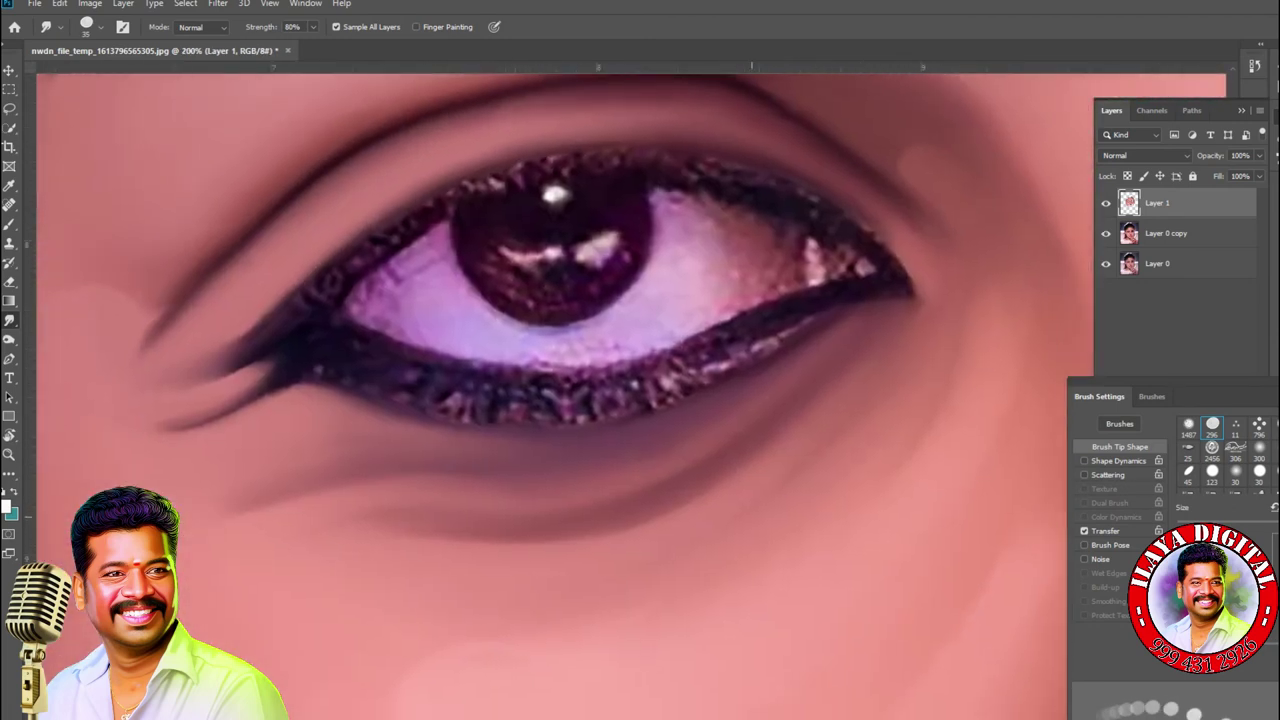
pyautogui.hotkey('ctrl', 'shift', 's')
pyautogui.click(66, 457)
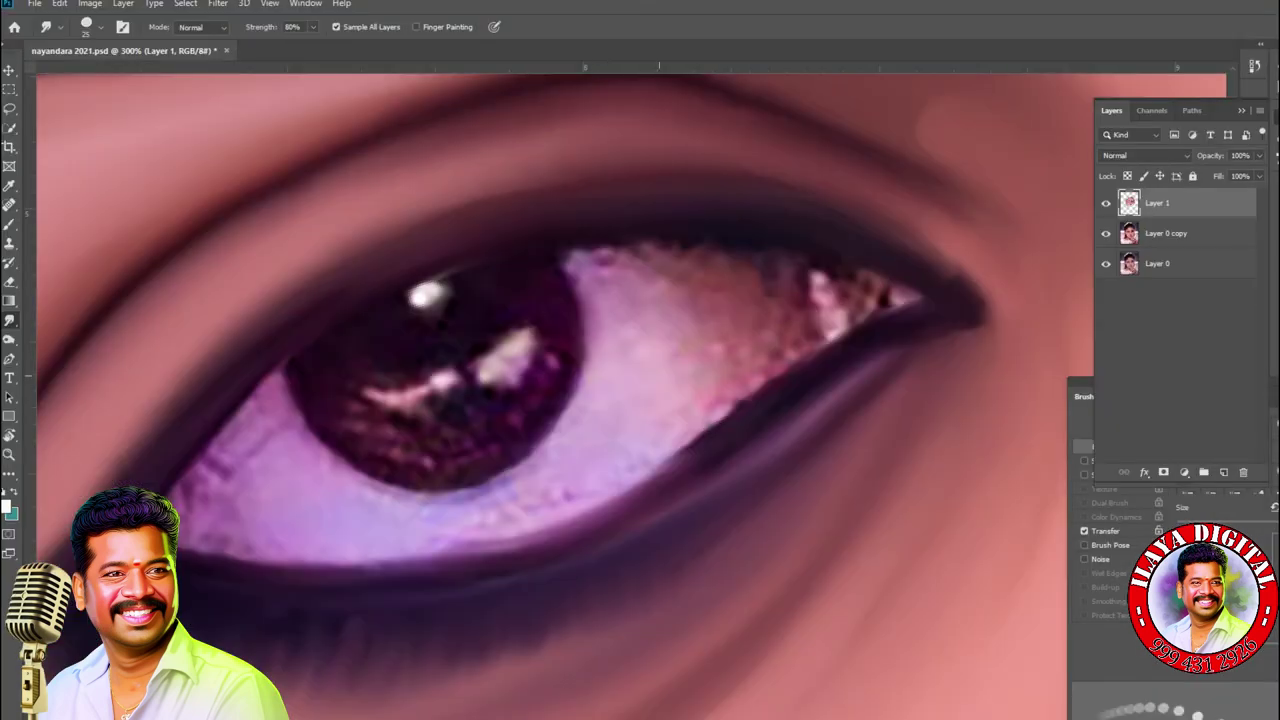
# - Smudge the white of the left eye between the iris and the inner corner smooth, including the corner itself, with a 25–40 px brush
pyautogui.press(']')
pyautogui.moveTo(603, 350); pyautogui.dragTo(588, 268)
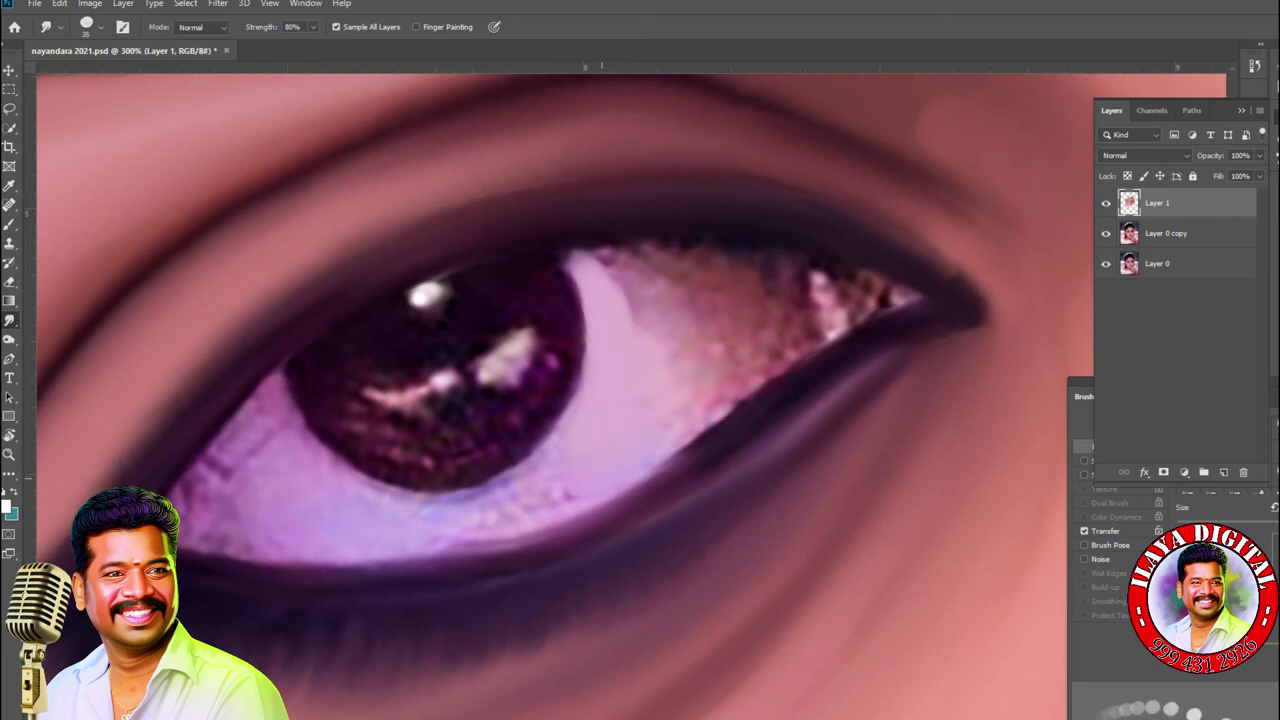
pyautogui.moveTo(690, 450)
pyautogui.mouseDown()
pyautogui.moveTo(715, 400)
pyautogui.moveTo(760, 360)
pyautogui.moveTo(650, 310)
pyautogui.moveTo(615, 265)
pyautogui.moveTo(760, 268)
pyautogui.moveTo(652, 300)
pyautogui.moveTo(748, 330)
pyautogui.moveTo(773, 287)
pyautogui.moveTo(786, 348)
pyautogui.moveTo(773, 370)
pyautogui.mouseUp()
pyautogui.moveTo(773, 295); pyautogui.dragTo(790, 345)
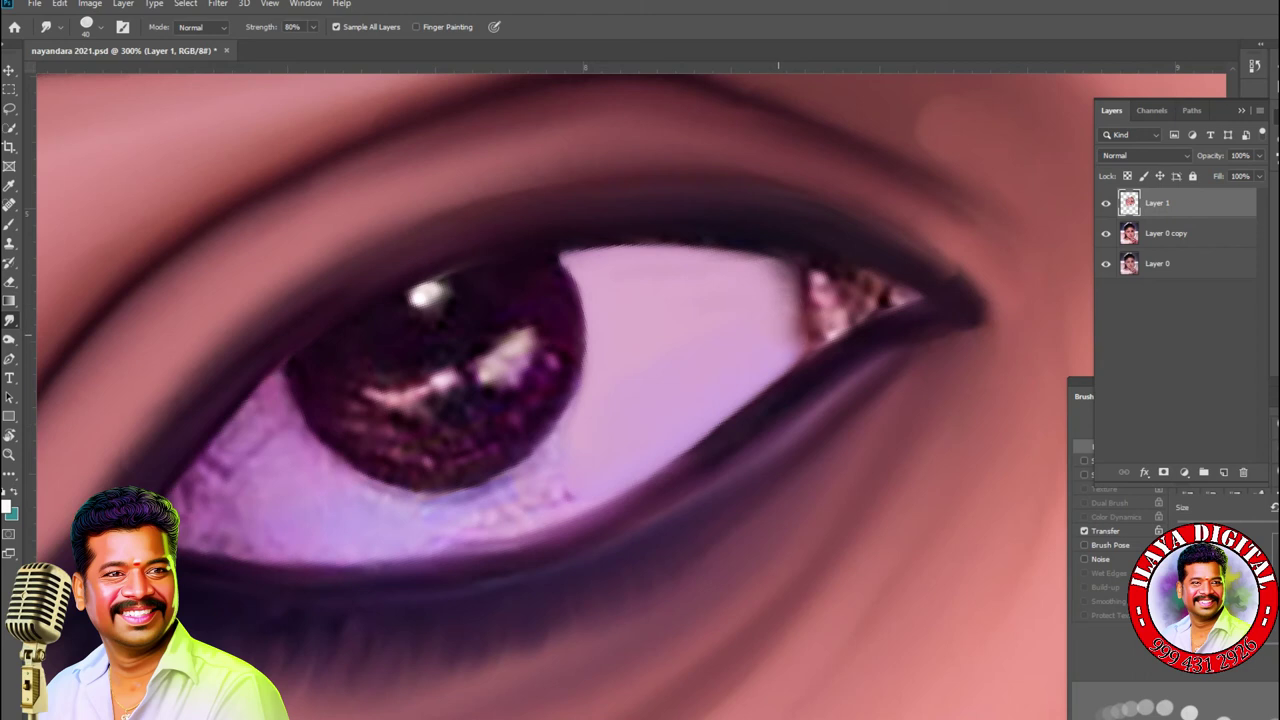
pyautogui.moveTo(821, 290)
pyautogui.mouseDown()
pyautogui.moveTo(866, 276)
pyautogui.moveTo(895, 300)
pyautogui.moveTo(815, 312)
pyautogui.moveTo(777, 290)
pyautogui.moveTo(793, 355)
pyautogui.mouseUp()
pyautogui.moveTo(875, 305)
pyautogui.mouseDown()
pyautogui.moveTo(895, 300)
pyautogui.moveTo(805, 320)
pyautogui.moveTo(785, 305)
pyautogui.mouseUp()
# - Smooth the veined white of the left eye on the iris's outer side and underneath it with a 20–35 px smudge brush
pyautogui.press(']')
pyautogui.moveTo(318, 470); pyautogui.dragTo(290, 438)
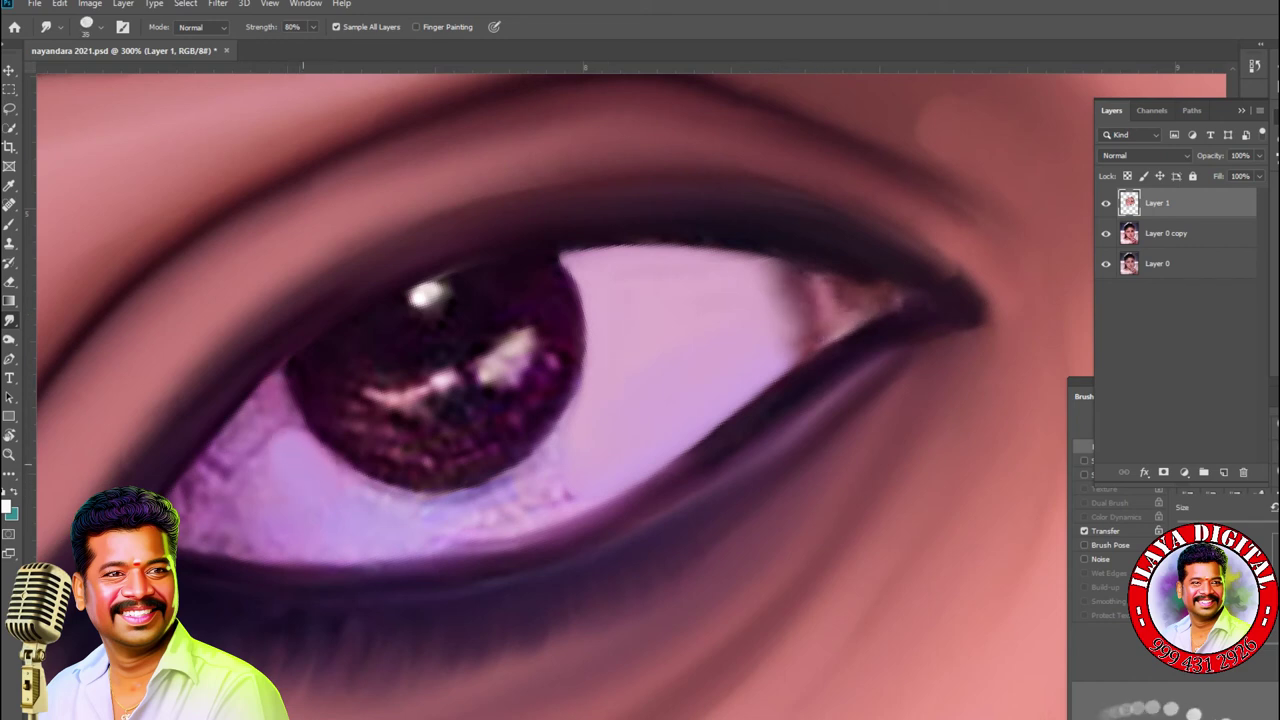
pyautogui.moveTo(396, 508)
pyautogui.mouseDown()
pyautogui.moveTo(438, 524)
pyautogui.moveTo(535, 472)
pyautogui.moveTo(600, 385)
pyautogui.mouseUp()
pyautogui.moveTo(262, 455)
pyautogui.mouseDown()
pyautogui.moveTo(248, 490)
pyautogui.moveTo(222, 505)
pyautogui.moveTo(222, 468)
pyautogui.moveTo(255, 400)
pyautogui.moveTo(282, 378)
pyautogui.moveTo(272, 420)
pyautogui.mouseUp()
pyautogui.moveTo(200, 468)
pyautogui.mouseDown()
pyautogui.moveTo(190, 500)
pyautogui.moveTo(224, 545)
pyautogui.mouseUp()
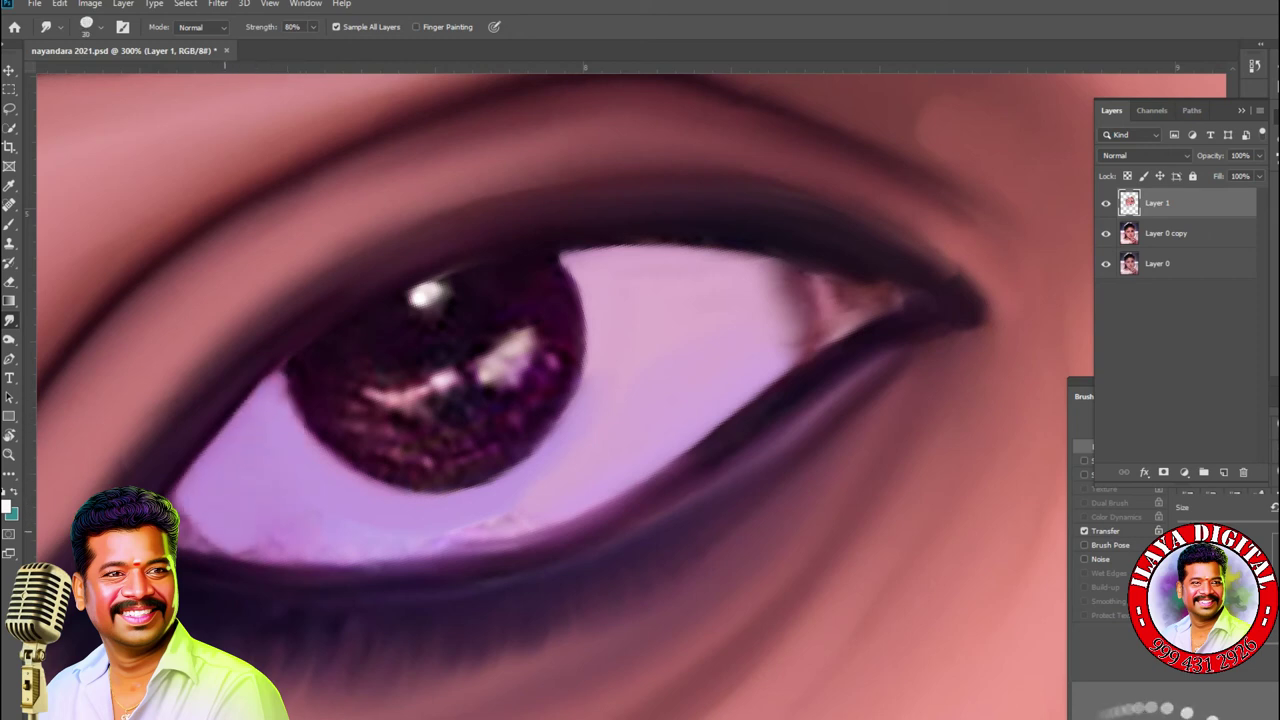
pyautogui.moveTo(293, 545); pyautogui.dragTo(330, 540)
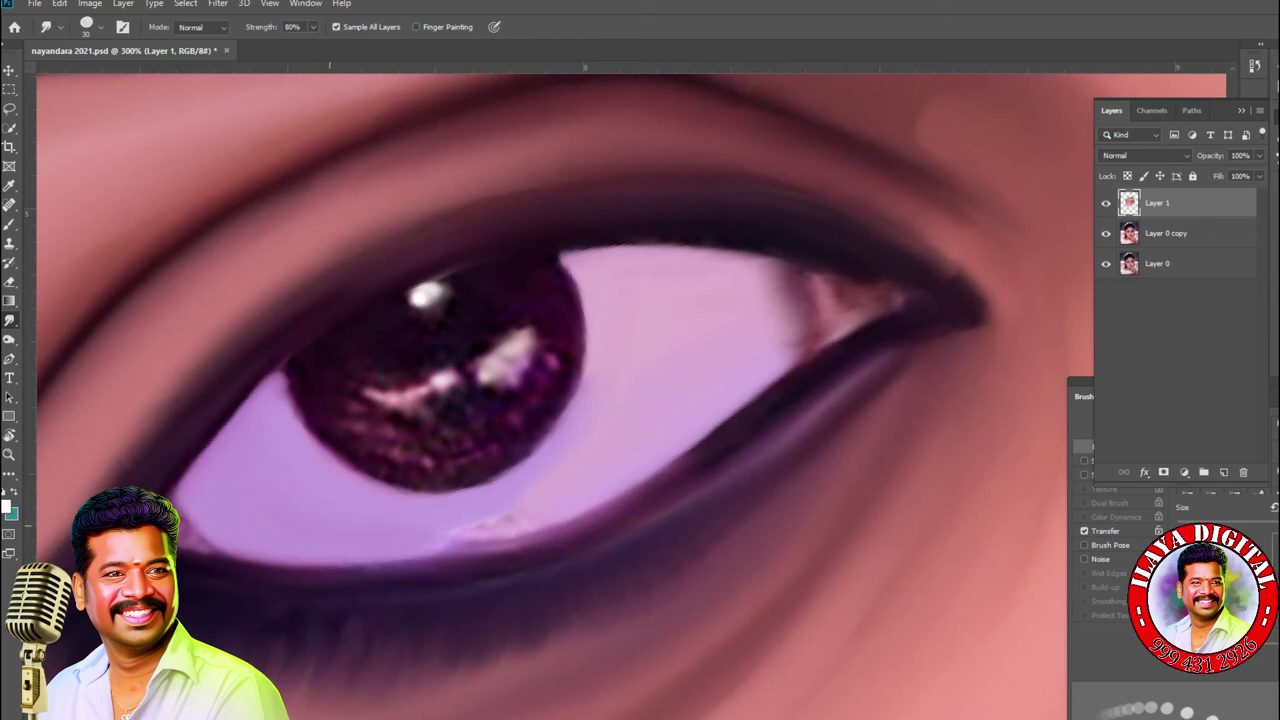
pyautogui.moveTo(505, 522)
pyautogui.mouseDown()
pyautogui.moveTo(473, 548)
pyautogui.moveTo(553, 505)
pyautogui.mouseUp()
# - Blend the outer end of the left eye's white and clean up its upper and lower lid edges with a 25 px smudge brush
pyautogui.press(']')
pyautogui.press(']')
pyautogui.press(']')
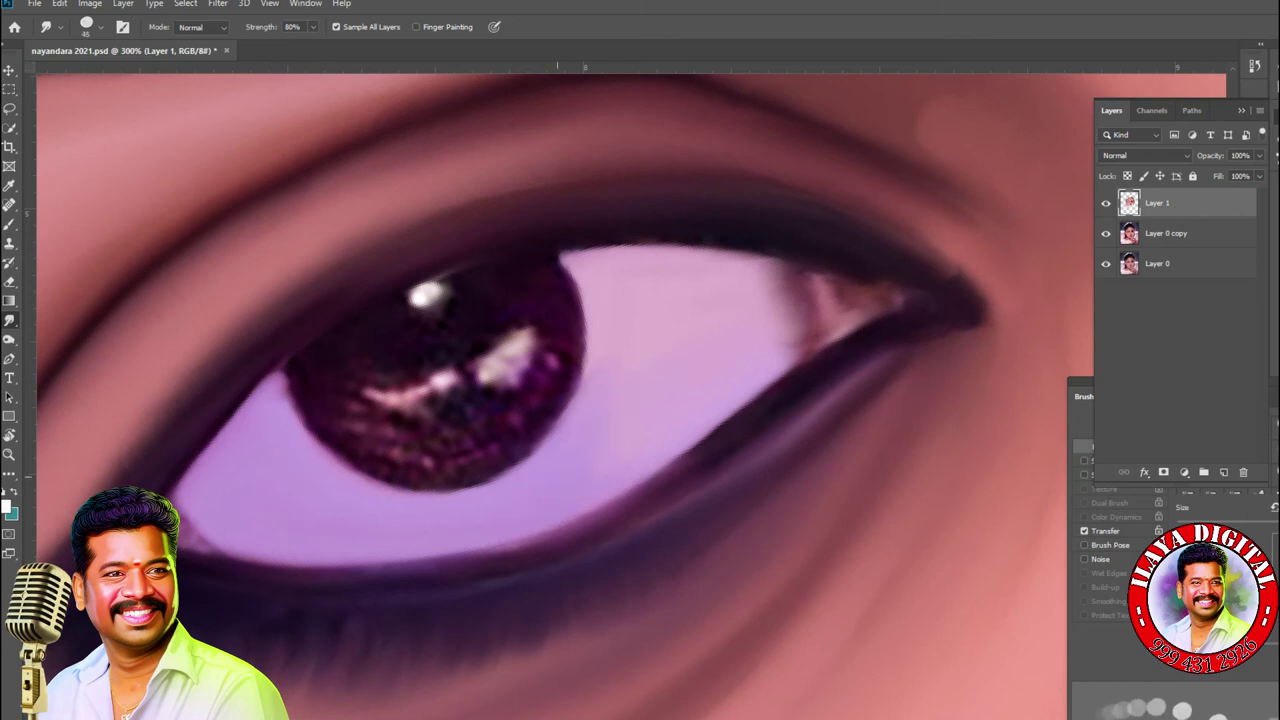
pyautogui.press('[')
pyautogui.press('[')
pyautogui.press('[')
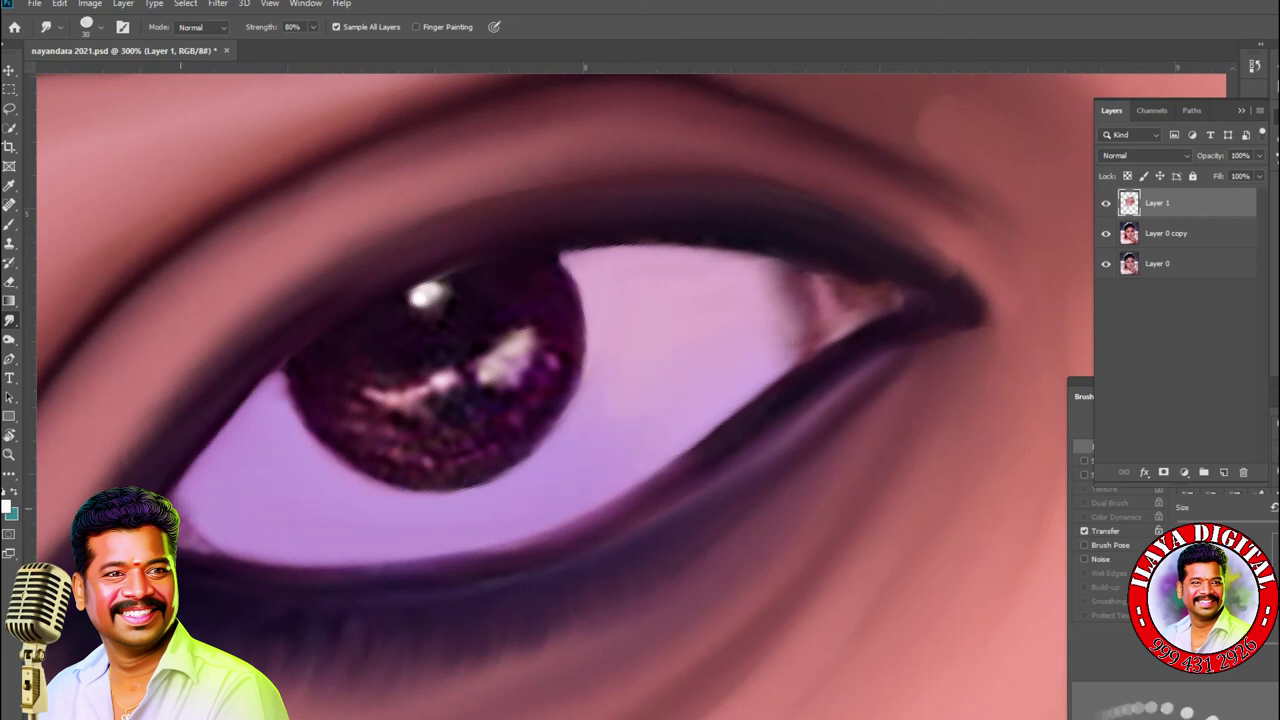
pyautogui.press('[')
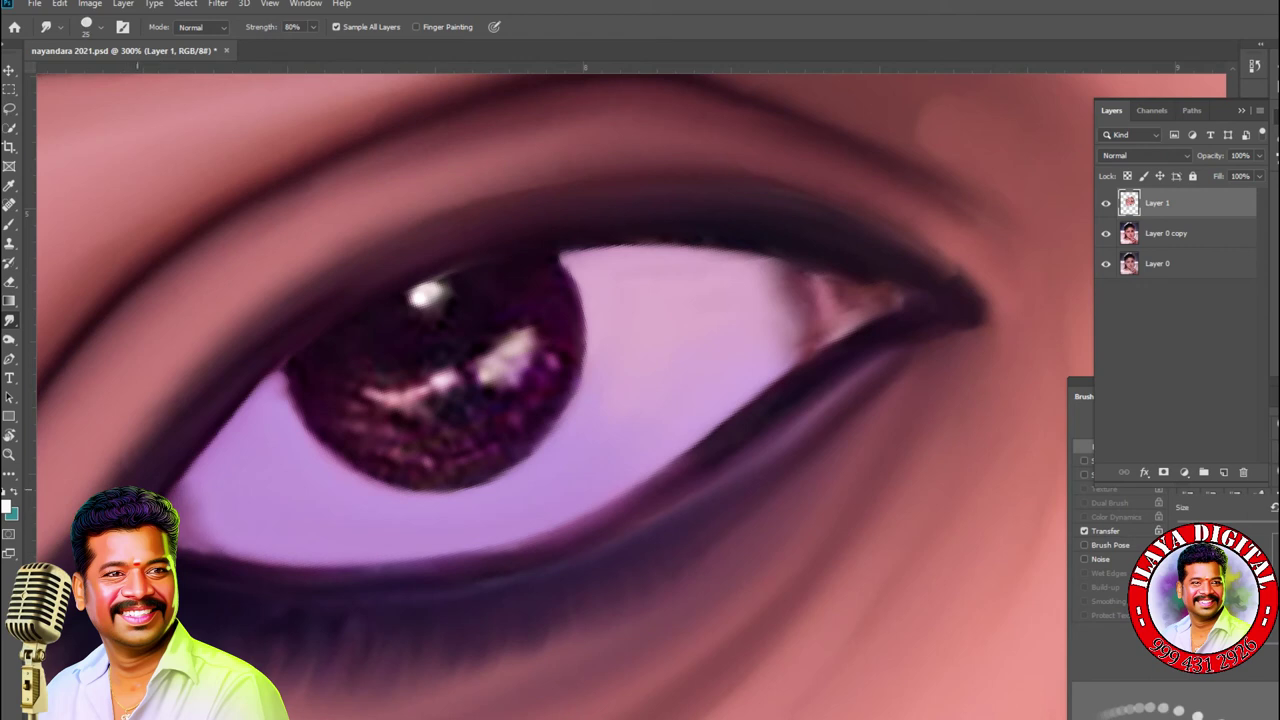
pyautogui.moveTo(210, 435); pyautogui.dragTo(300, 372)
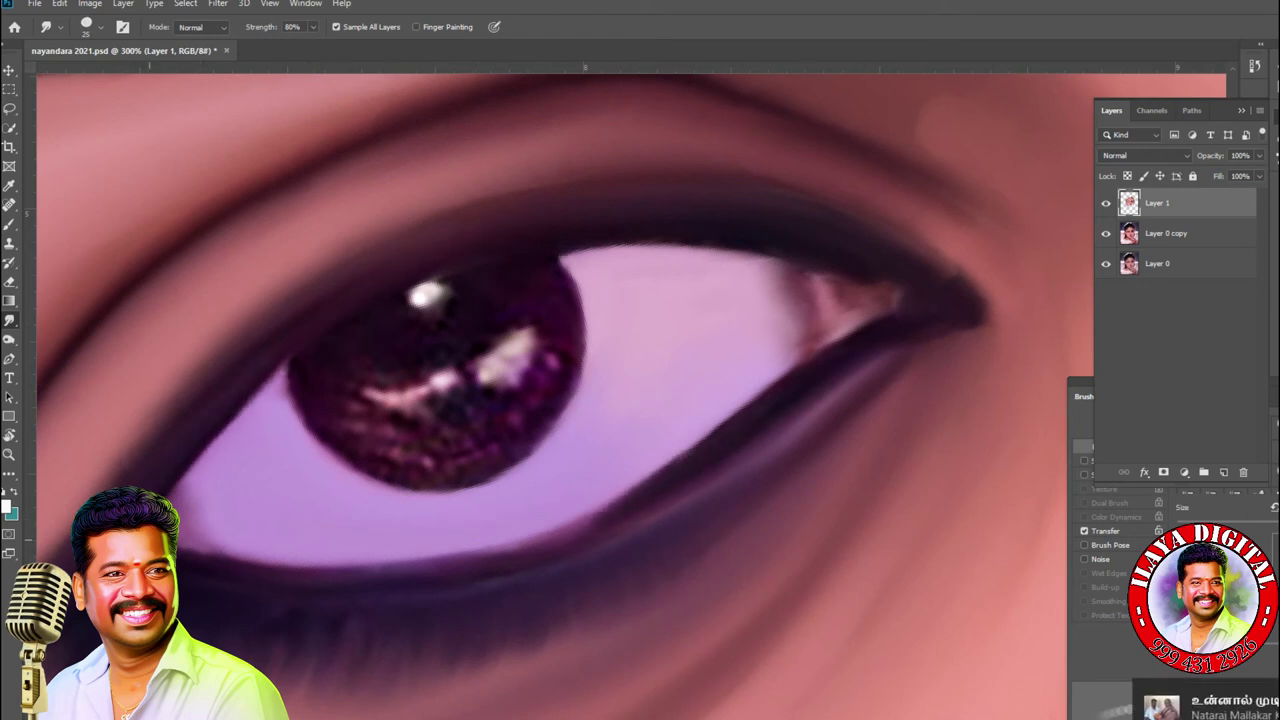
pyautogui.moveTo(300, 578)
pyautogui.mouseDown()
pyautogui.moveTo(510, 552)
pyautogui.moveTo(630, 508)
pyautogui.moveTo(700, 462)
pyautogui.mouseUp()
# - Smudge a smooth dark ring around the rim of the left eye's iris with a brush of up to 35 px
pyautogui.press(']')
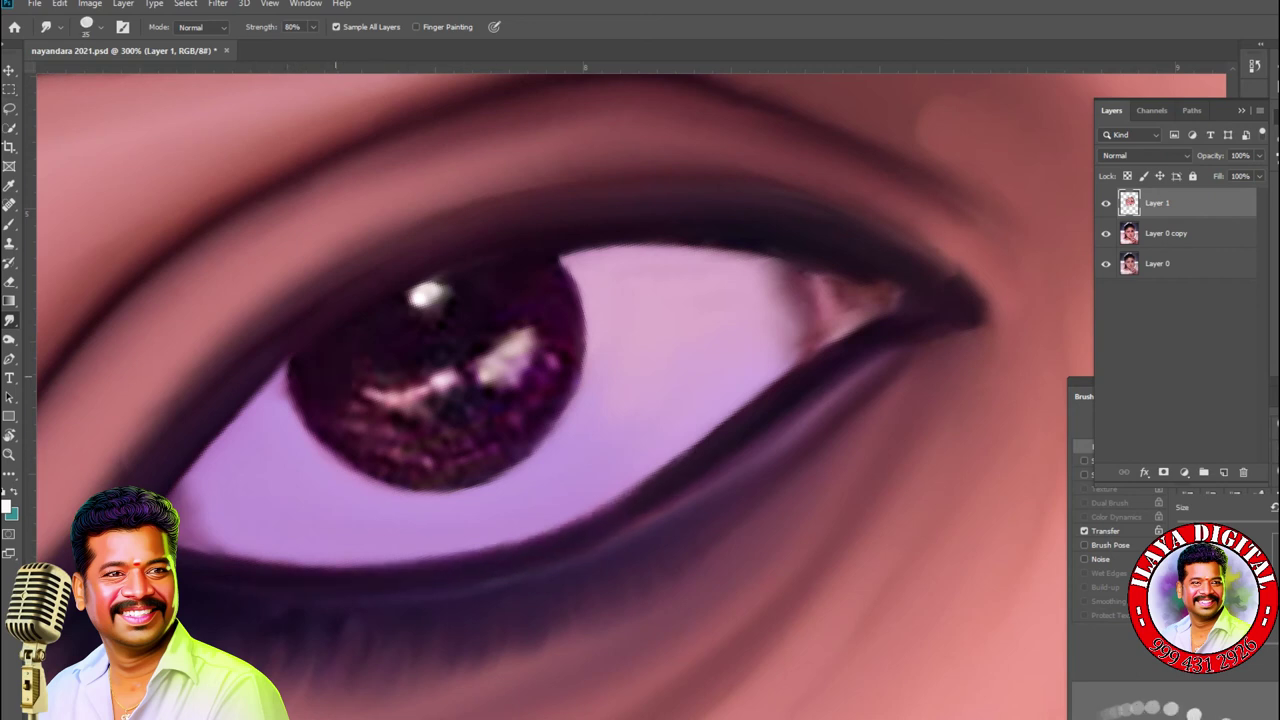
pyautogui.moveTo(345, 420); pyautogui.dragTo(328, 455)
pyautogui.moveTo(568, 262)
pyautogui.mouseDown()
pyautogui.moveTo(572, 352)
pyautogui.moveTo(548, 432)
pyautogui.mouseUp()
pyautogui.moveTo(405, 425)
pyautogui.mouseDown()
pyautogui.moveTo(351, 472)
pyautogui.moveTo(455, 485)
pyautogui.moveTo(534, 452)
pyautogui.moveTo(530, 464)
pyautogui.mouseUp()
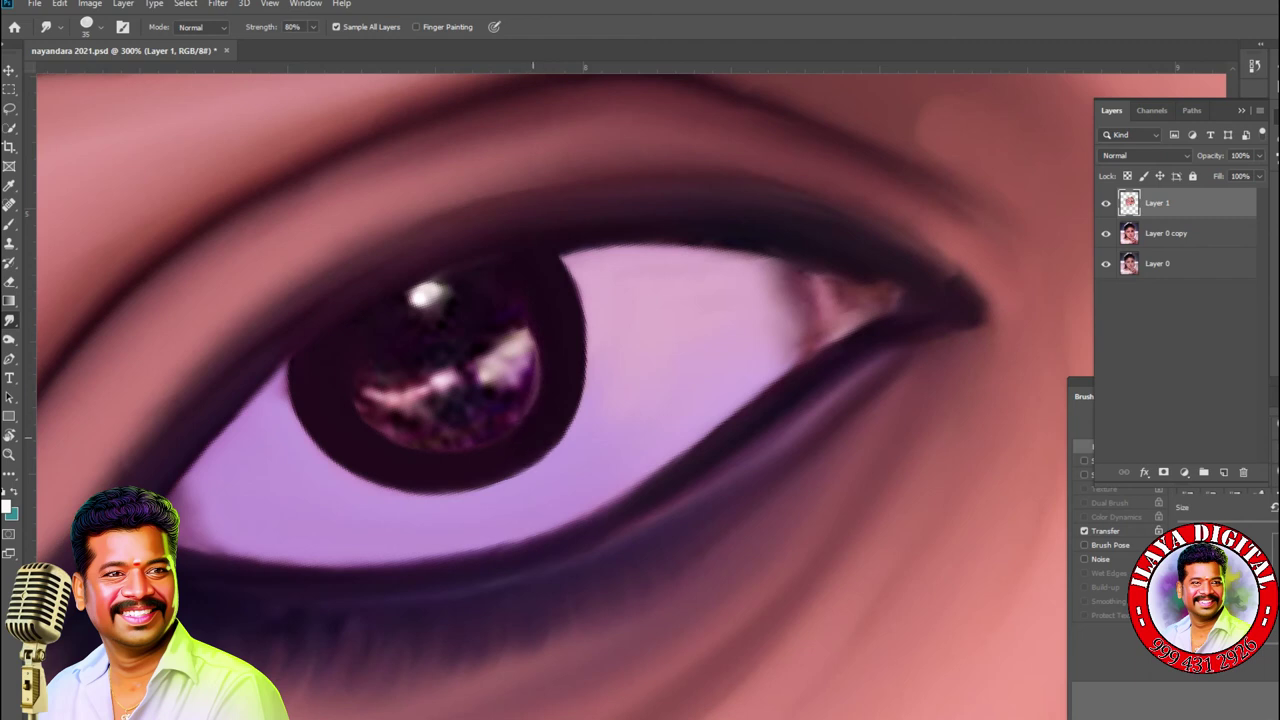
# - Shape the left eye's bright reflection into a small square highlight and smudge the remaining iris texture dark, using a 20–40 px brush
pyautogui.press('[')
pyautogui.press('[')
pyautogui.moveTo(440, 288)
pyautogui.mouseDown()
pyautogui.moveTo(410, 305)
pyautogui.moveTo(424, 312)
pyautogui.moveTo(458, 292)
pyautogui.mouseUp()
pyautogui.press(']')
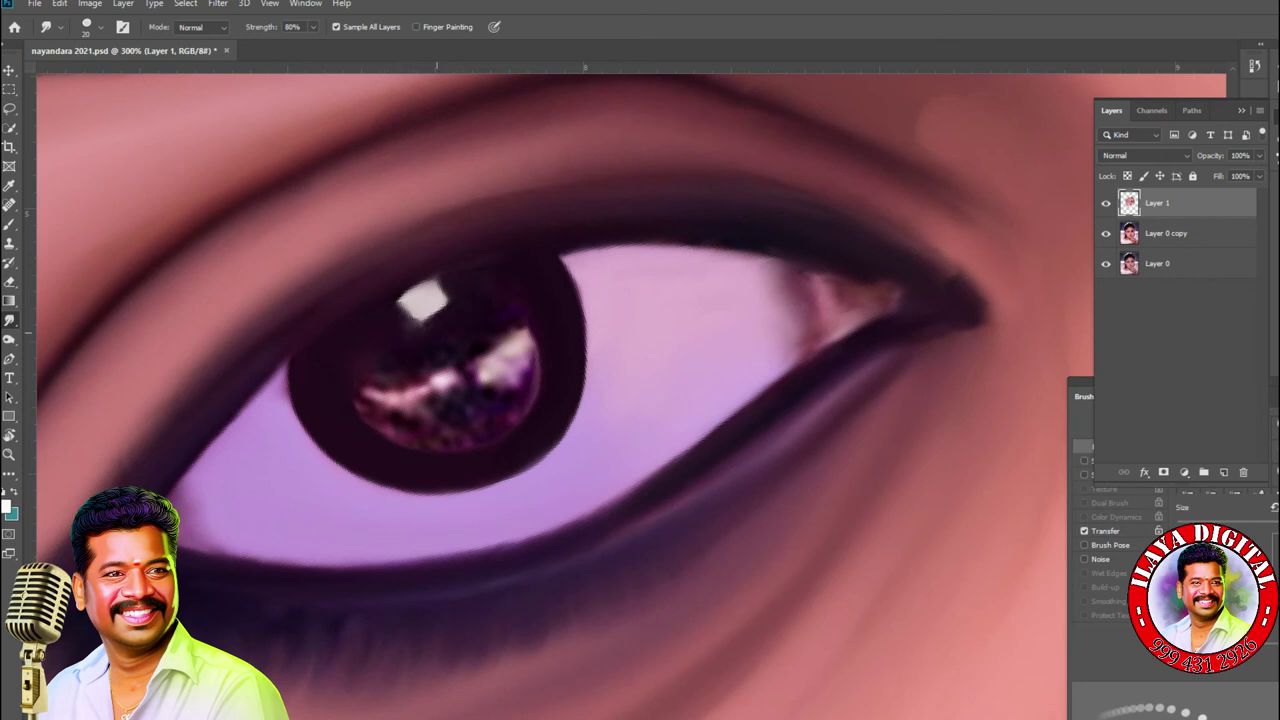
pyautogui.press(']')
pyautogui.press(']')
pyautogui.moveTo(470, 350); pyautogui.dragTo(410, 385)
pyautogui.moveTo(440, 310)
pyautogui.mouseDown()
pyautogui.moveTo(435, 345)
pyautogui.moveTo(520, 355)
pyautogui.moveTo(512, 375)
pyautogui.moveTo(362, 385)
pyautogui.moveTo(514, 405)
pyautogui.moveTo(357, 415)
pyautogui.moveTo(497, 380)
pyautogui.mouseUp()
# - Smooth the right eye's white on the outer side of and below the iris with a 25–35 px smudge brush
pyautogui.scroll(-5, 714, 600)
pyautogui.scroll(7, 777, 629)
pyautogui.hscroll(10, 640, 400)
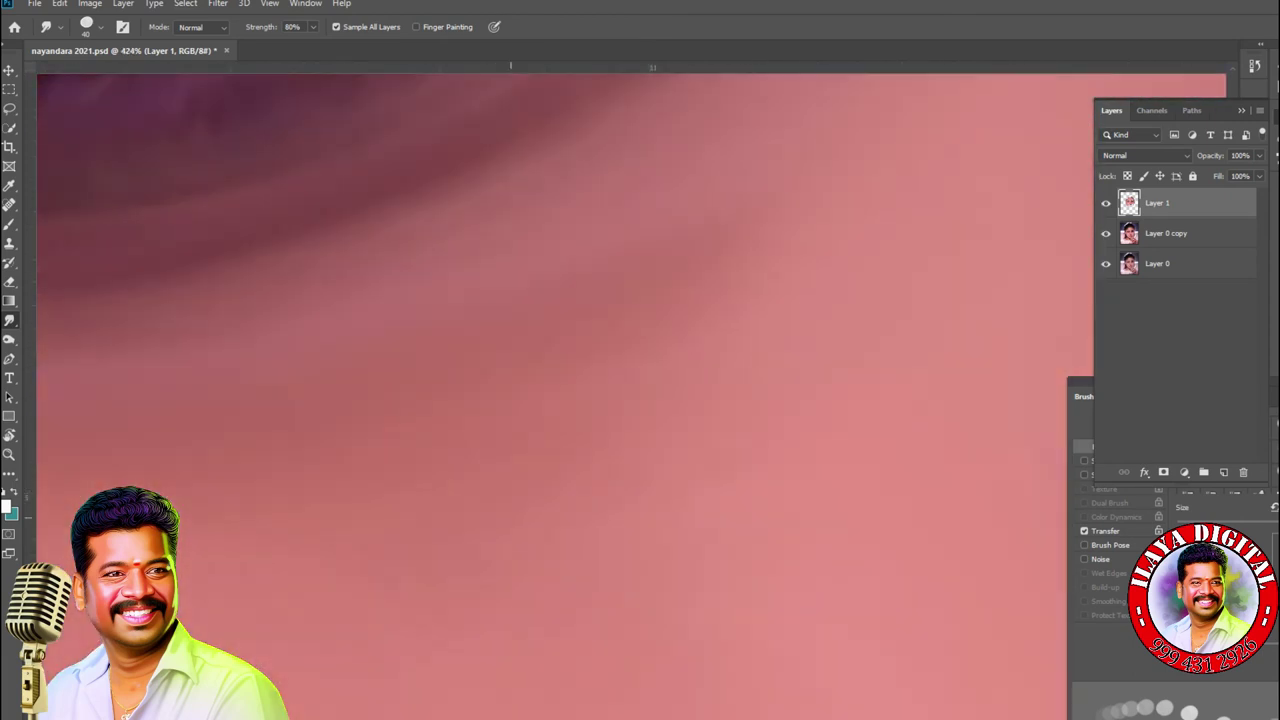
pyautogui.press('[')
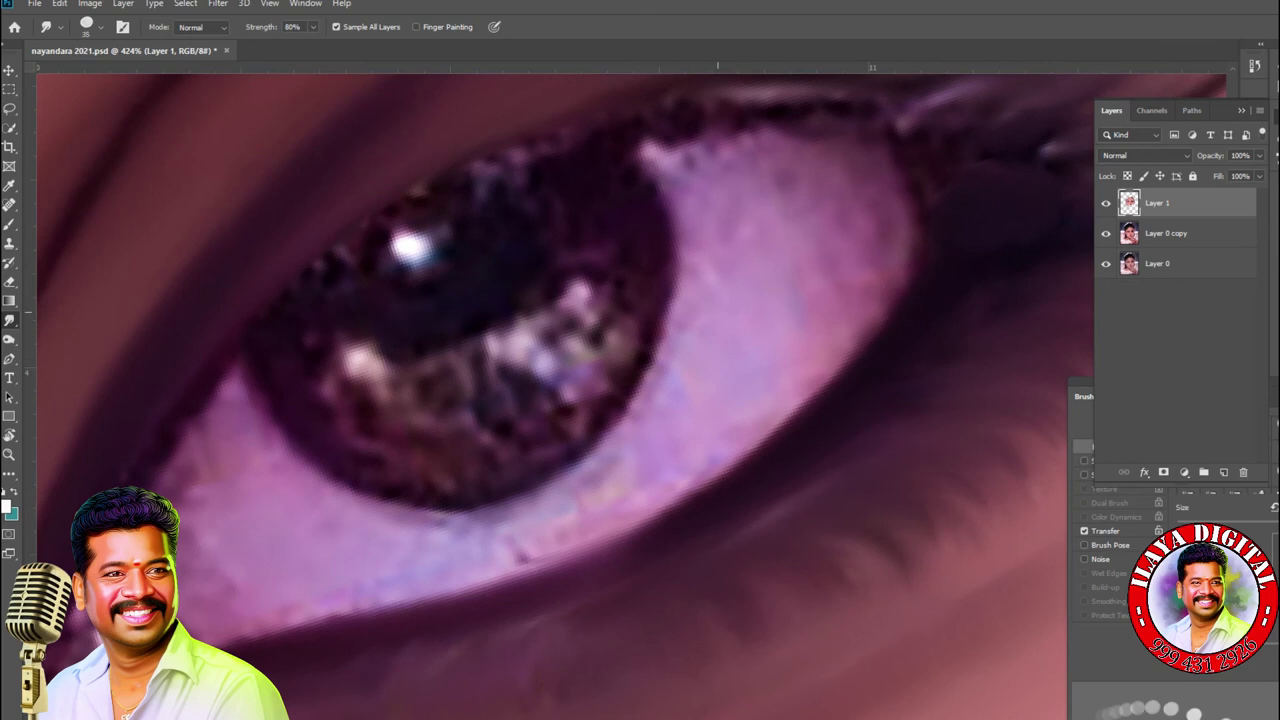
pyautogui.moveTo(790, 295); pyautogui.dragTo(832, 255)
pyautogui.moveTo(694, 290); pyautogui.dragTo(718, 240)
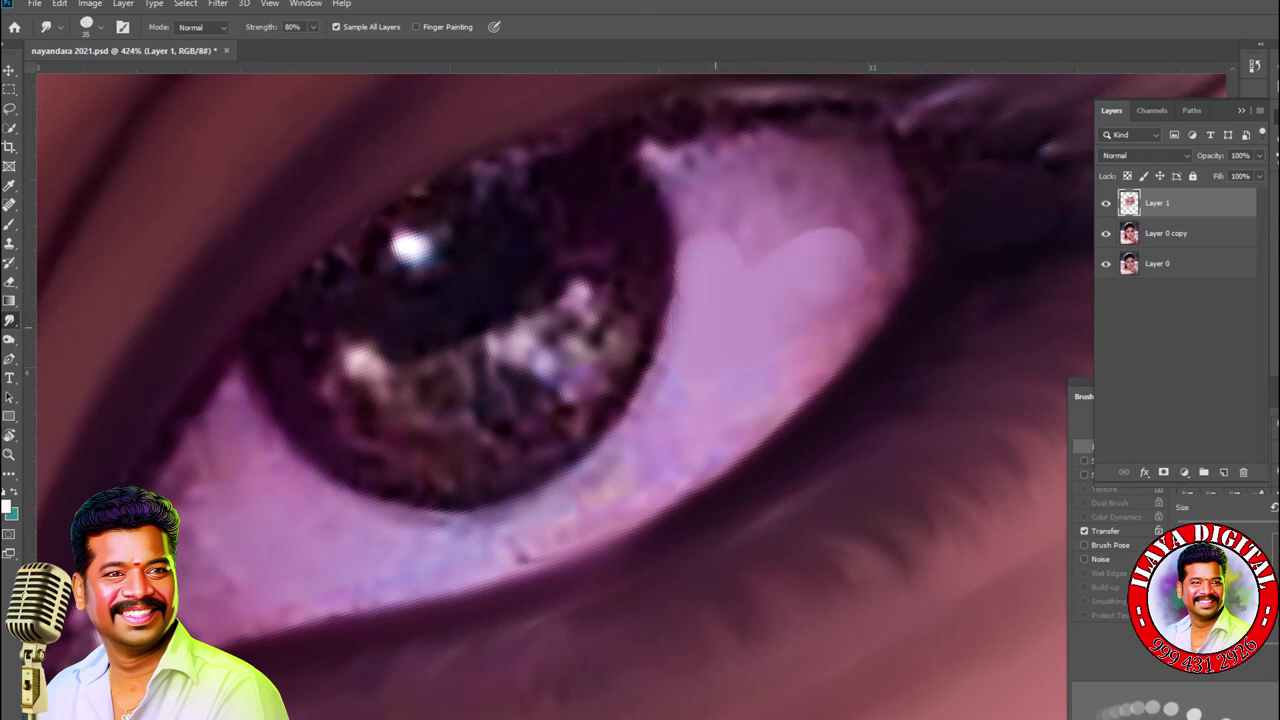
pyautogui.moveTo(680, 292)
pyautogui.mouseDown()
pyautogui.moveTo(700, 215)
pyautogui.moveTo(655, 145)
pyautogui.mouseUp()
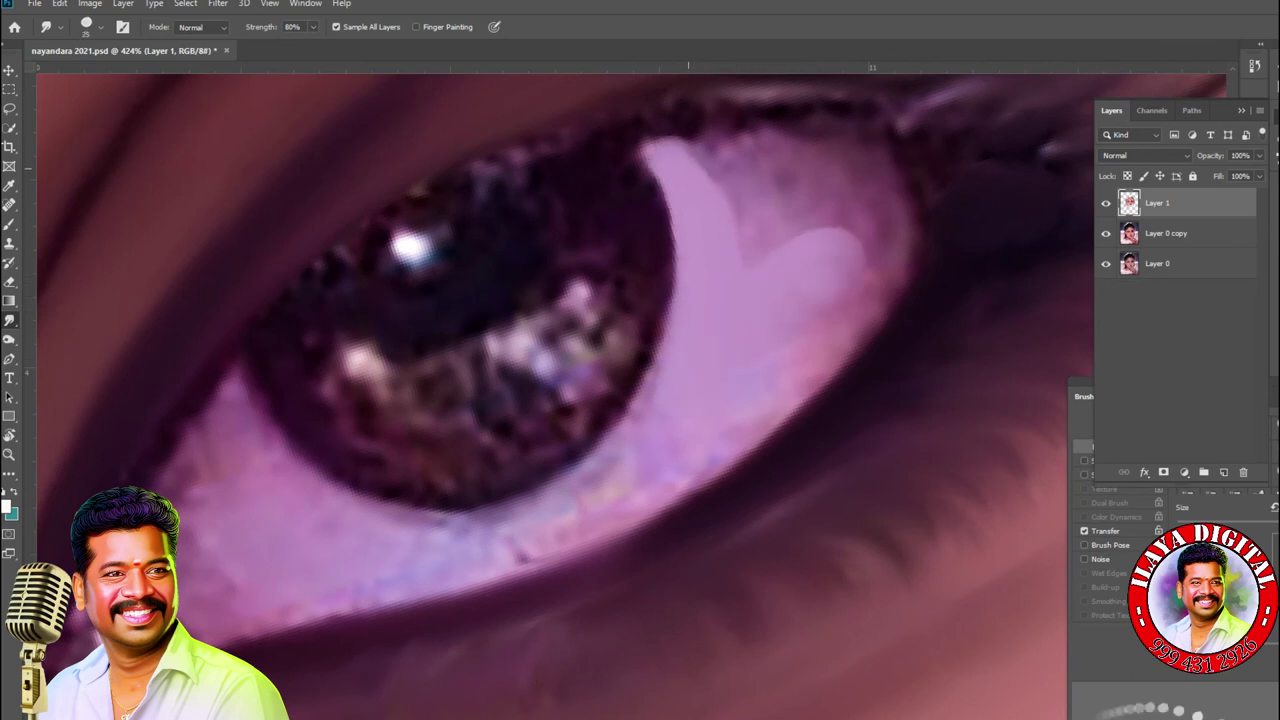
pyautogui.moveTo(805, 395); pyautogui.dragTo(895, 245)
pyautogui.moveTo(790, 255)
pyautogui.mouseDown()
pyautogui.moveTo(700, 140)
pyautogui.moveTo(858, 148)
pyautogui.moveTo(830, 225)
pyautogui.moveTo(880, 280)
pyautogui.moveTo(885, 200)
pyautogui.moveTo(860, 150)
pyautogui.moveTo(900, 215)
pyautogui.moveTo(898, 295)
pyautogui.mouseUp()
pyautogui.moveTo(630, 410)
pyautogui.mouseDown()
pyautogui.moveTo(595, 470)
pyautogui.moveTo(470, 560)
pyautogui.moveTo(330, 530)
pyautogui.mouseUp()
pyautogui.moveTo(440, 602)
pyautogui.mouseDown()
pyautogui.moveTo(290, 612)
pyautogui.moveTo(320, 500)
pyautogui.moveTo(270, 490)
pyautogui.mouseUp()
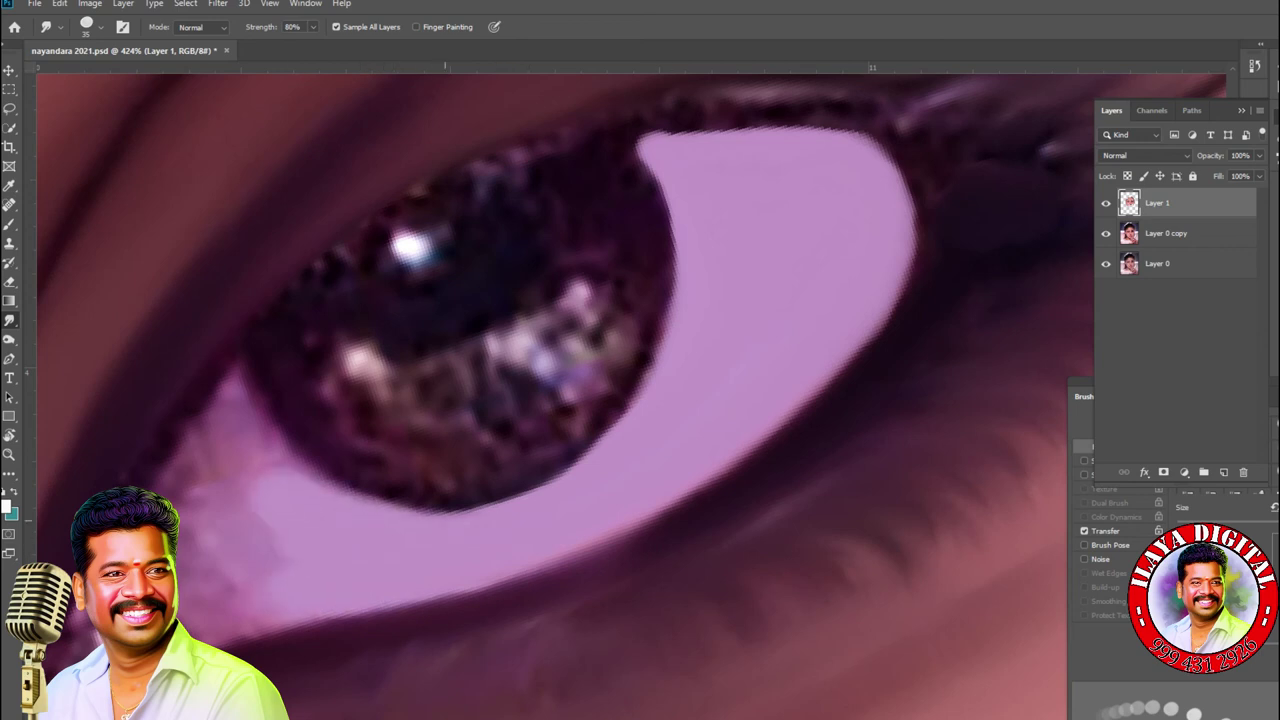
# - Smudge the right eye's white toward the nose and soften its textured inner corner with a 15–35 px brush
pyautogui.moveTo(410, 245); pyautogui.dragTo(668, 95)
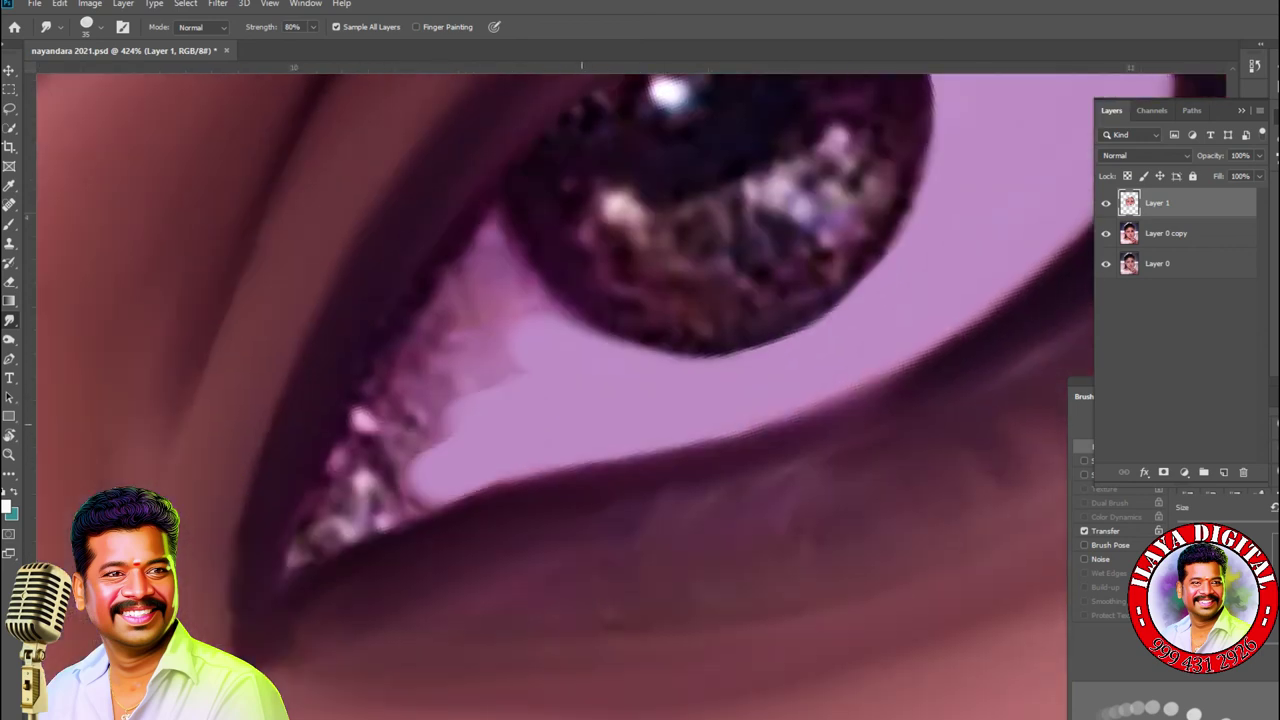
pyautogui.moveTo(508, 380)
pyautogui.mouseDown()
pyautogui.moveTo(410, 415)
pyautogui.moveTo(355, 400)
pyautogui.moveTo(379, 365)
pyautogui.moveTo(462, 318)
pyautogui.moveTo(450, 250)
pyautogui.moveTo(515, 270)
pyautogui.moveTo(550, 305)
pyautogui.mouseUp()
pyautogui.moveTo(370, 440); pyautogui.dragTo(345, 440)
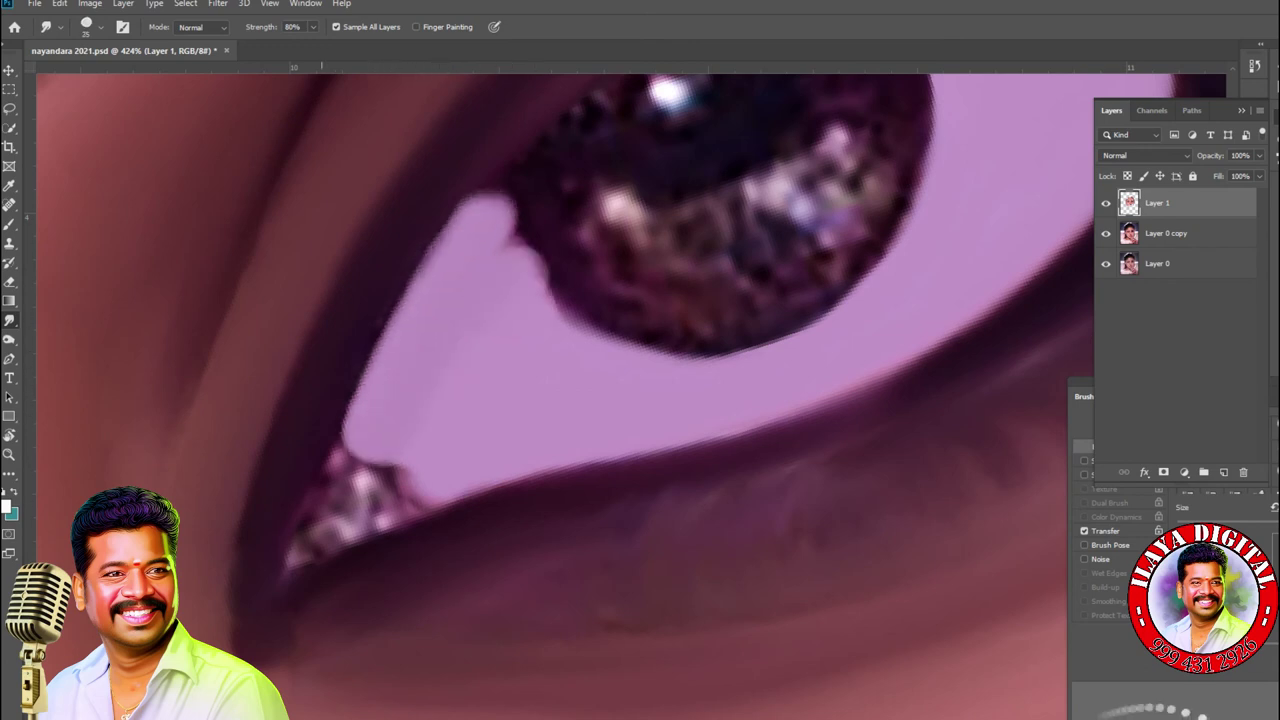
pyautogui.press(']')
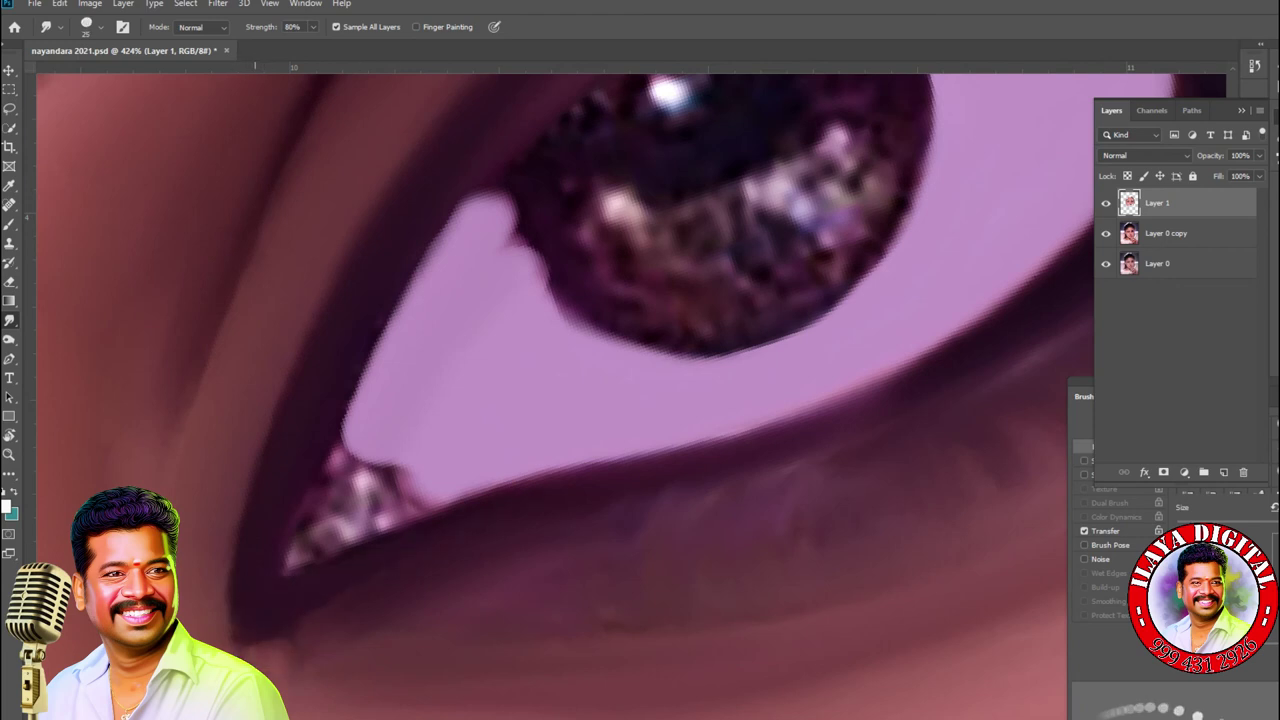
pyautogui.press('[')
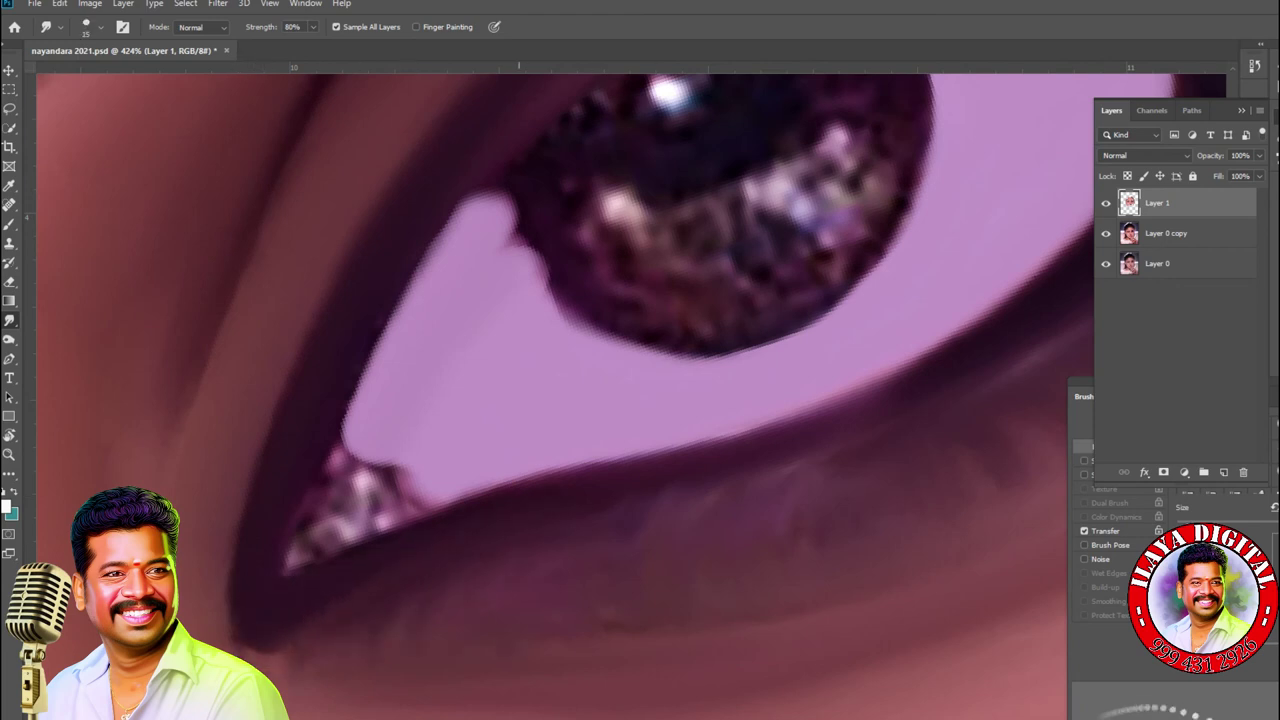
pyautogui.moveTo(355, 455)
pyautogui.mouseDown()
pyautogui.moveTo(360, 480)
pyautogui.moveTo(400, 480)
pyautogui.moveTo(320, 530)
pyautogui.moveTo(370, 525)
pyautogui.mouseUp()
pyautogui.press(']')
pyautogui.moveTo(300, 500); pyautogui.dragTo(290, 565)
pyautogui.press(']')
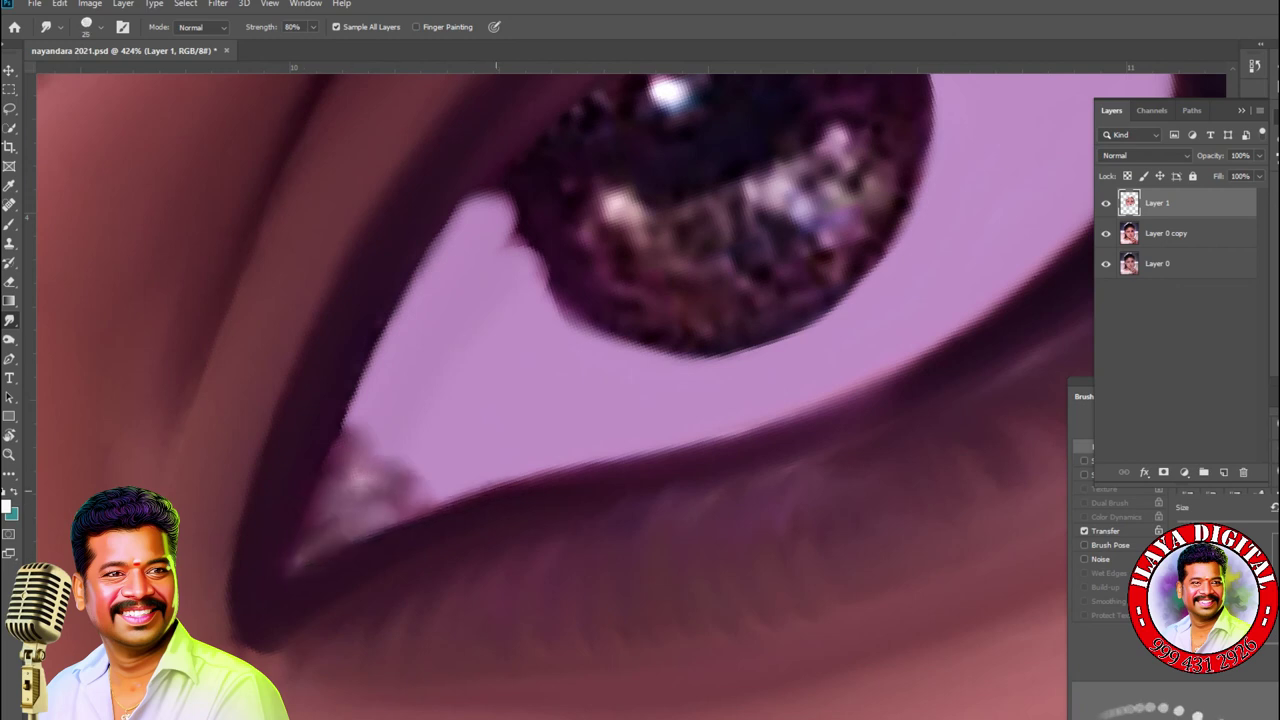
# - Smooth the right eye's lower lid line and its blend into the inner corner with a 20–30 px smudge brush
pyautogui.moveTo(470, 495)
pyautogui.mouseDown()
pyautogui.moveTo(390, 480)
pyautogui.moveTo(350, 440)
pyautogui.mouseUp()
pyautogui.scroll(-1, 700, 300)
pyautogui.moveTo(700, 300); pyautogui.dragTo(390, 430)
pyautogui.moveTo(545, 500); pyautogui.dragTo(715, 380)
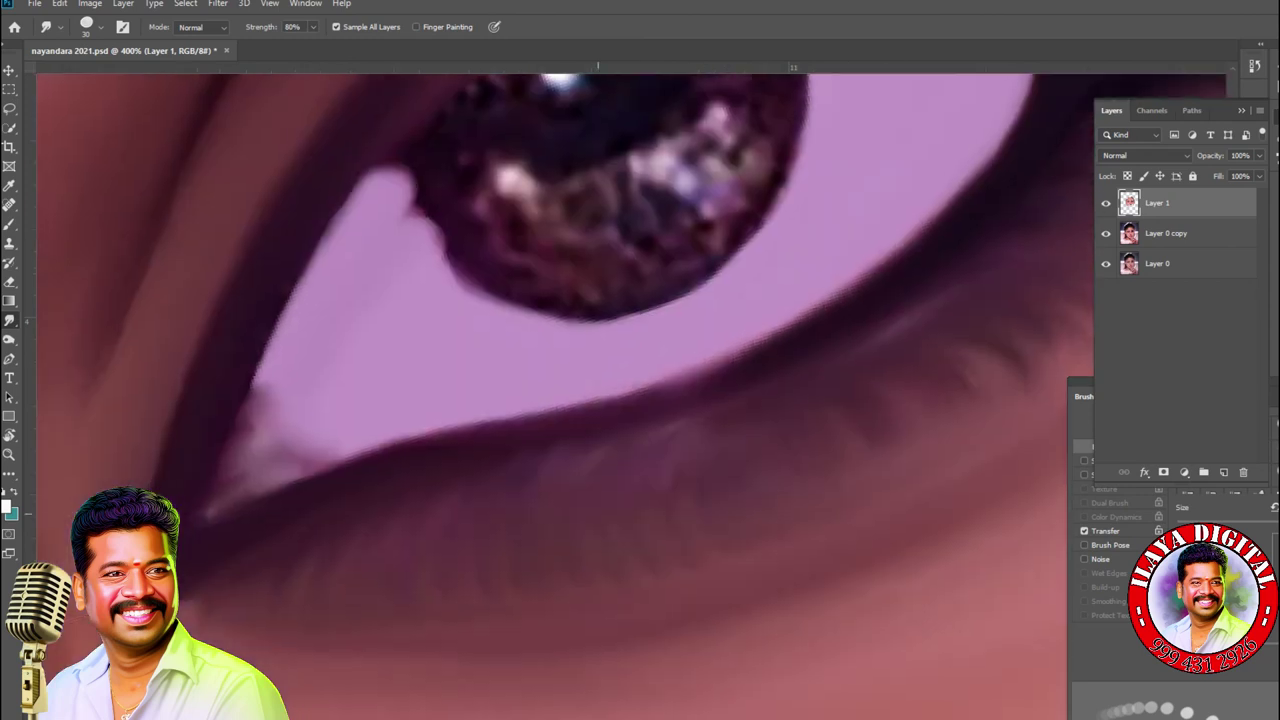
pyautogui.press('[')
pyautogui.moveTo(420, 430); pyautogui.dragTo(742, 356)
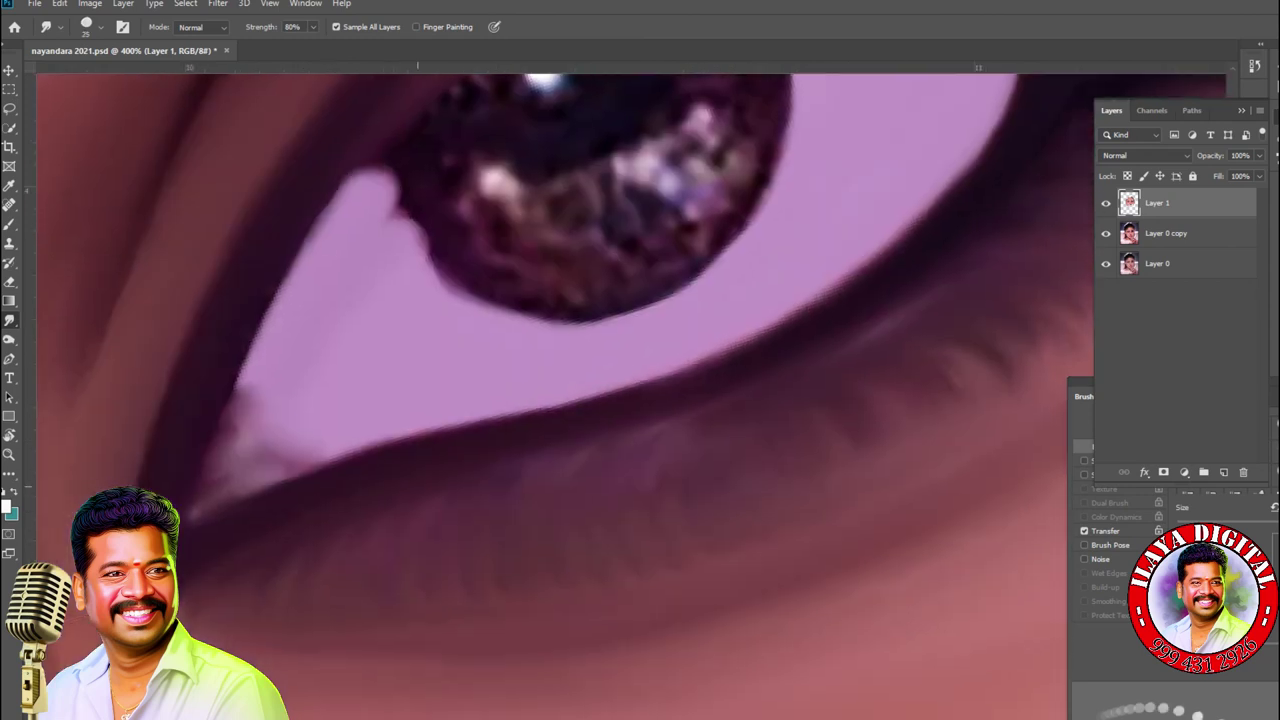
# - Smudge the right eye's upper lash line into a smooth dark band from the outer corner across the iris with a 25 px brush
pyautogui.scroll(-2, 600, 400)
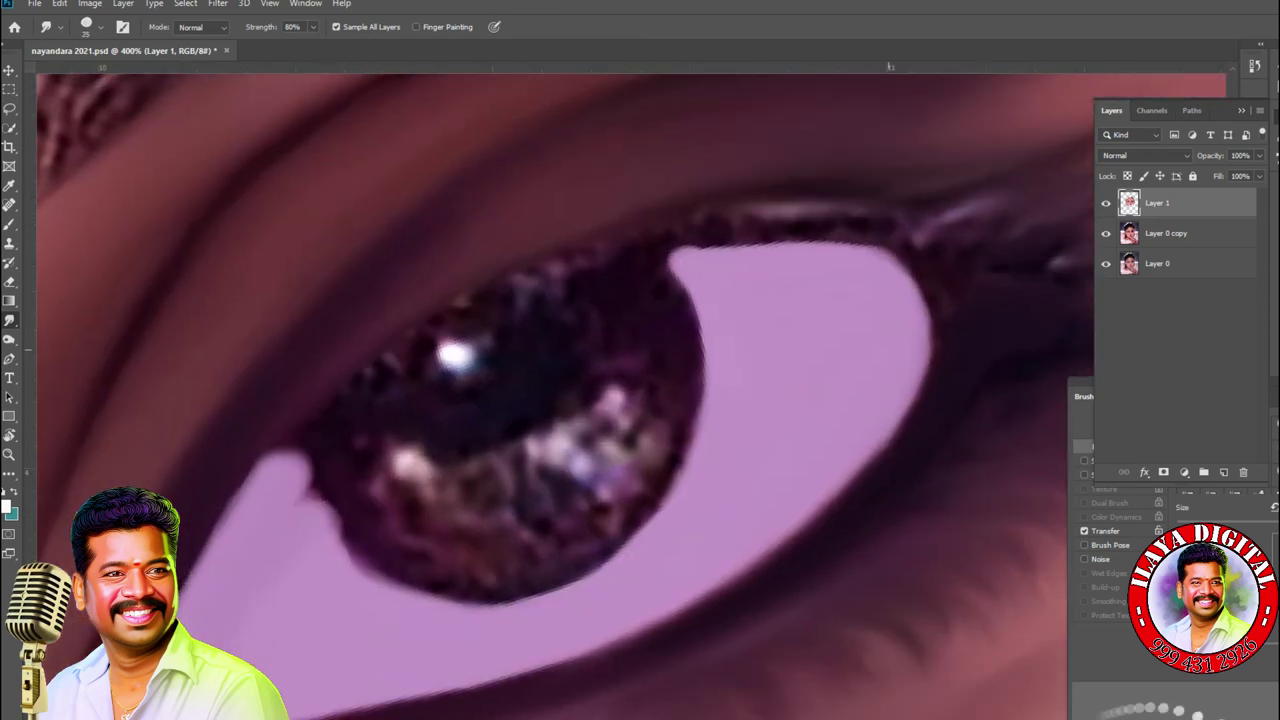
pyautogui.moveTo(945, 236)
pyautogui.mouseDown()
pyautogui.moveTo(605, 252)
pyautogui.moveTo(830, 250)
pyautogui.moveTo(915, 272)
pyautogui.moveTo(925, 290)
pyautogui.moveTo(893, 300)
pyautogui.mouseUp()
pyautogui.scroll(2, 600, 400)
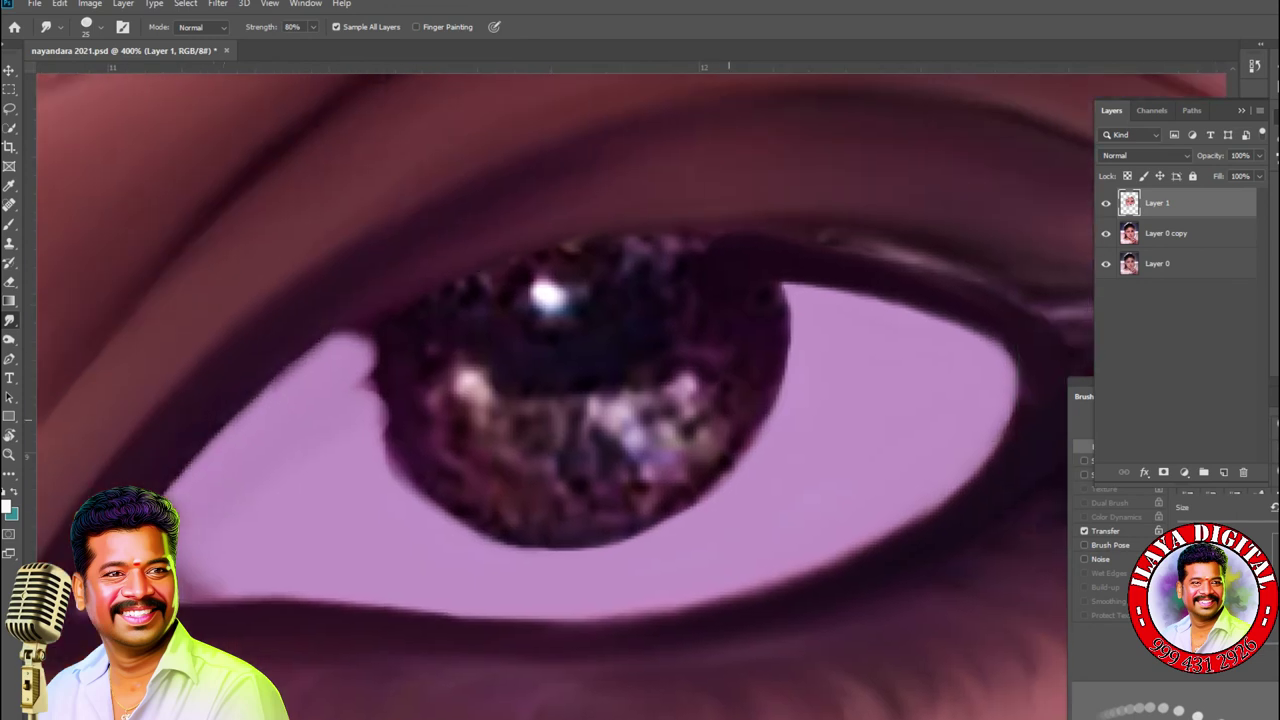
pyautogui.moveTo(160, 495)
pyautogui.mouseDown()
pyautogui.moveTo(265, 392)
pyautogui.moveTo(570, 218)
pyautogui.moveTo(605, 208)
pyautogui.moveTo(690, 240)
pyautogui.mouseUp()
pyautogui.scroll(2, 640, 400)
pyautogui.moveTo(640, 285); pyautogui.dragTo(991, 318)
pyautogui.moveTo(590, 244); pyautogui.dragTo(643, 244)
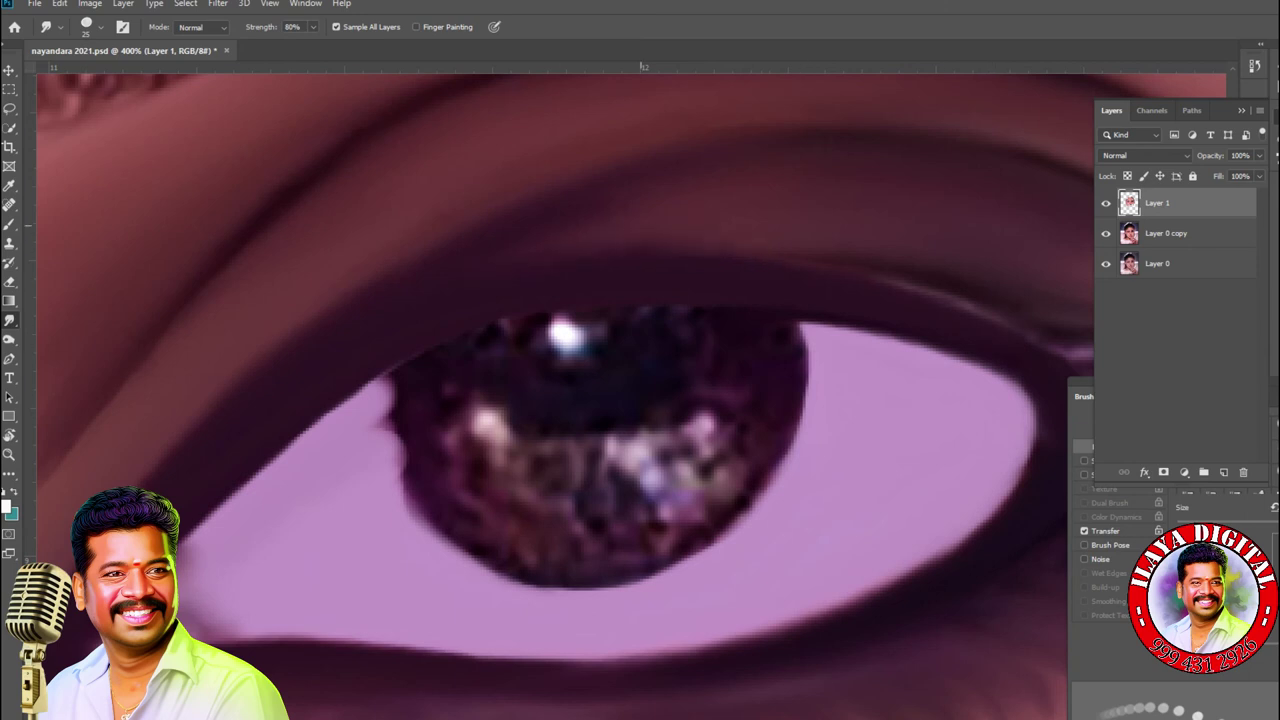
# - Smudge a smooth dark ring around the right eye's iris and even out its lower edge with a 25 px brush
pyautogui.moveTo(392, 382)
pyautogui.mouseDown()
pyautogui.moveTo(390, 435)
pyautogui.moveTo(430, 530)
pyautogui.moveTo(545, 590)
pyautogui.mouseUp()
pyautogui.moveTo(796, 330)
pyautogui.mouseDown()
pyautogui.moveTo(790, 460)
pyautogui.moveTo(690, 570)
pyautogui.mouseUp()
pyautogui.moveTo(445, 390)
pyautogui.mouseDown()
pyautogui.moveTo(545, 565)
pyautogui.moveTo(660, 560)
pyautogui.mouseUp()
pyautogui.moveTo(740, 460)
pyautogui.mouseDown()
pyautogui.moveTo(705, 520)
pyautogui.moveTo(708, 590)
pyautogui.mouseUp()
pyautogui.moveTo(470, 585); pyautogui.dragTo(700, 600)
pyautogui.moveTo(745, 555)
pyautogui.mouseDown()
pyautogui.moveTo(540, 605)
pyautogui.moveTo(716, 605)
pyautogui.mouseUp()
pyautogui.press('z')
pyautogui.click(437, 615)
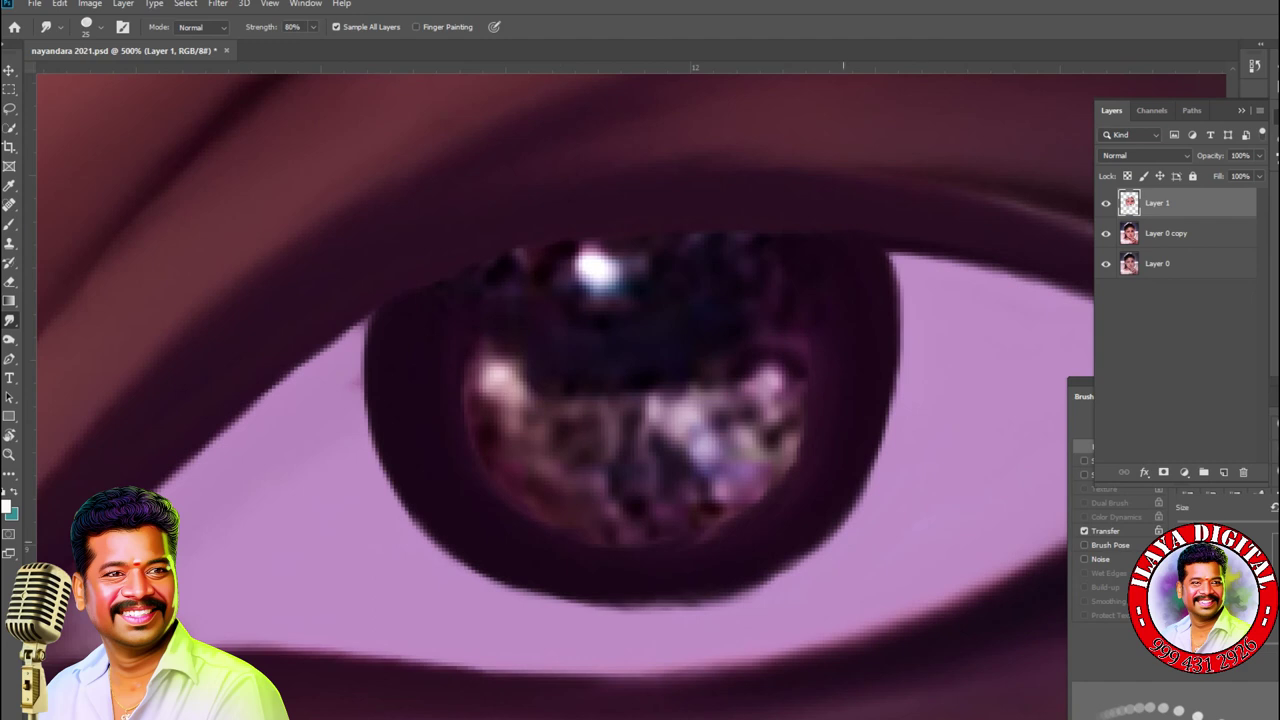
# - Review the whole face and compare the smudged result with the original photo by toggling layer visibility
pyautogui.hotkey('ctrl', '0')
pyautogui.hotkey('ctrl', '+')
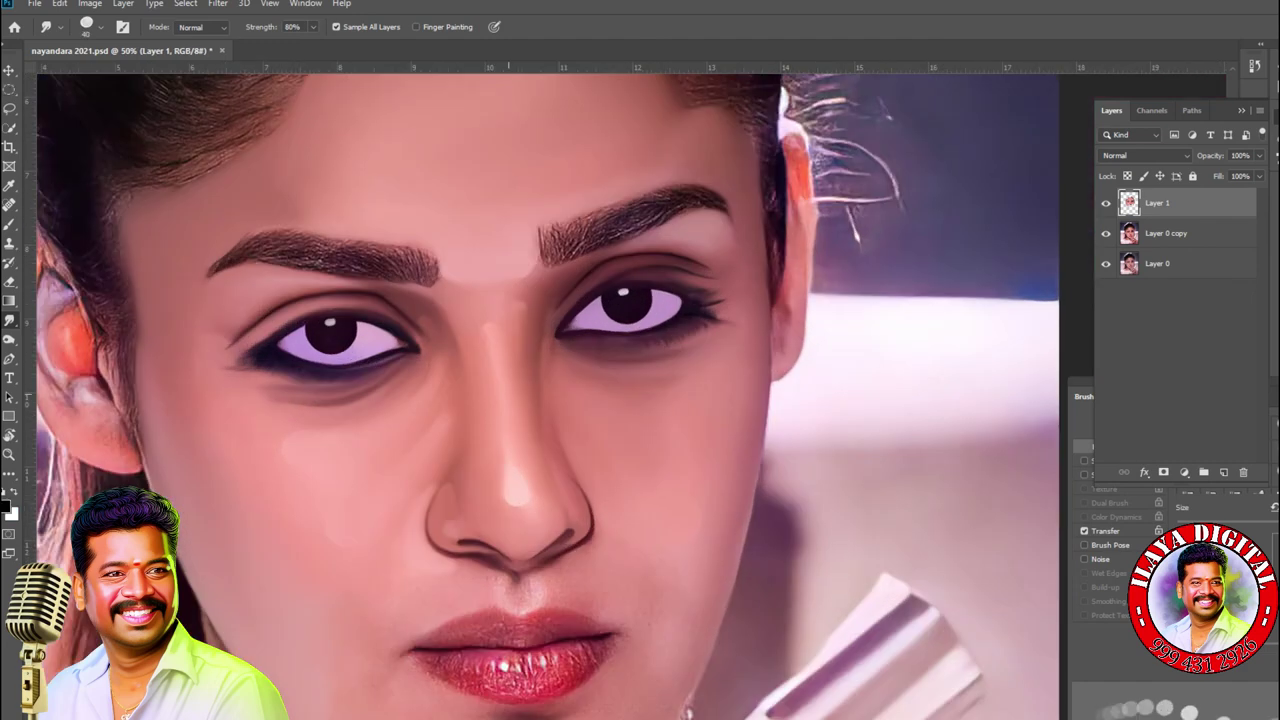
pyautogui.keyDown('alt'); pyautogui.click(1105, 263); pyautogui.keyUp('alt')
pyautogui.click(1105, 233)
# - Smooth both ridges and the central groove between the nose and the upper lip with a 60 px smudge brush
pyautogui.scroll(6, 608, 429)
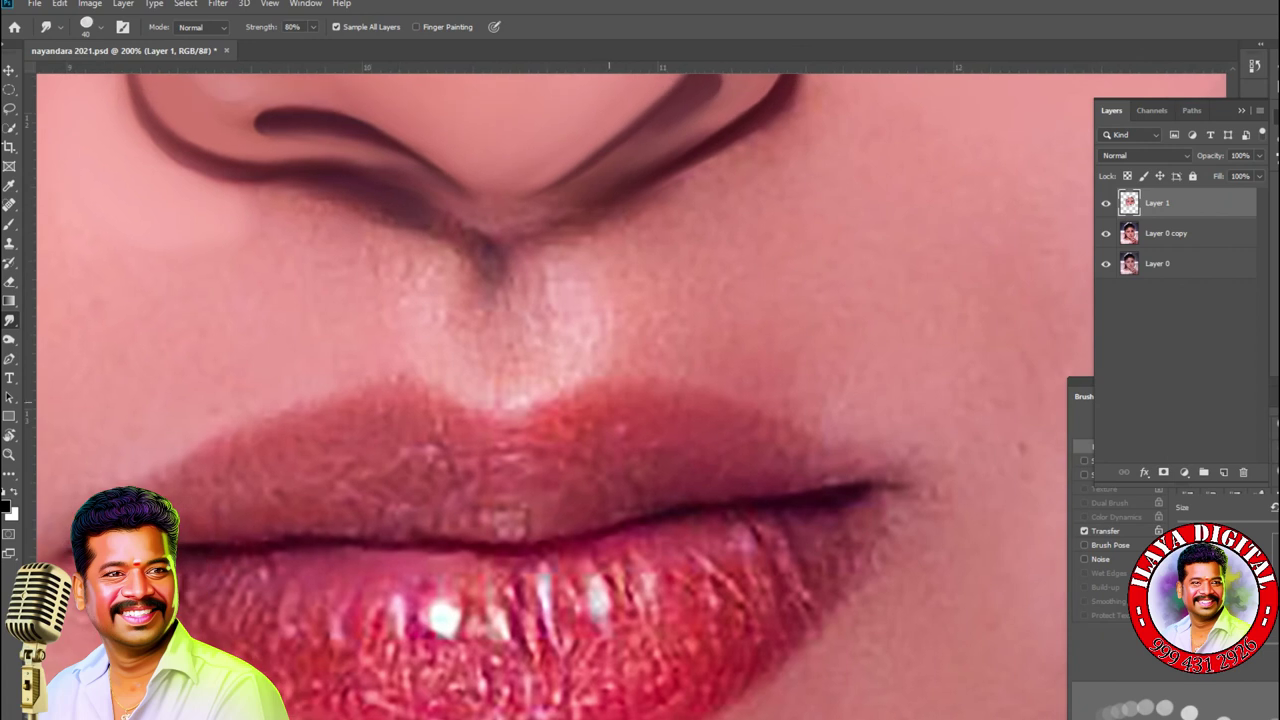
pyautogui.press(']')
pyautogui.moveTo(575, 290)
pyautogui.mouseDown()
pyautogui.moveTo(565, 268)
pyautogui.moveTo(550, 272)
pyautogui.moveTo(570, 255)
pyautogui.moveTo(565, 285)
pyautogui.mouseUp()
pyautogui.moveTo(450, 350); pyautogui.dragTo(434, 250)
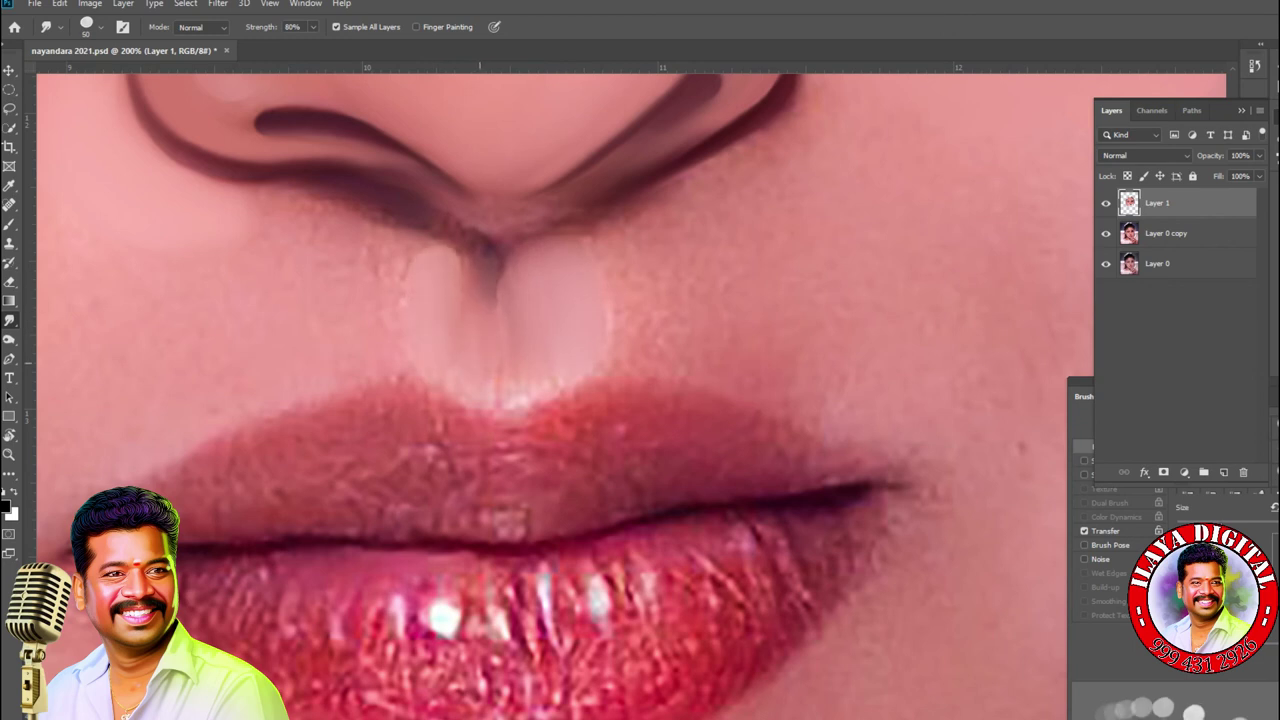
pyautogui.moveTo(485, 345); pyautogui.dragTo(505, 265)
# - Smooth the skin from beside the nose down to the left half of the upper lip with a 100 px smudge brush
pyautogui.press(']')
pyautogui.press(']')
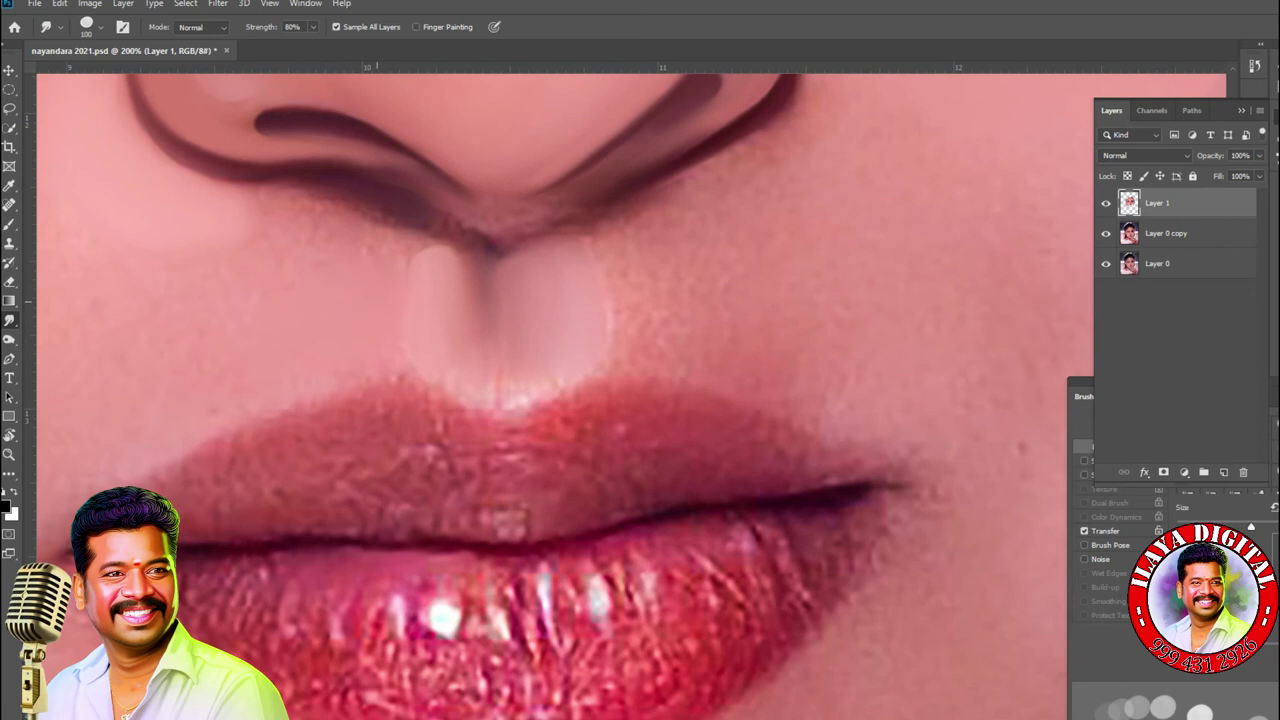
pyautogui.moveTo(308, 208)
pyautogui.mouseDown()
pyautogui.moveTo(258, 200)
pyautogui.moveTo(390, 240)
pyautogui.mouseUp()
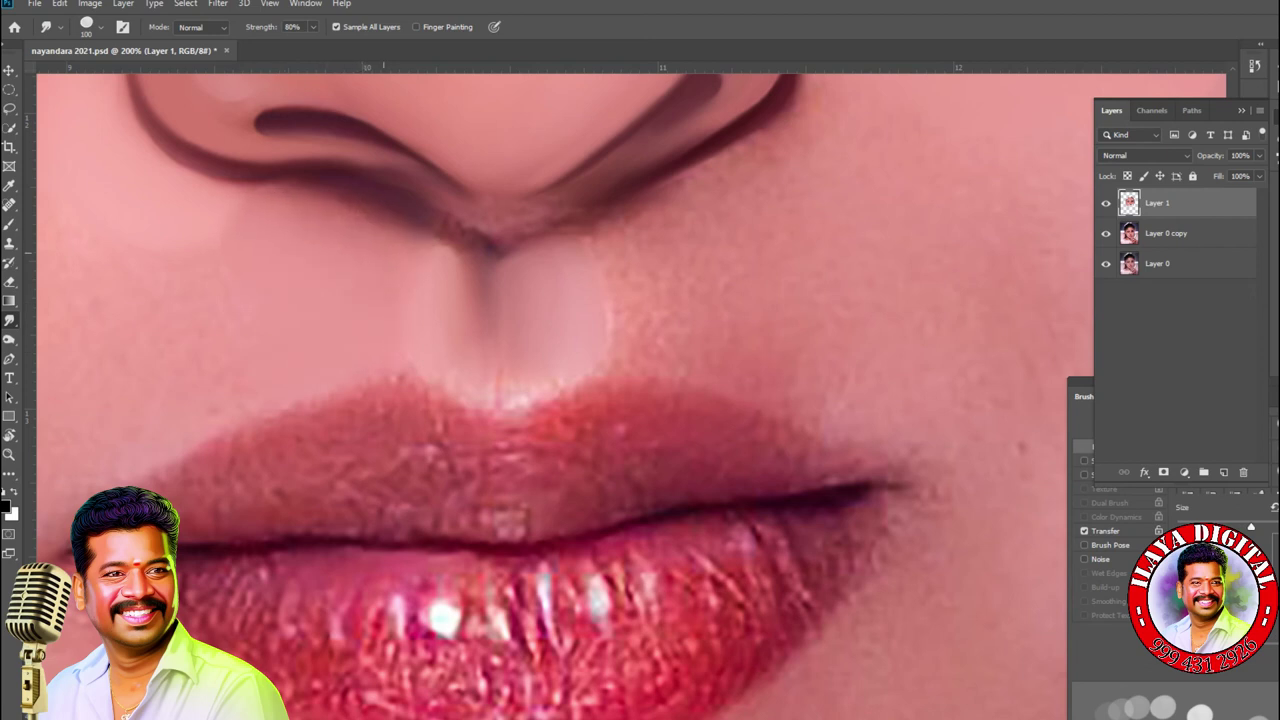
pyautogui.moveTo(40, 430); pyautogui.dragTo(285, 398)
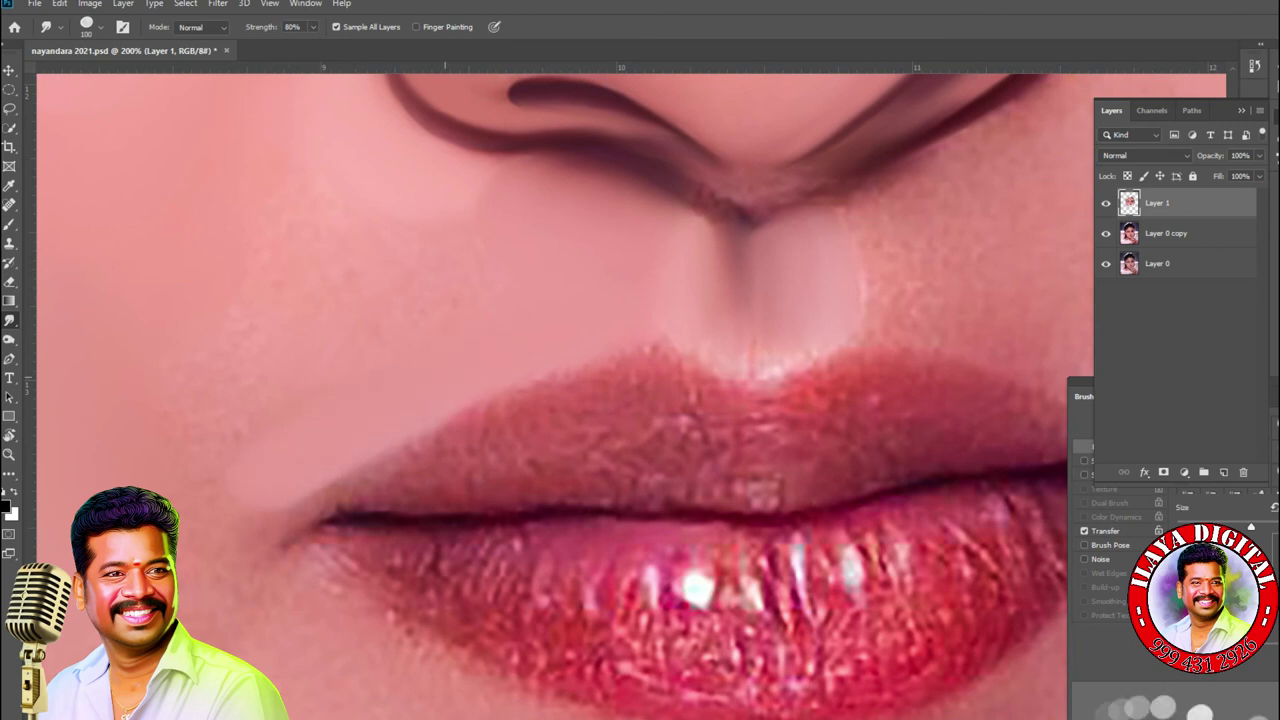
pyautogui.press('e')
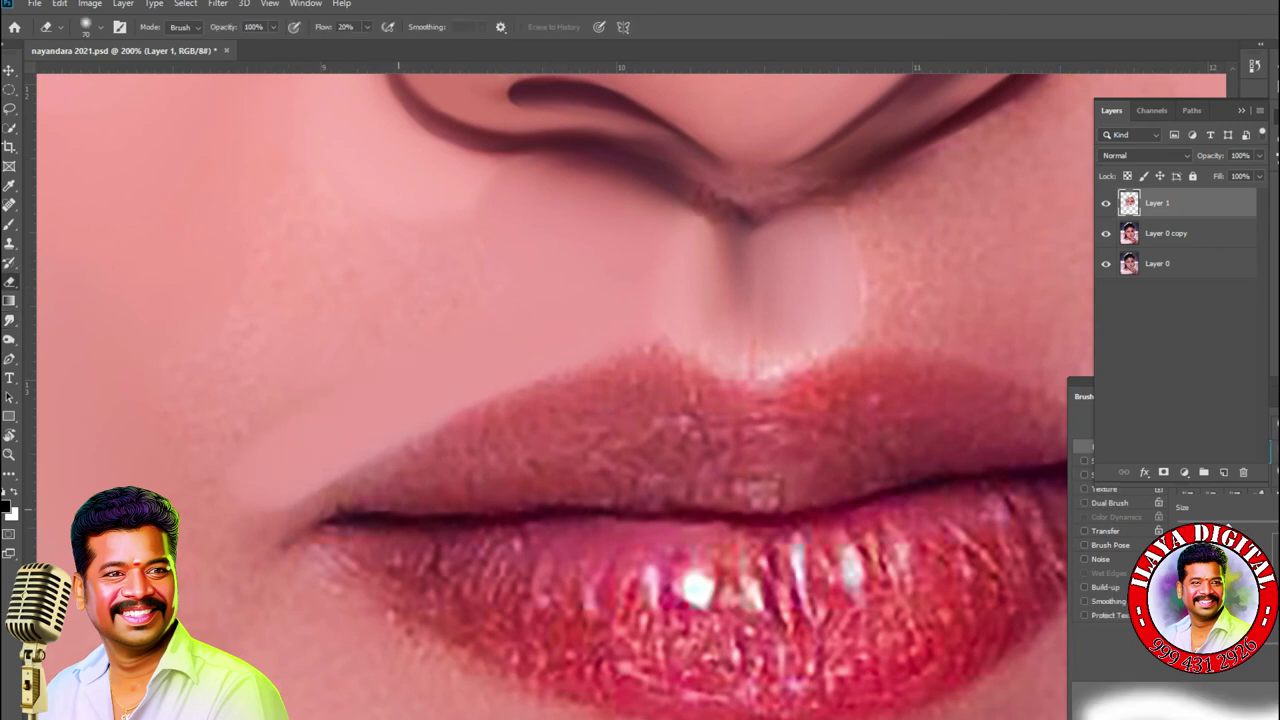
pyautogui.press('r')
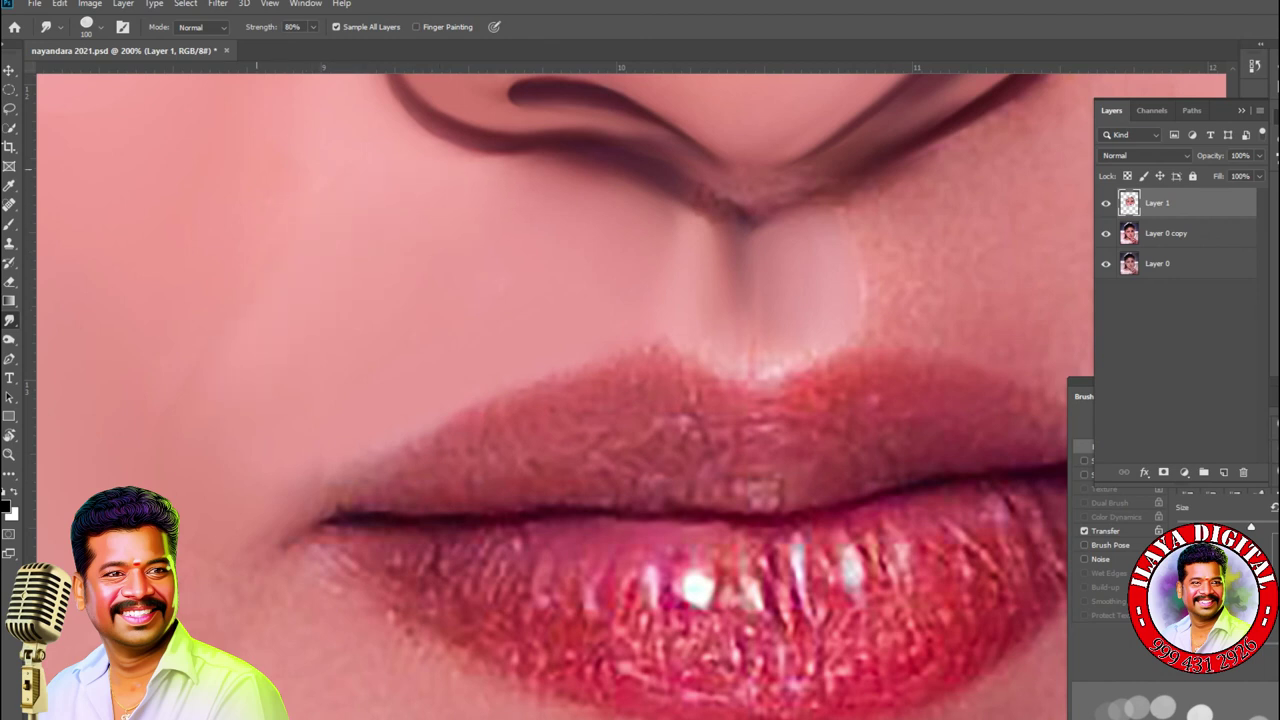
# - Smudge the upper lip's grainy texture into smooth colour along its contour and lower edge with 45 and 40 px brushes
pyautogui.hotkey('ctrl', '-')
pyautogui.hotkey('ctrl', '-')
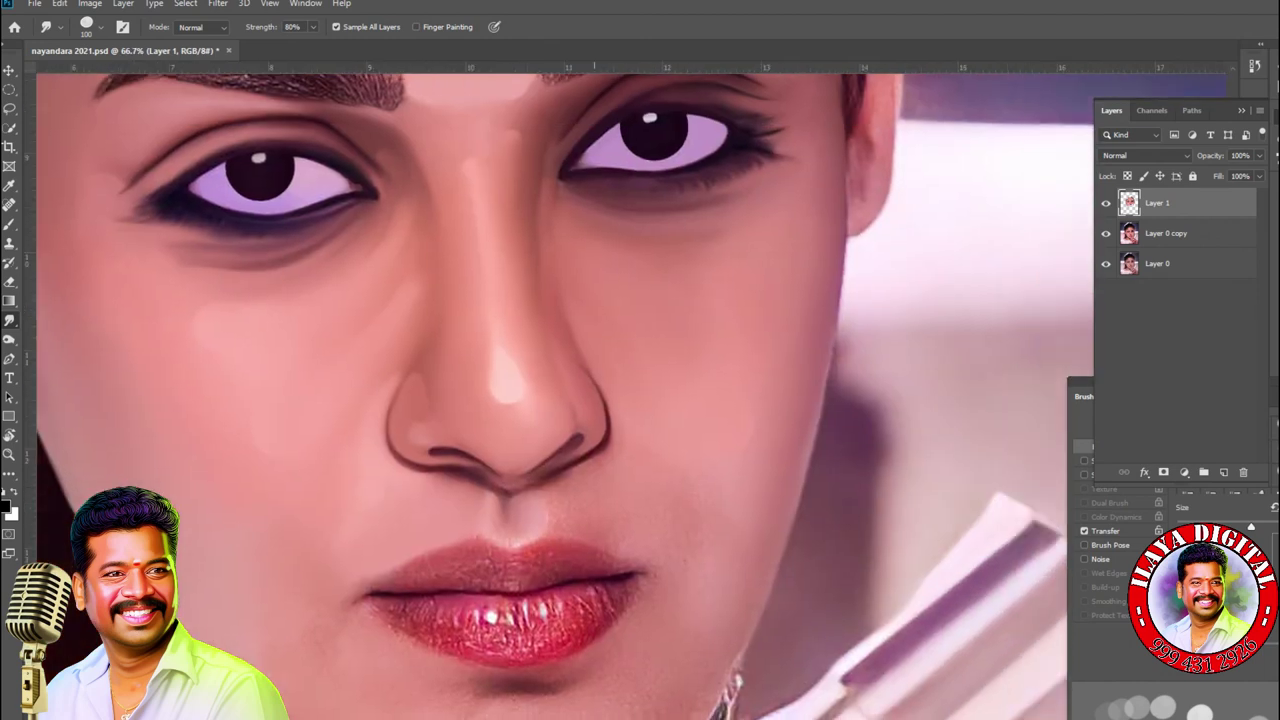
pyautogui.hotkey('ctrl', '+')
pyautogui.hotkey('ctrl', '+')
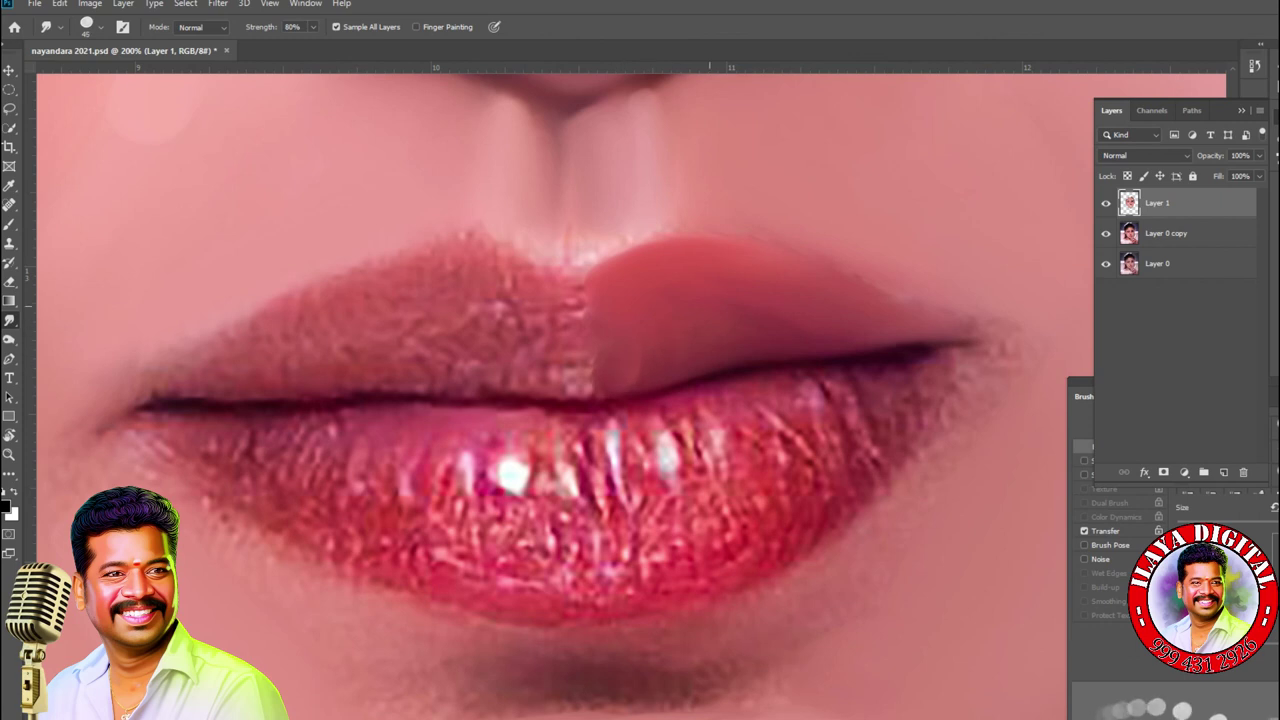
pyautogui.moveTo(465, 259)
pyautogui.mouseDown()
pyautogui.moveTo(575, 292)
pyautogui.moveTo(565, 275)
pyautogui.mouseUp()
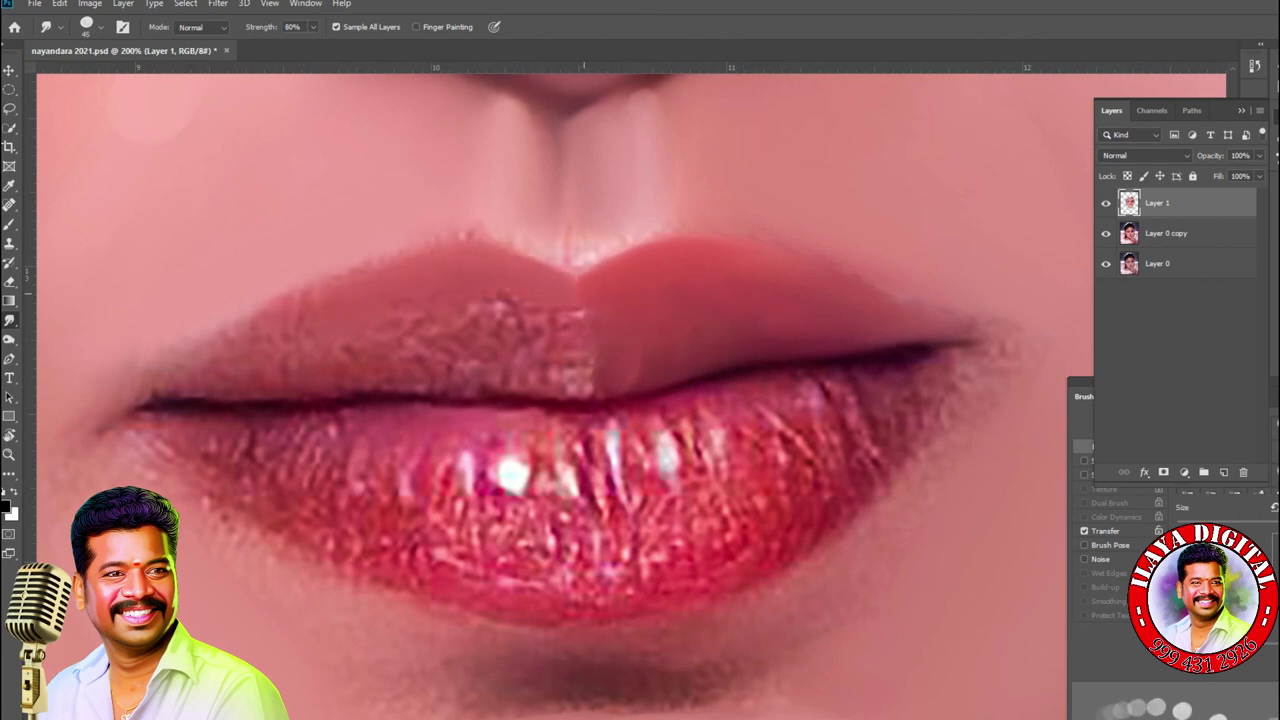
pyautogui.moveTo(575, 320)
pyautogui.mouseDown()
pyautogui.moveTo(568, 385)
pyautogui.moveTo(390, 390)
pyautogui.moveTo(560, 392)
pyautogui.moveTo(437, 332)
pyautogui.moveTo(282, 363)
pyautogui.moveTo(528, 305)
pyautogui.mouseUp()
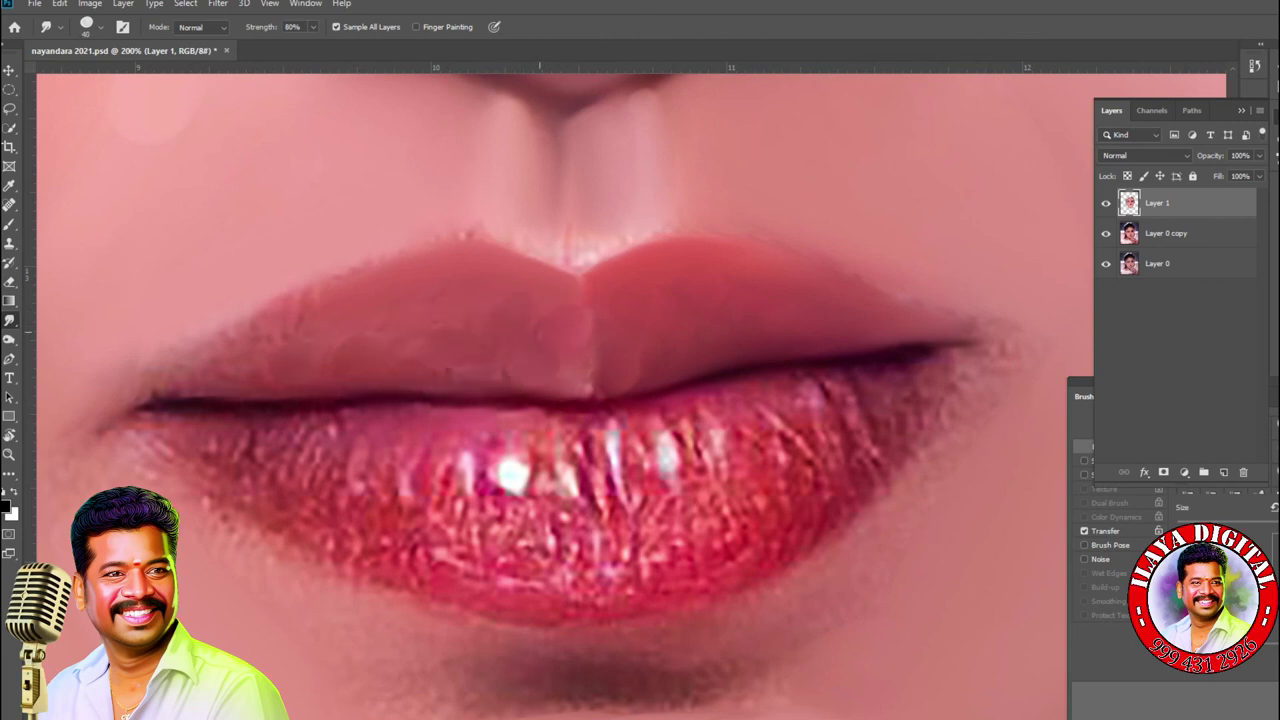
pyautogui.press('[')
pyautogui.moveTo(514, 392)
pyautogui.mouseDown()
pyautogui.moveTo(574, 384)
pyautogui.moveTo(594, 352)
pyautogui.mouseUp()
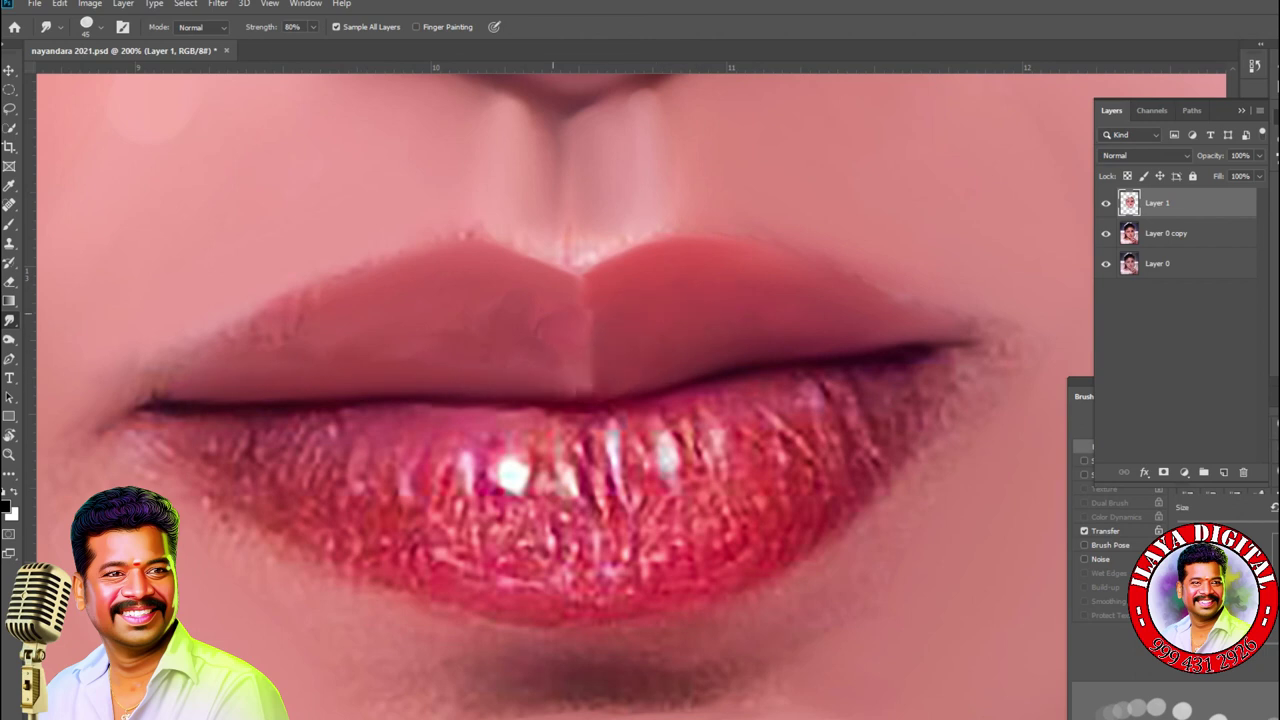
# - Even out the left half of the upper lip and soften its central seam with 50 to 60 px smudge brushes
pyautogui.press(']')
pyautogui.moveTo(488, 244); pyautogui.dragTo(572, 270)
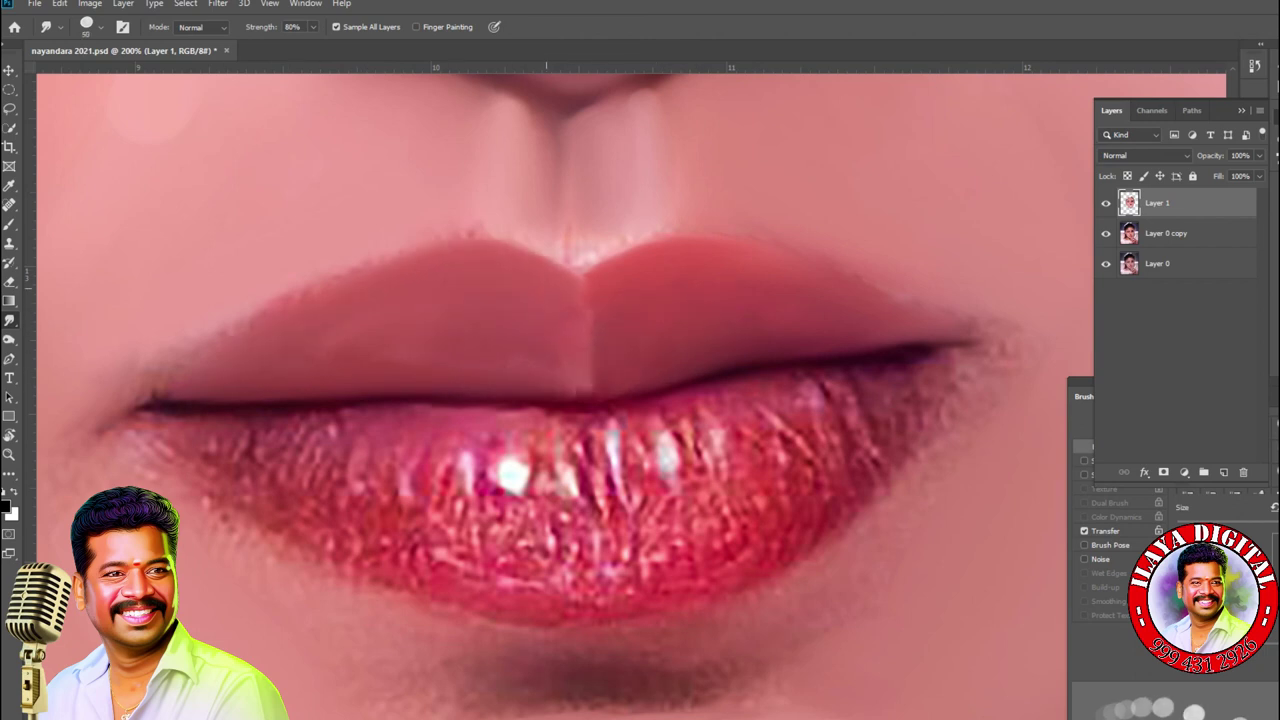
pyautogui.moveTo(582, 392); pyautogui.dragTo(550, 390)
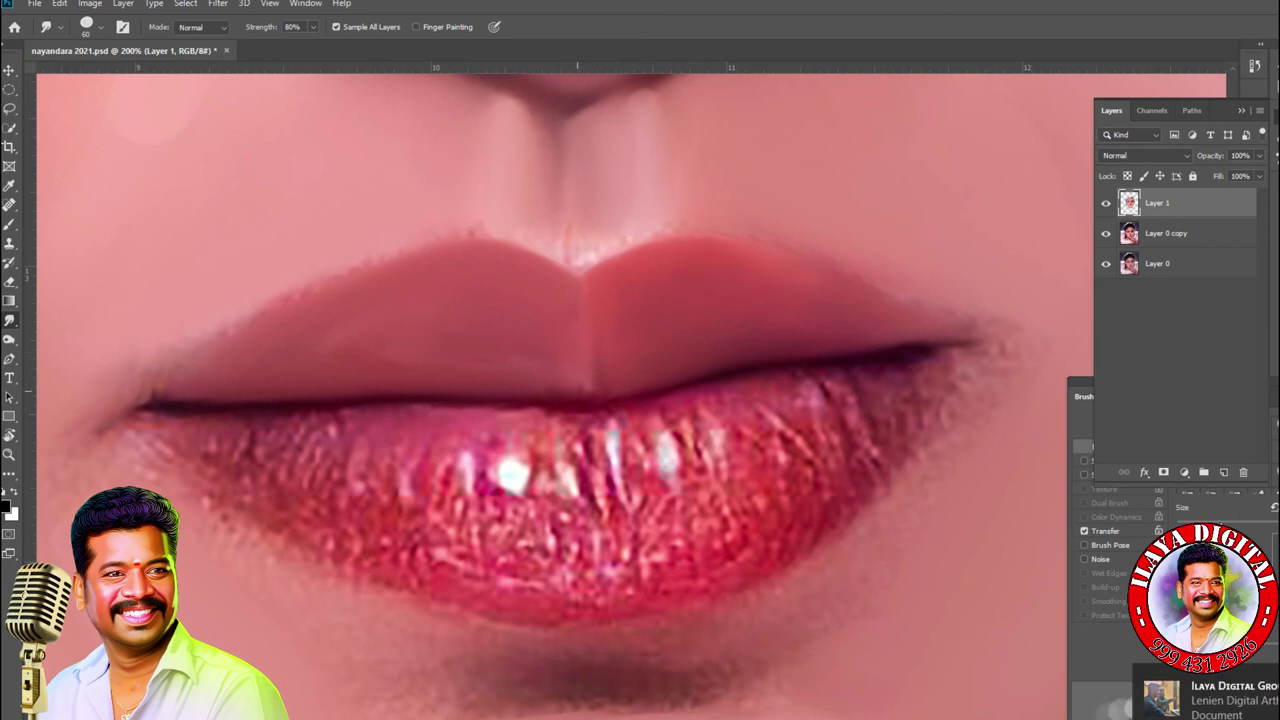
pyautogui.press('[')
pyautogui.press(']')
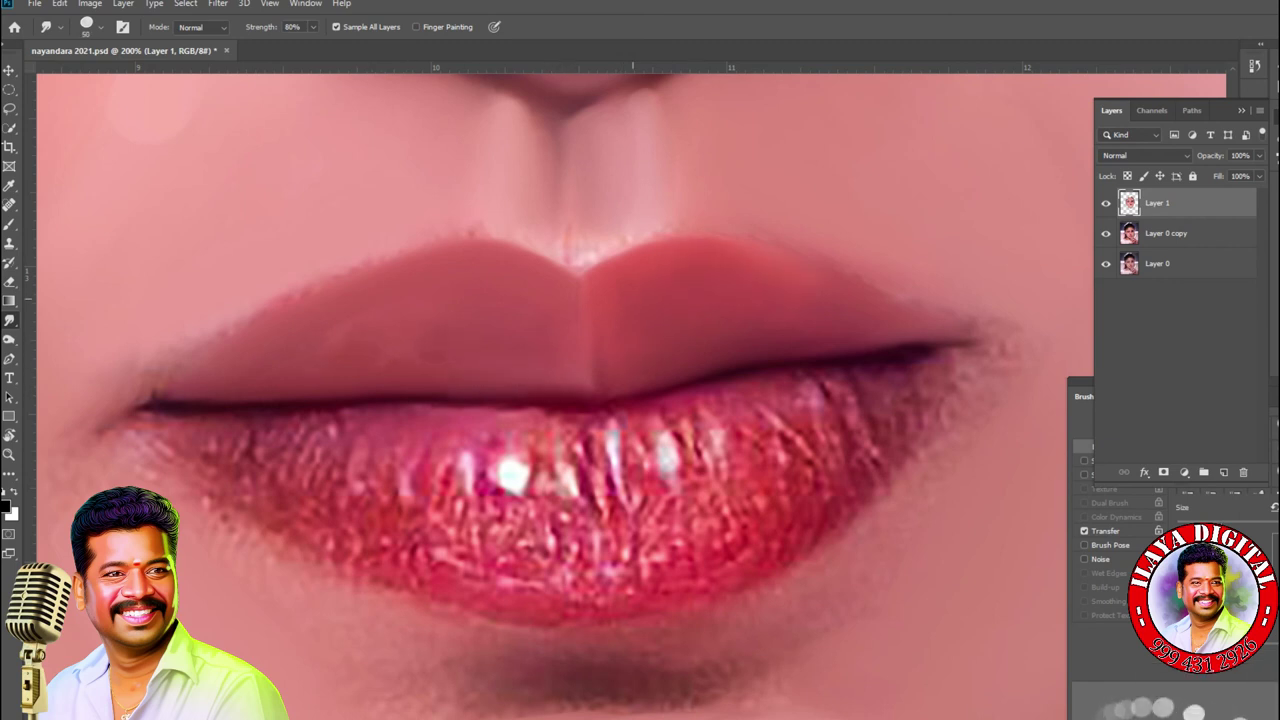
# - Smooth the lower lip's upper edge along the mouth line from the left corner to the centre with a 40 px brush
pyautogui.press('[')
pyautogui.press('[')
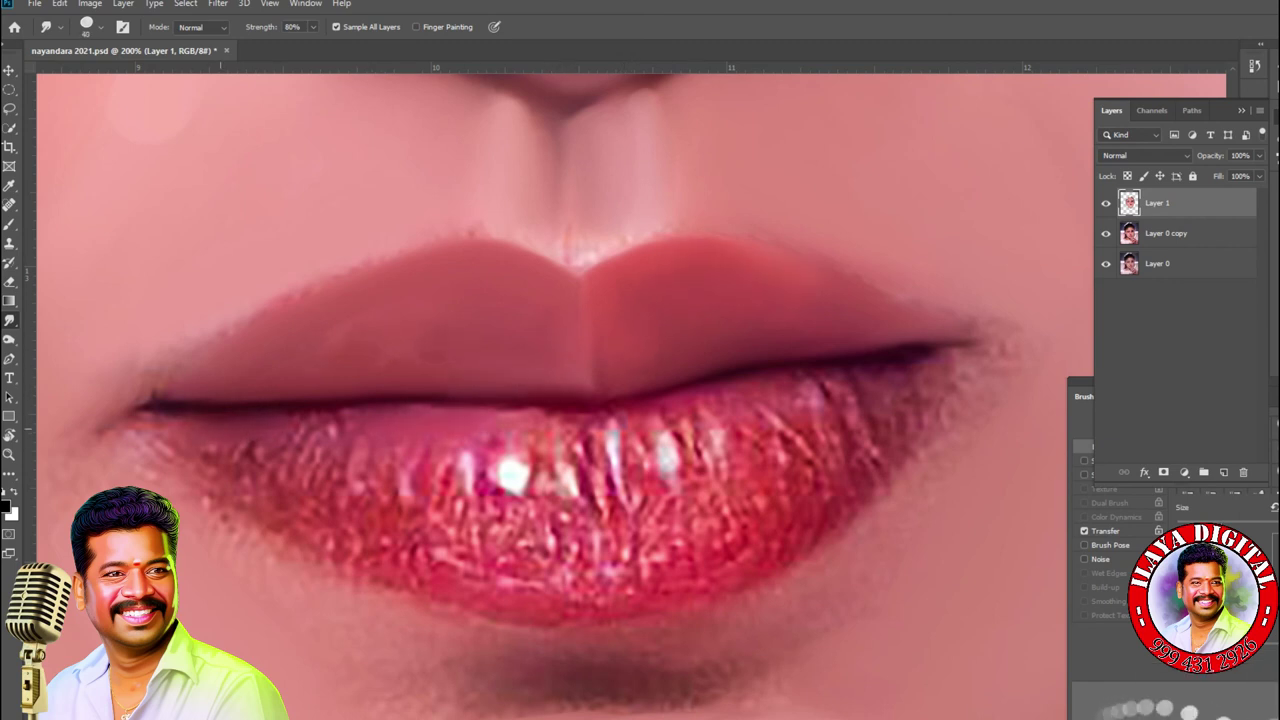
pyautogui.moveTo(495, 415); pyautogui.dragTo(601, 420)
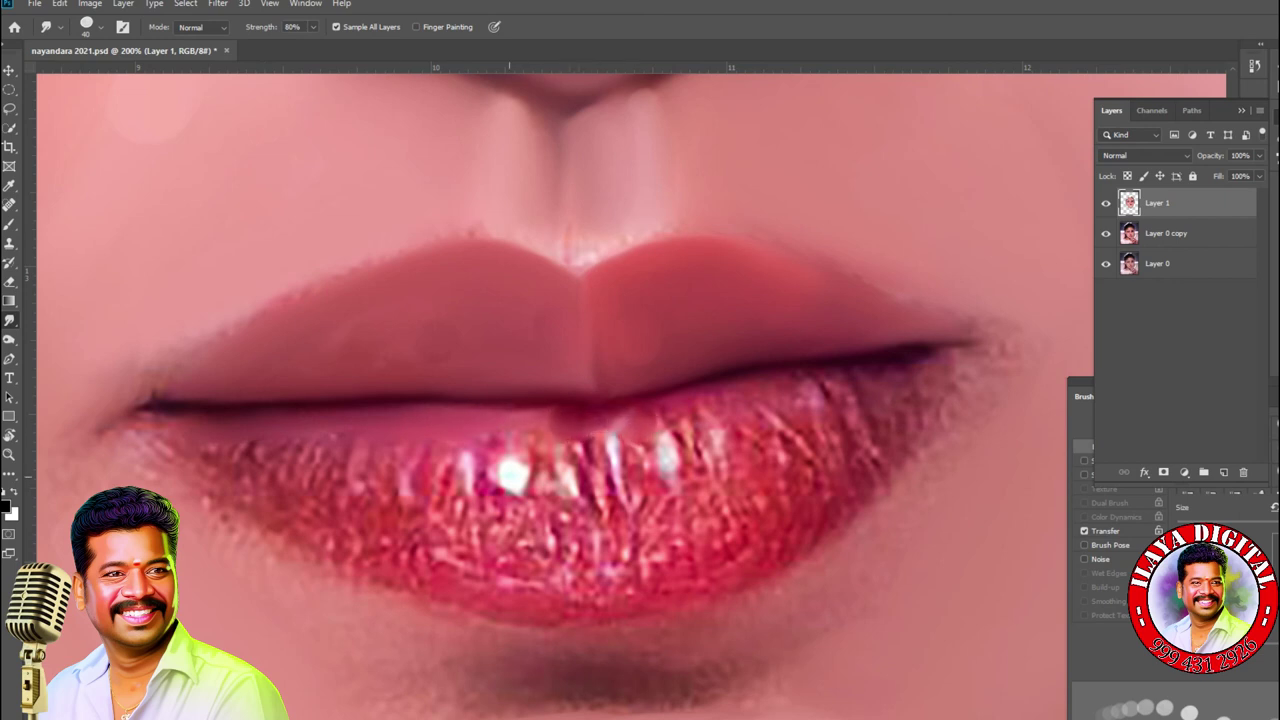
# - Dab the shiny highlights across the lower lip into soft round spots with a 40 px smudge brush
pyautogui.click(510, 477)
pyautogui.click(457, 475)
pyautogui.click(360, 471)
pyautogui.click(562, 478)
pyautogui.click(665, 453)
pyautogui.click(611, 461)
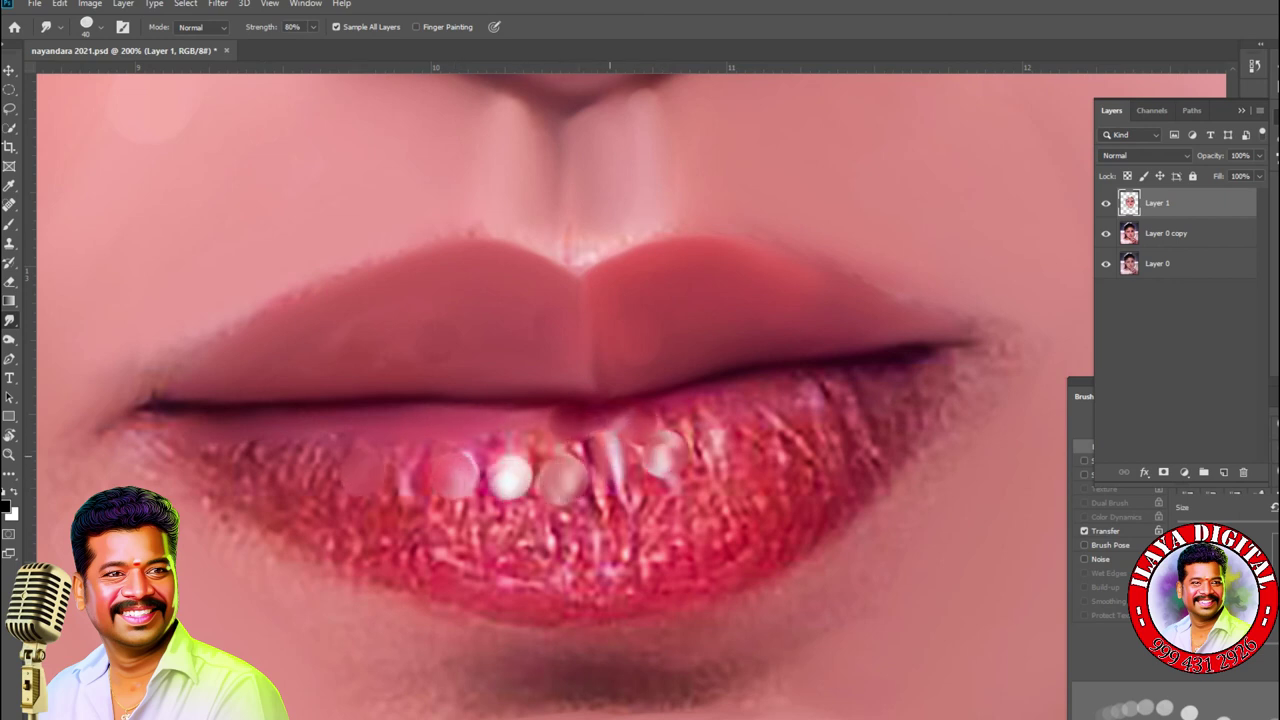
pyautogui.click(614, 460)
pyautogui.click(734, 440)
pyautogui.press('[')
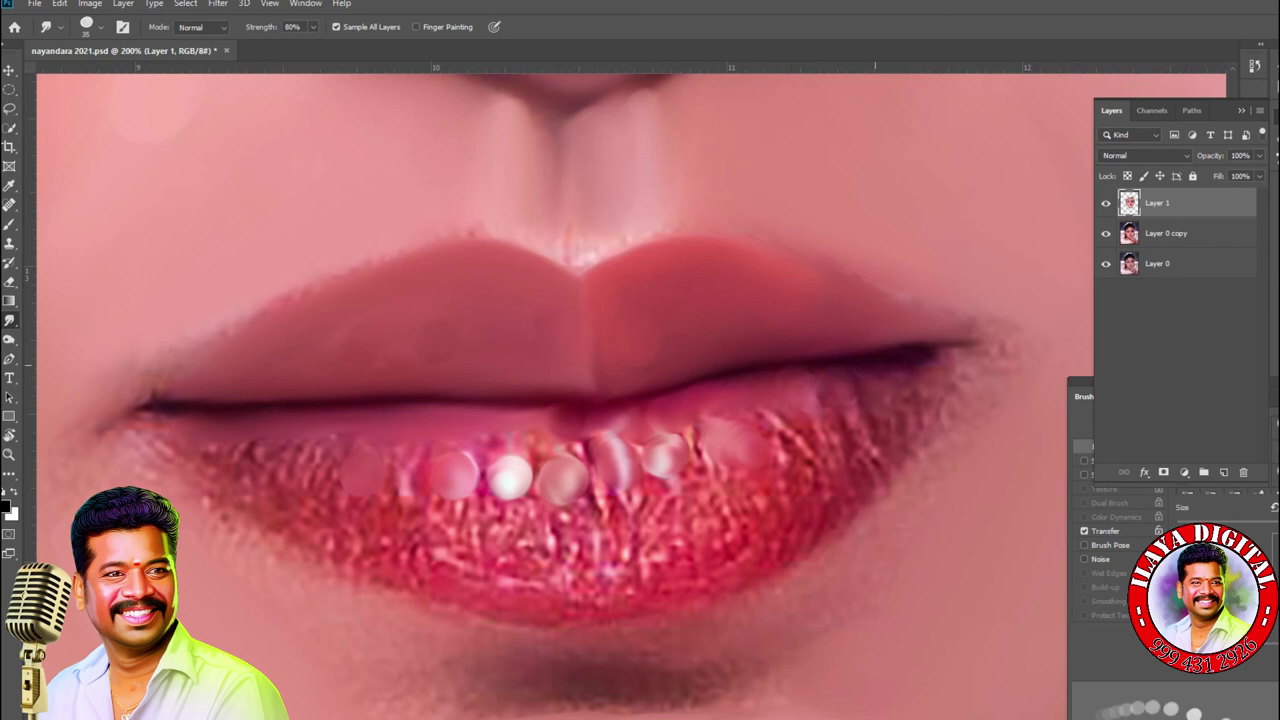
# - Smudge the textured body of the lower lip below the highlights into smooth red tones along its curve
pyautogui.press(']')
pyautogui.moveTo(620, 575); pyautogui.dragTo(695, 545)
pyautogui.moveTo(765, 510)
pyautogui.mouseDown()
pyautogui.moveTo(798, 468)
pyautogui.moveTo(868, 428)
pyautogui.moveTo(695, 510)
pyautogui.moveTo(650, 500)
pyautogui.moveTo(740, 470)
pyautogui.mouseUp()
pyautogui.press(']')
pyautogui.moveTo(605, 550)
pyautogui.mouseDown()
pyautogui.moveTo(575, 520)
pyautogui.moveTo(615, 505)
pyautogui.moveTo(585, 575)
pyautogui.moveTo(480, 530)
pyautogui.moveTo(540, 575)
pyautogui.moveTo(395, 505)
pyautogui.moveTo(450, 570)
pyautogui.mouseUp()
pyautogui.moveTo(600, 597); pyautogui.dragTo(634, 570)
pyautogui.press('[')
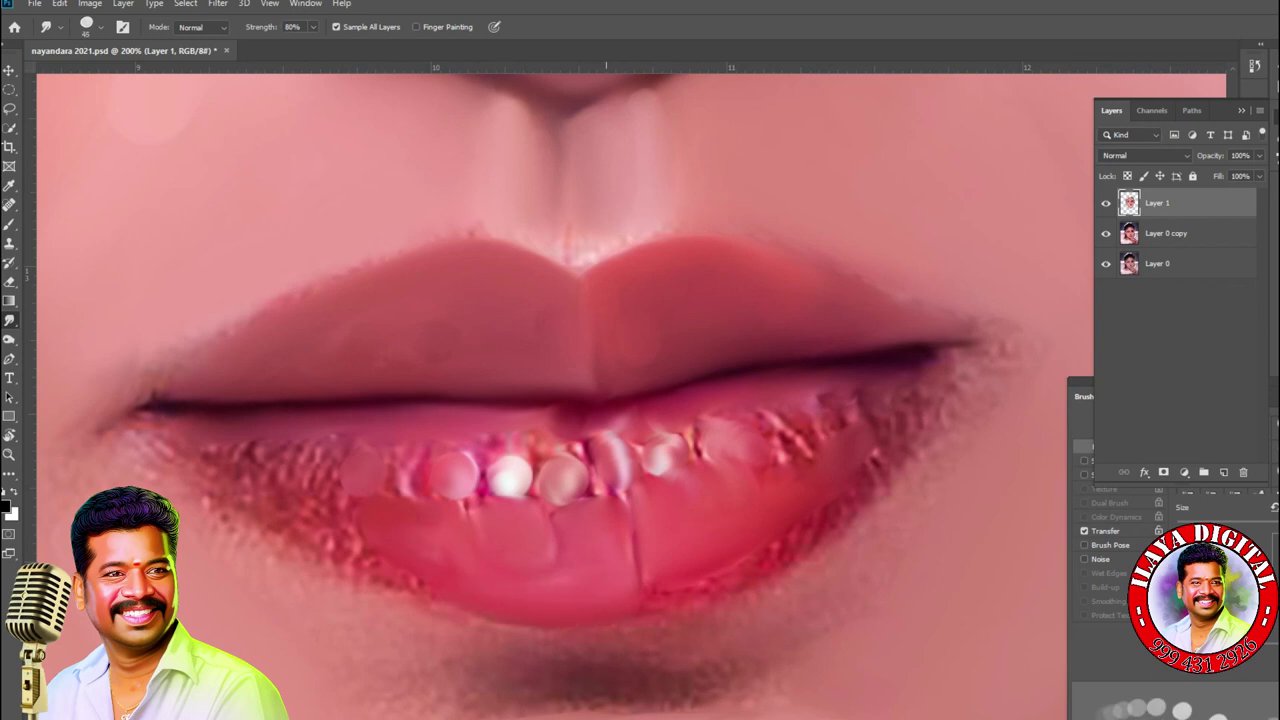
# - Rotate the canvas and smudge the lower lip's rough left end smooth toward the mouth corner with a 45 px brush
pyautogui.press('r')
pyautogui.moveTo(800, 300); pyautogui.dragTo(621, 189)
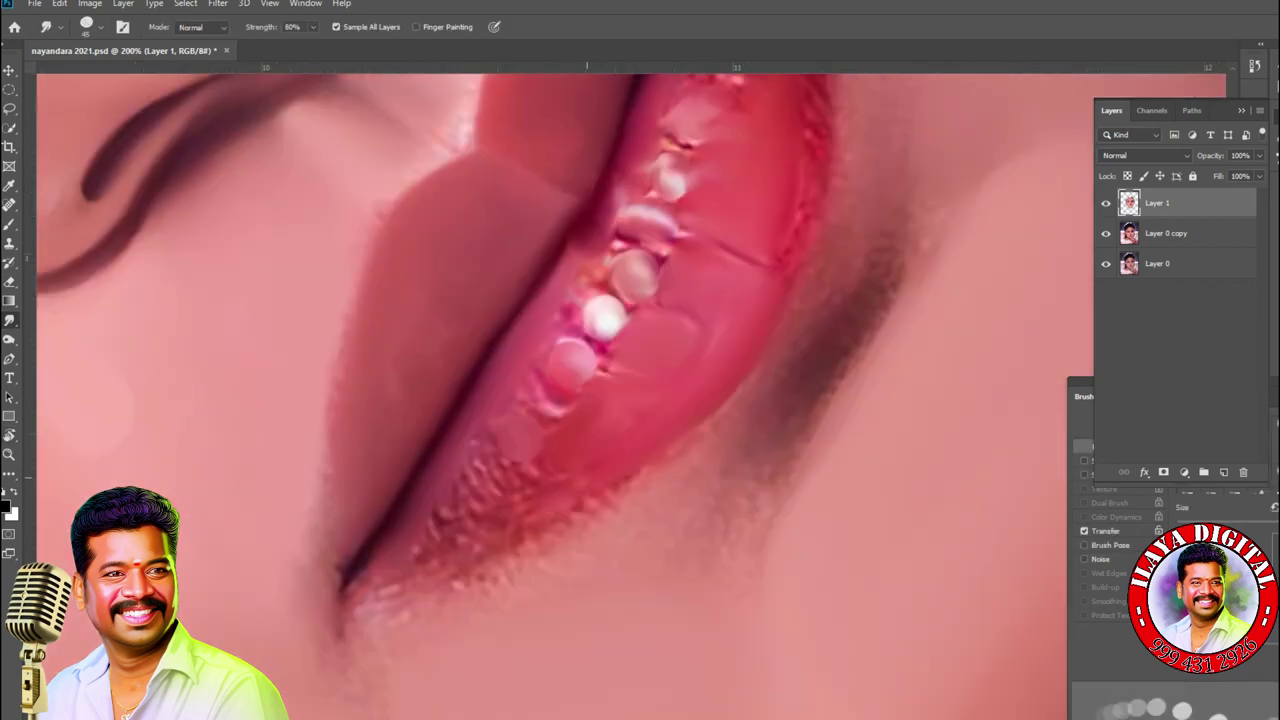
pyautogui.moveTo(617, 510); pyautogui.dragTo(408, 555)
pyautogui.moveTo(480, 470)
pyautogui.mouseDown()
pyautogui.moveTo(460, 510)
pyautogui.moveTo(500, 420)
pyautogui.moveTo(560, 440)
pyautogui.mouseUp()
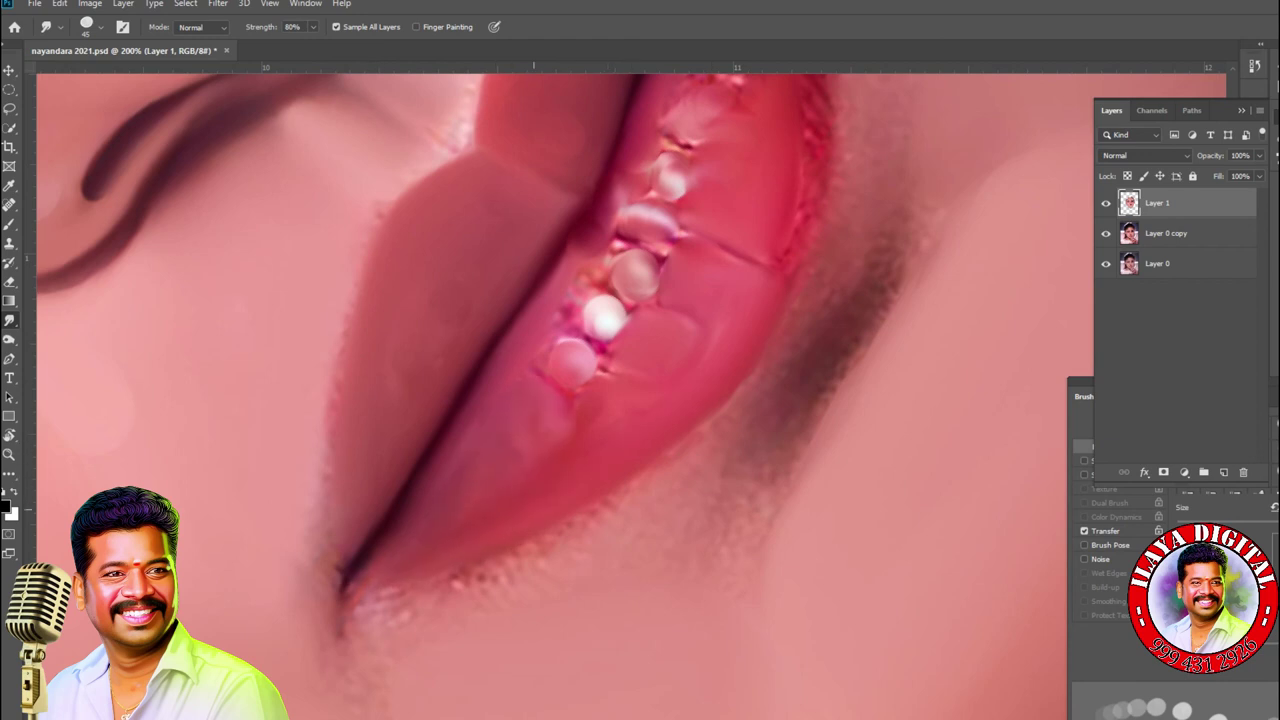
# - Blend the round highlight spots on the left half of the lower lip into a soft glow, and reset the canvas rotation
pyautogui.moveTo(640, 330); pyautogui.dragTo(435, 517)
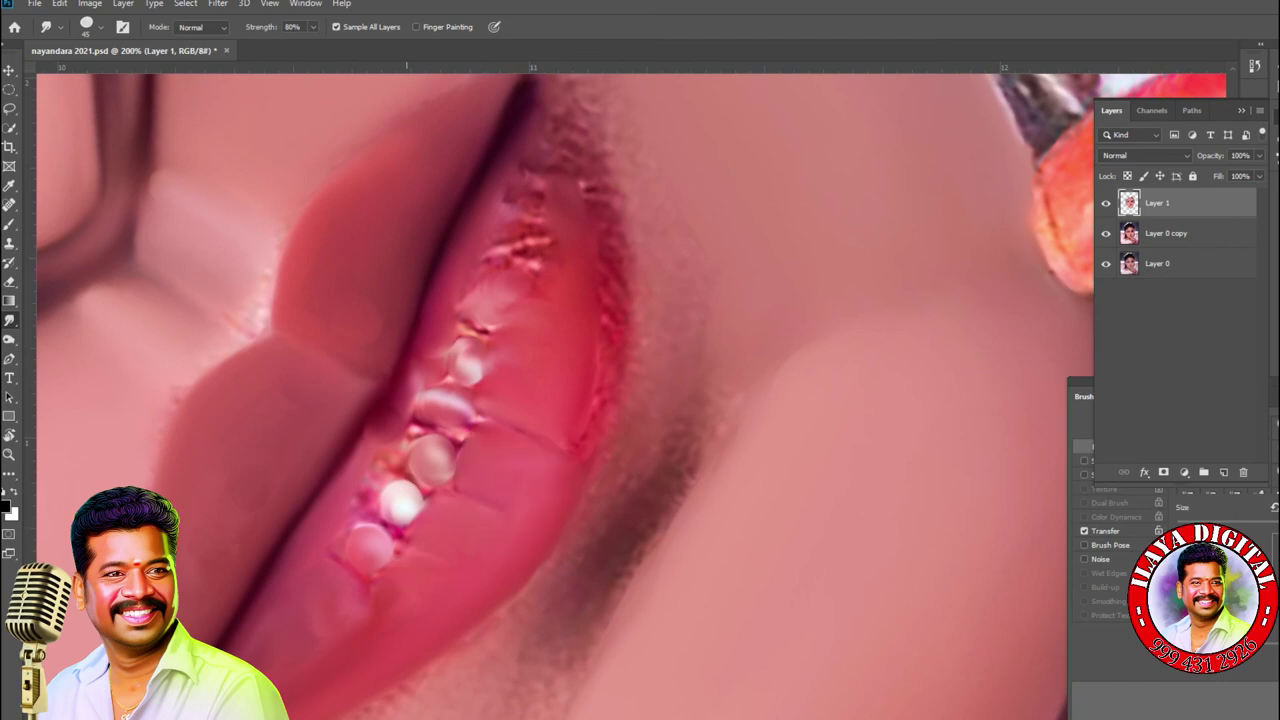
pyautogui.moveTo(370, 585); pyautogui.dragTo(355, 615)
pyautogui.moveTo(405, 500)
pyautogui.mouseDown()
pyautogui.moveTo(375, 540)
pyautogui.moveTo(420, 470)
pyautogui.moveTo(370, 575)
pyautogui.mouseUp()
pyautogui.moveTo(350, 530)
pyautogui.mouseDown()
pyautogui.moveTo(420, 500)
pyautogui.moveTo(415, 440)
pyautogui.moveTo(455, 450)
pyautogui.moveTo(395, 510)
pyautogui.mouseUp()
pyautogui.press('Escape')
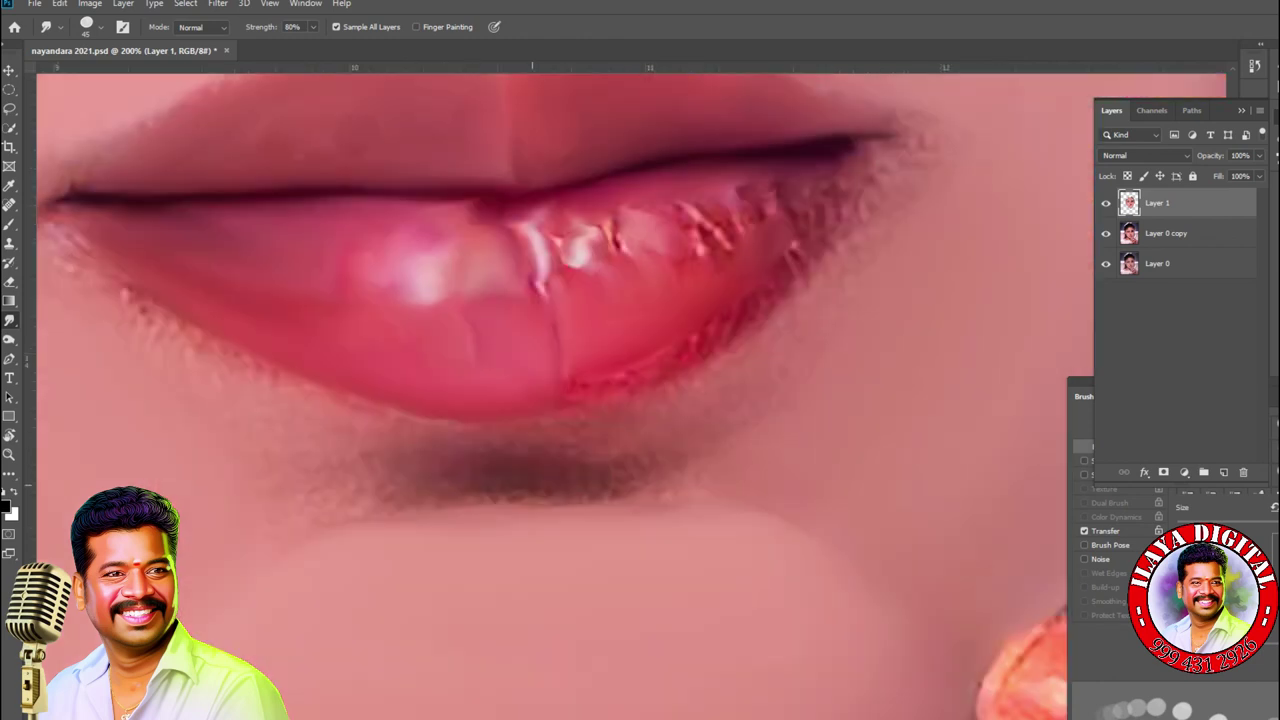
# - Smooth the lower lip's right outer edge and reshape its highlights into soft vertical streaks with a 45 px brush
pyautogui.scroll(2, 550, 390)
pyautogui.moveTo(522, 556)
pyautogui.mouseDown()
pyautogui.moveTo(565, 556)
pyautogui.moveTo(716, 455)
pyautogui.mouseUp()
pyautogui.moveTo(640, 528); pyautogui.dragTo(545, 580)
pyautogui.moveTo(765, 405); pyautogui.dragTo(785, 395)
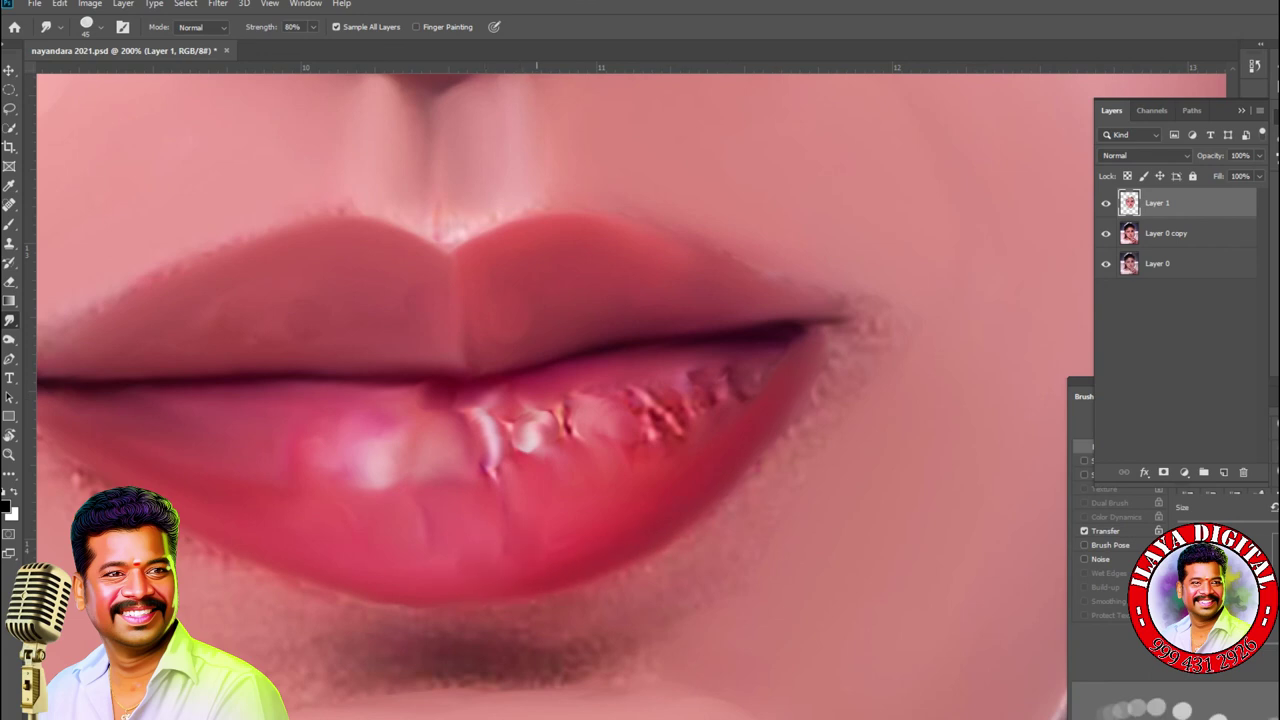
pyautogui.moveTo(490, 432)
pyautogui.mouseDown()
pyautogui.moveTo(560, 440)
pyautogui.moveTo(720, 382)
pyautogui.moveTo(733, 355)
pyautogui.moveTo(660, 430)
pyautogui.moveTo(550, 400)
pyautogui.moveTo(565, 450)
pyautogui.moveTo(403, 400)
pyautogui.moveTo(490, 398)
pyautogui.mouseUp()
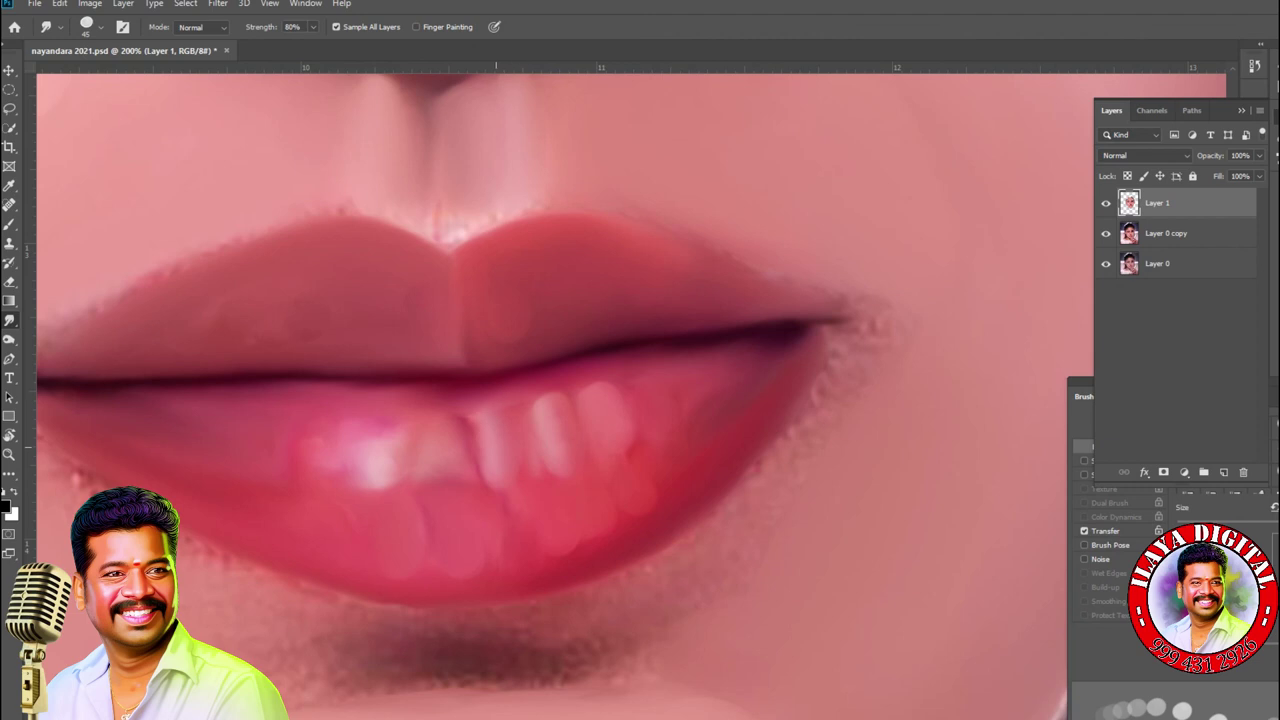
pyautogui.moveTo(430, 430); pyautogui.dragTo(290, 445)
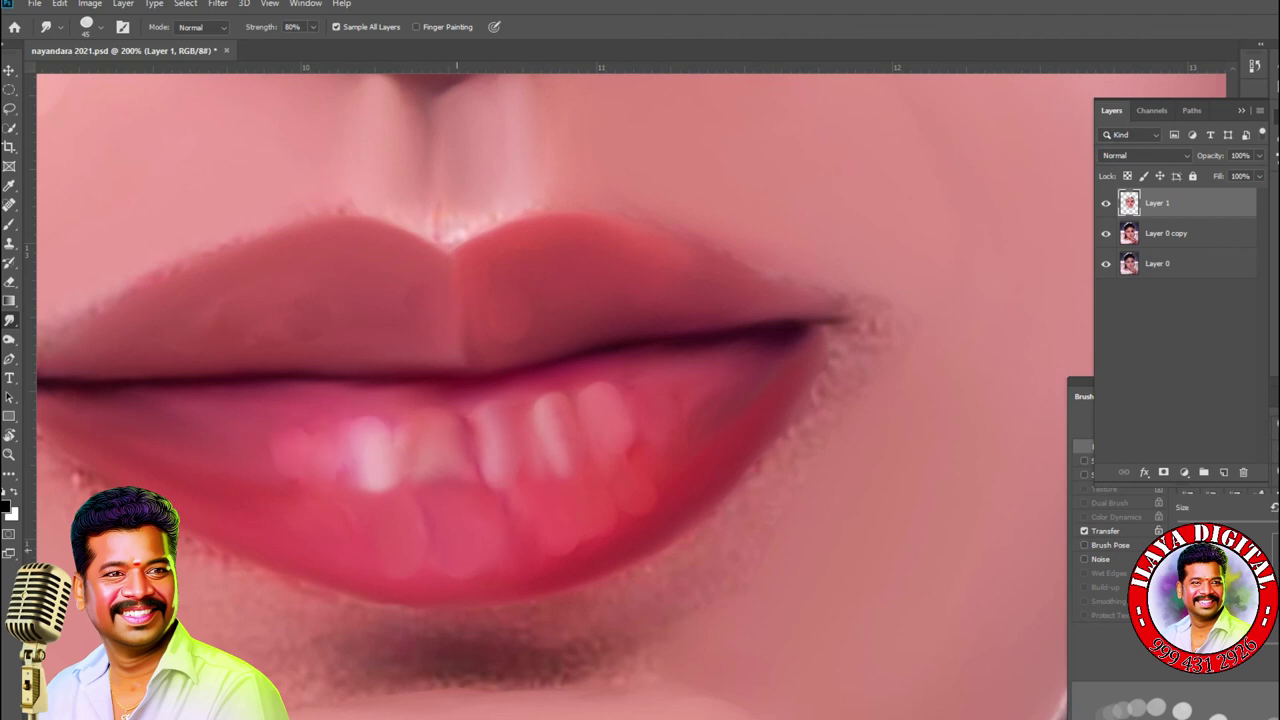
# - Rotate the canvas and smudge the skin bordering the lower lip's left edge into a clean contour with a 50 px brush
pyautogui.hscroll(-3, 760, 380)
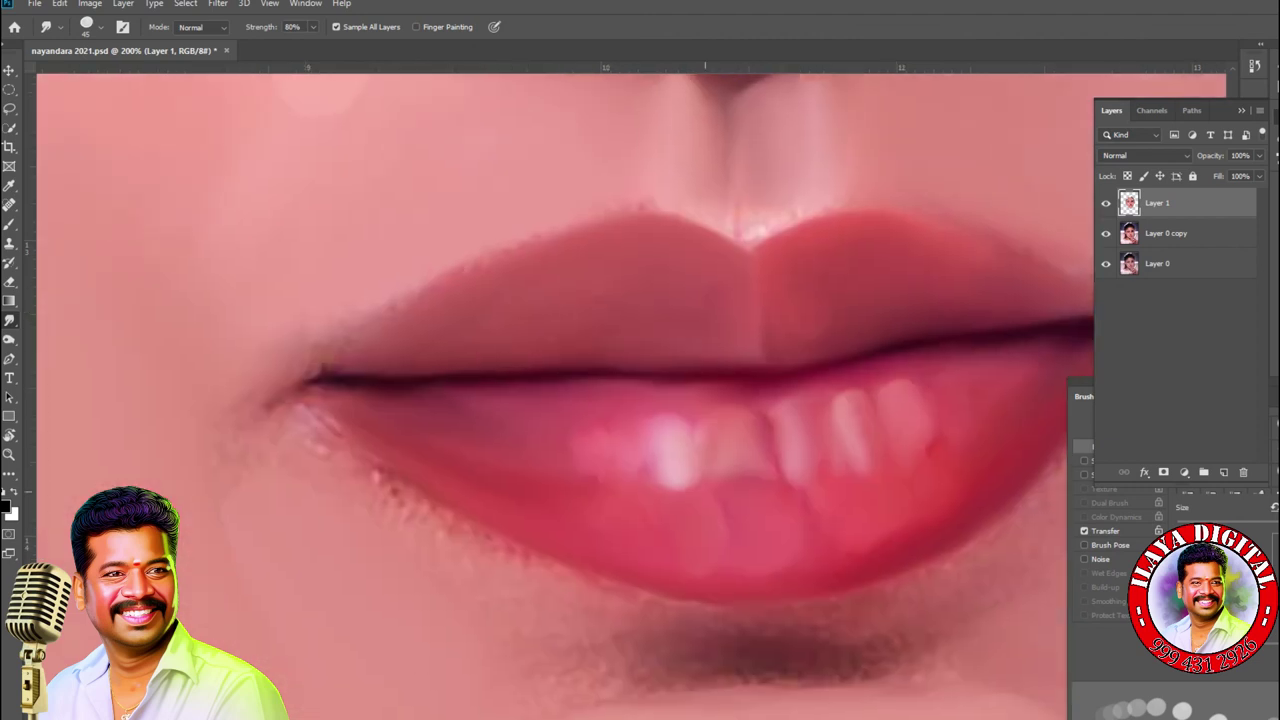
pyautogui.scroll(-5, 720, 600)
pyautogui.scroll(6, 720, 600)
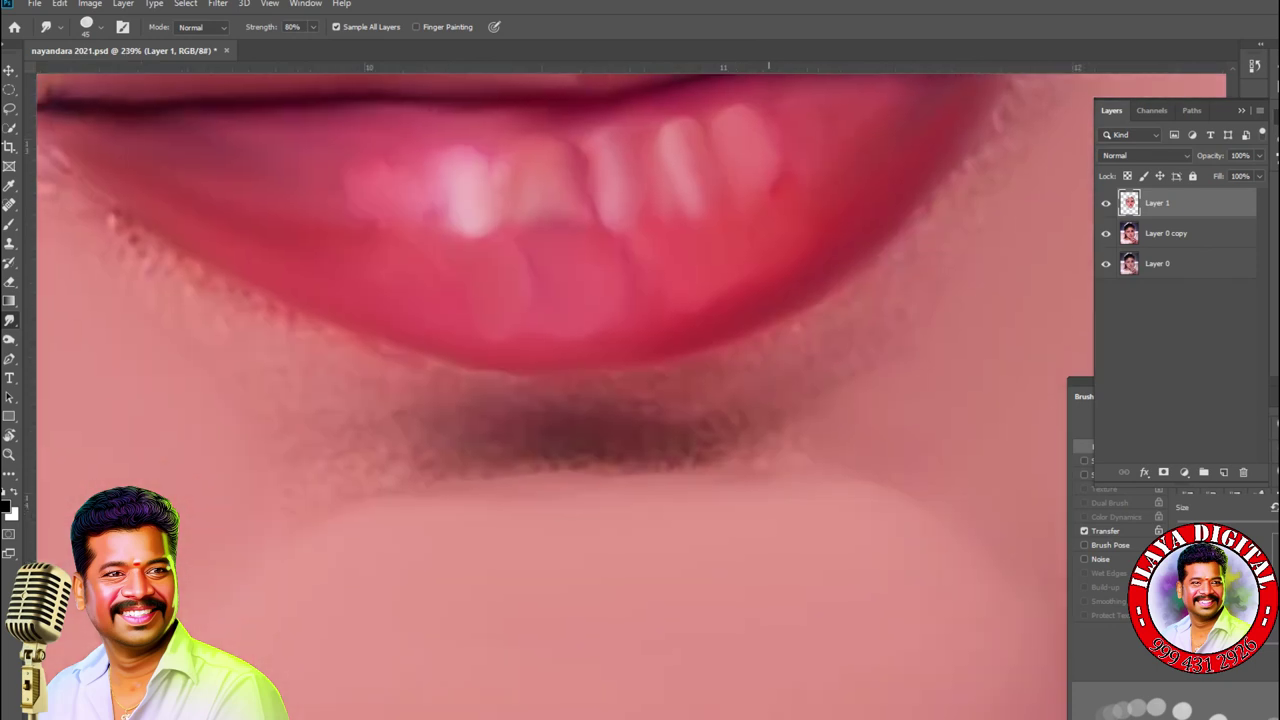
pyautogui.press('r')
pyautogui.moveTo(552, 330); pyautogui.dragTo(470, 430)
pyautogui.moveTo(545, 392); pyautogui.dragTo(310, 405)
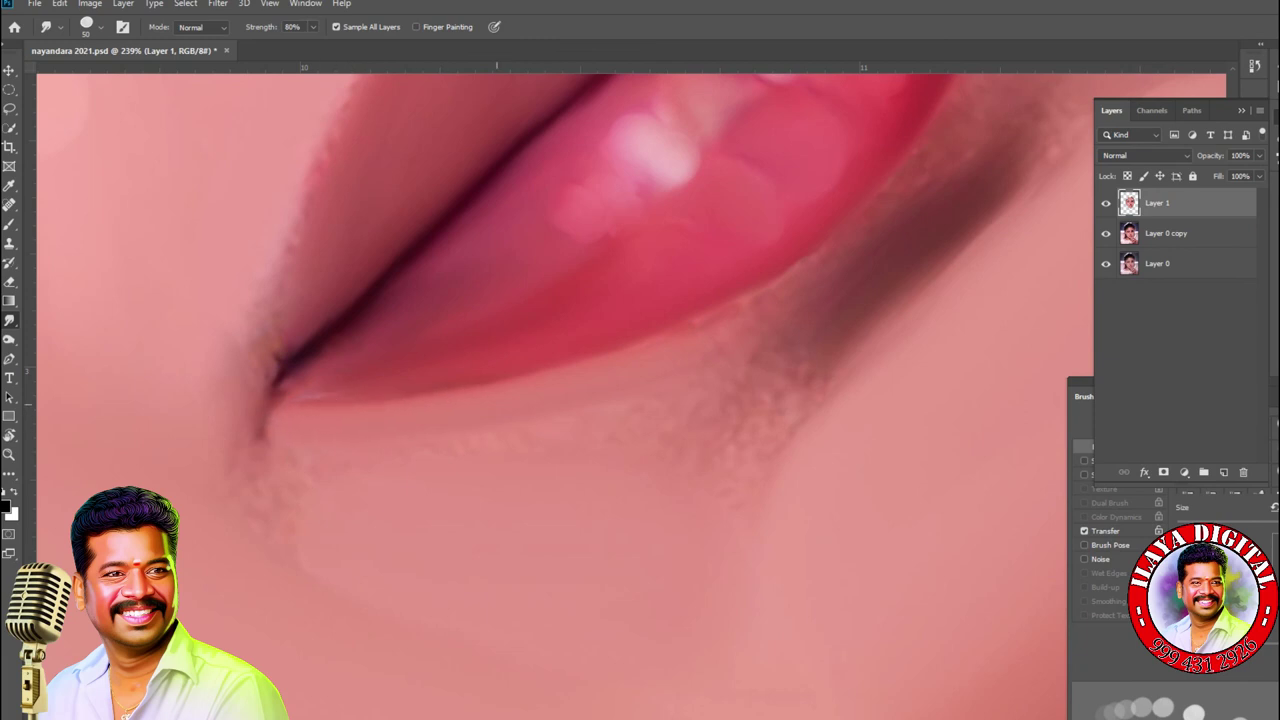
pyautogui.moveTo(390, 404); pyautogui.dragTo(310, 410)
pyautogui.moveTo(690, 352)
pyautogui.mouseDown()
pyautogui.moveTo(780, 305)
pyautogui.moveTo(865, 232)
pyautogui.mouseUp()
# - Smooth the remaining grainy skin around the left mouth corner and below the lower lip with a larger smudge brush
pyautogui.press(']')
pyautogui.press(']')
pyautogui.press(']')
pyautogui.moveTo(262, 535); pyautogui.dragTo(250, 455)
pyautogui.moveTo(715, 404); pyautogui.dragTo(606, 434)
pyautogui.moveTo(806, 385)
pyautogui.mouseDown()
pyautogui.moveTo(862, 285)
pyautogui.moveTo(800, 350)
pyautogui.moveTo(637, 430)
pyautogui.mouseUp()
pyautogui.moveTo(950, 255)
pyautogui.mouseDown()
pyautogui.moveTo(790, 385)
pyautogui.moveTo(745, 375)
pyautogui.moveTo(710, 410)
pyautogui.moveTo(600, 430)
pyautogui.moveTo(754, 415)
pyautogui.moveTo(740, 330)
pyautogui.moveTo(680, 295)
pyautogui.moveTo(606, 287)
pyautogui.mouseUp()
# - Rotate the canvas and smooth the skin along the lower lip's right edge to the mouth corner with a 60 px brush
pyautogui.press('r')
pyautogui.moveTo(583, 340)
pyautogui.mouseDown()
pyautogui.moveTo(600, 440)
pyautogui.moveTo(674, 635)
pyautogui.mouseUp()
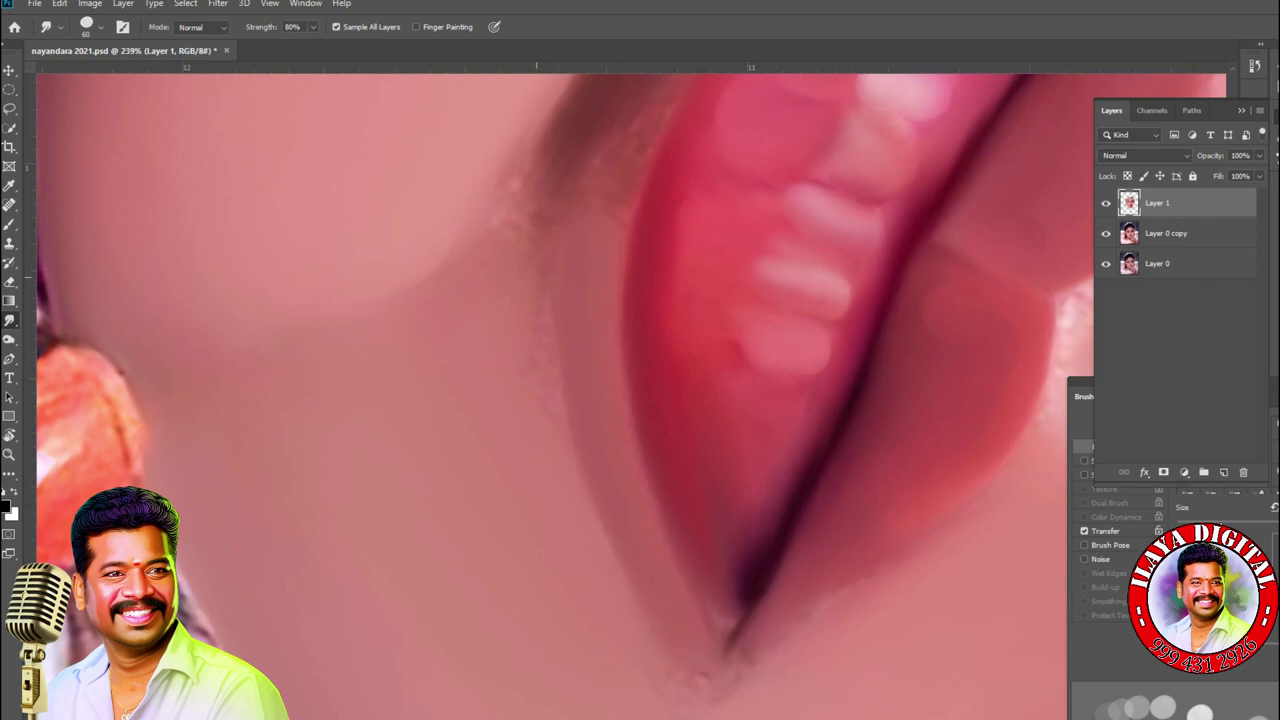
pyautogui.moveTo(640, 250)
pyautogui.mouseDown()
pyautogui.moveTo(760, 290)
pyautogui.moveTo(690, 450)
pyautogui.mouseUp()
# - Rotate the canvas and smudge the shadow beneath the lower lip into a smooth dark band with a 50 px brush
pyautogui.press('r')
pyautogui.press('r')
pyautogui.moveTo(530, 262); pyautogui.dragTo(382, 354)
pyautogui.moveTo(330, 410)
pyautogui.mouseDown()
pyautogui.moveTo(400, 345)
pyautogui.moveTo(370, 365)
pyautogui.moveTo(380, 400)
pyautogui.moveTo(290, 450)
pyautogui.moveTo(345, 360)
pyautogui.moveTo(320, 440)
pyautogui.mouseUp()
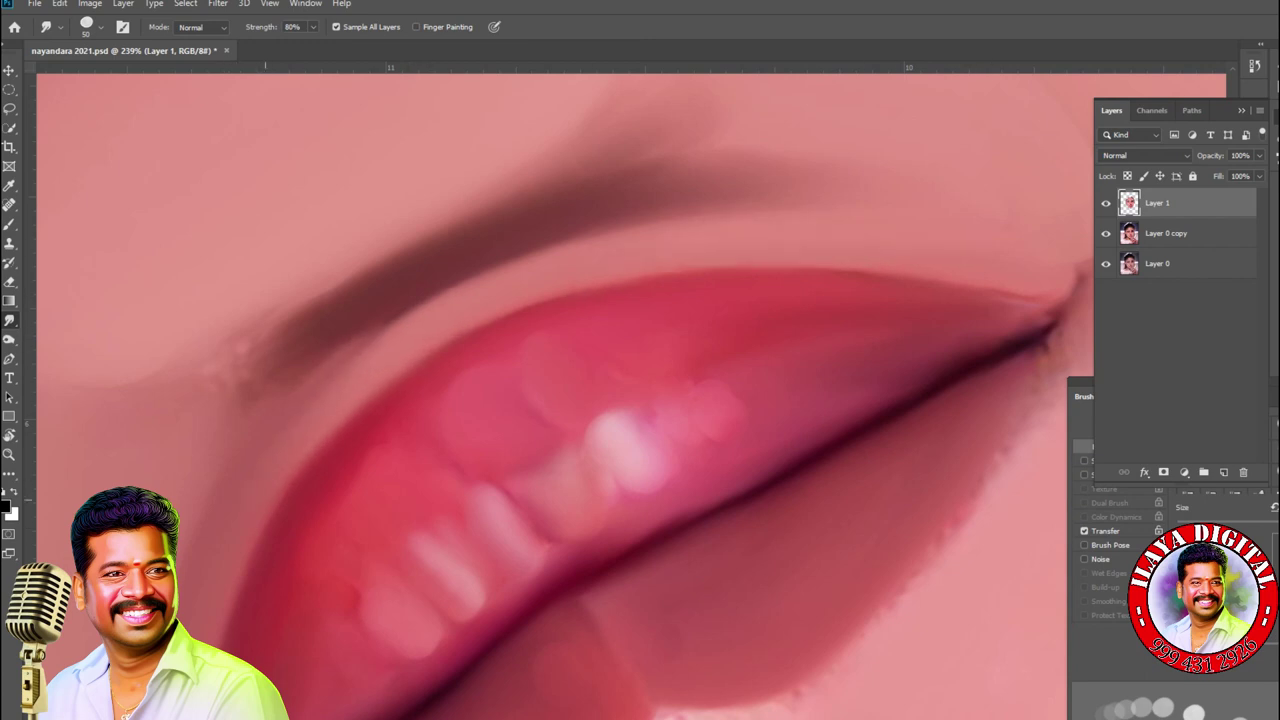
# - Blend both ends of the shadow beneath the lower lip into the chin skin with a 70 px smudge brush
pyautogui.moveTo(760, 130); pyautogui.dragTo(659, 165)
pyautogui.moveTo(300, 370)
pyautogui.mouseDown()
pyautogui.moveTo(265, 405)
pyautogui.moveTo(290, 335)
pyautogui.moveTo(260, 390)
pyautogui.moveTo(304, 350)
pyautogui.moveTo(240, 325)
pyautogui.moveTo(160, 385)
pyautogui.mouseUp()
pyautogui.moveTo(758, 170)
pyautogui.mouseDown()
pyautogui.moveTo(700, 168)
pyautogui.moveTo(670, 140)
pyautogui.mouseUp()
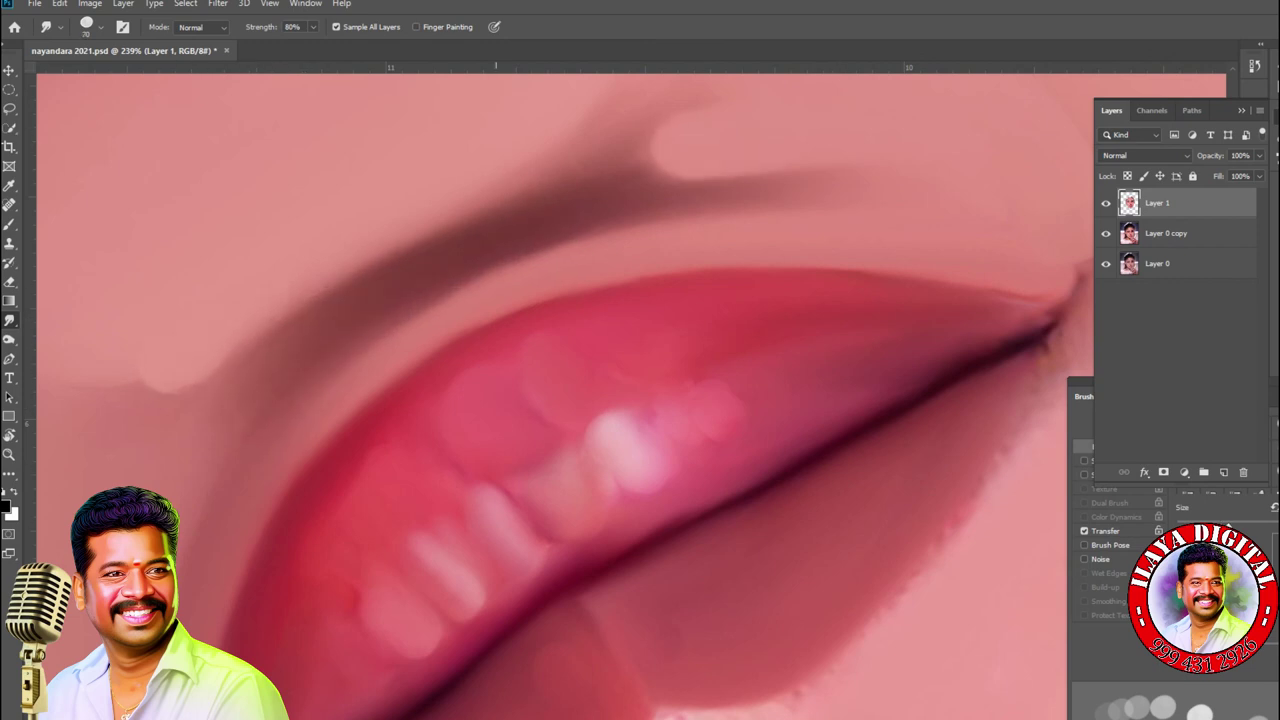
pyautogui.hotkey('ctrl', '-')
pyautogui.hotkey('ctrl', '-')
pyautogui.hotkey('ctrl', '-')
pyautogui.hotkey('ctrl', '-')
pyautogui.hotkey('ctrl', '-')
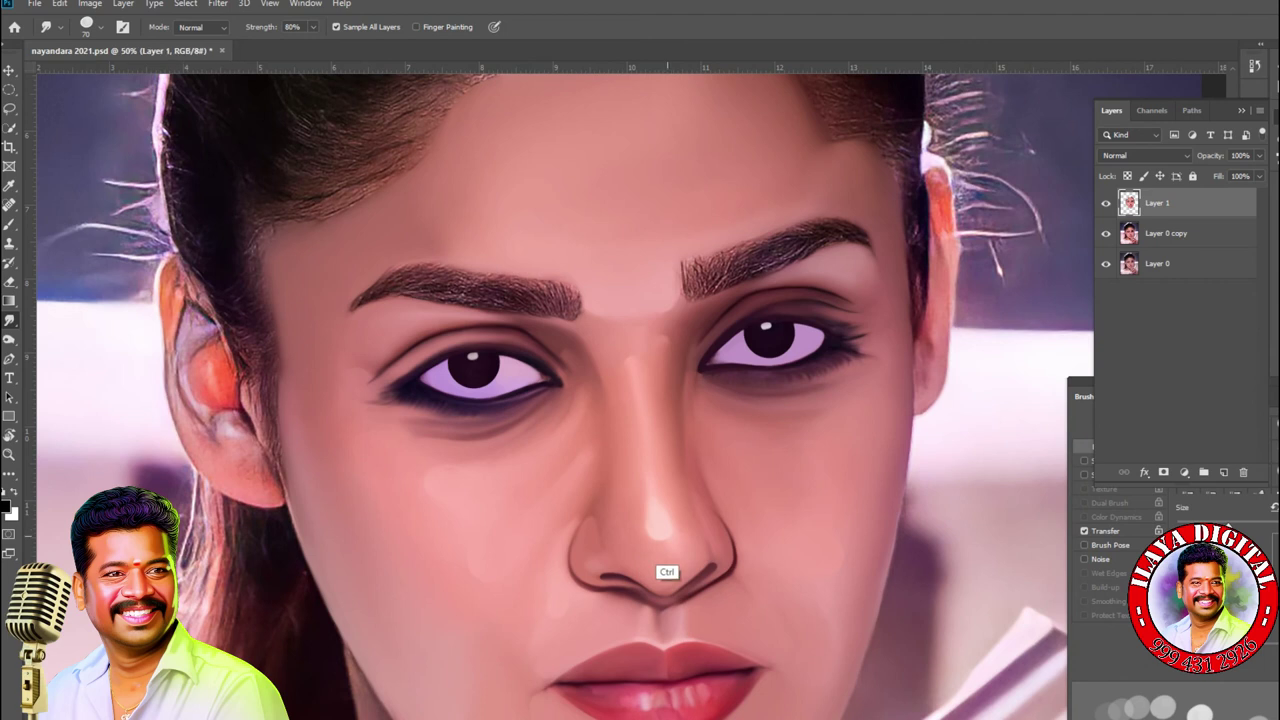